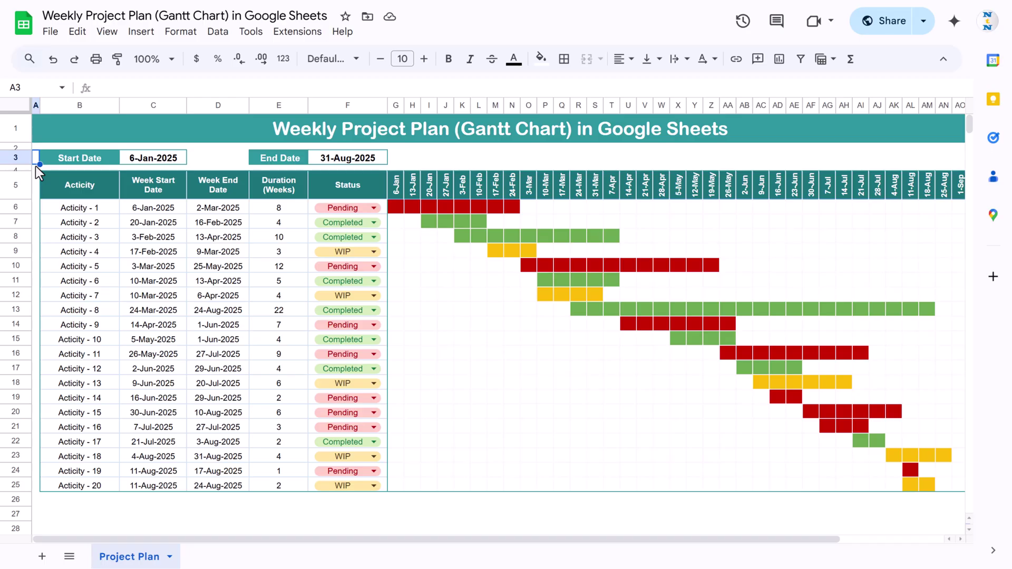
Review the Project Plan layout: Start Date label, activity names, date, duration, status and timeline headers.
click(87, 157)
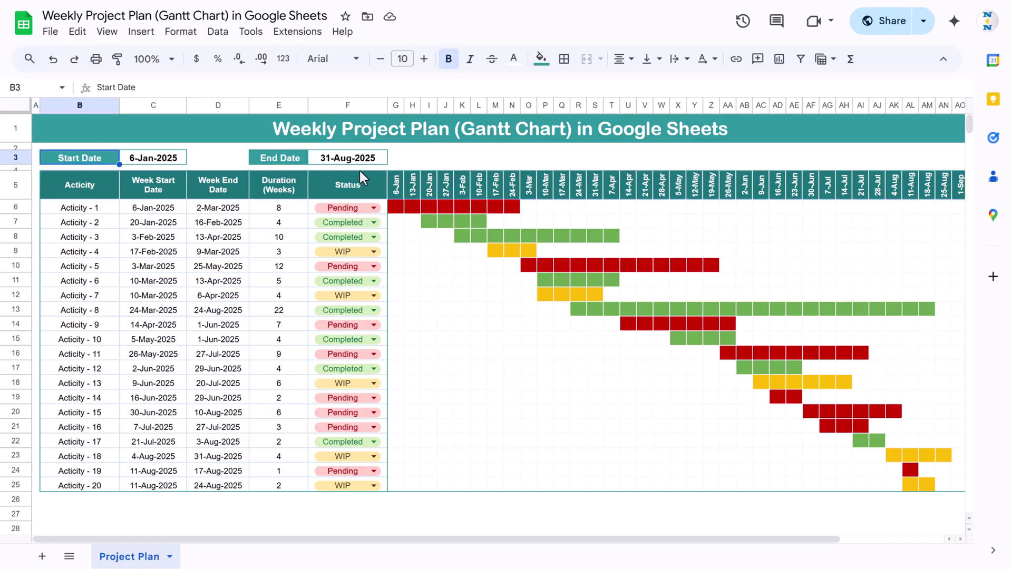
drag(70, 191, 100, 454)
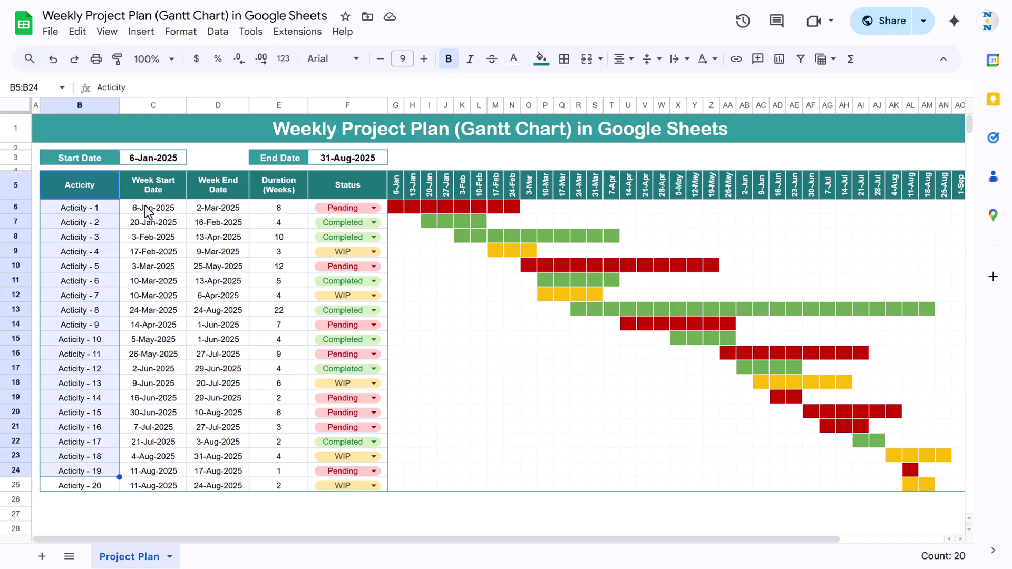
click(154, 189)
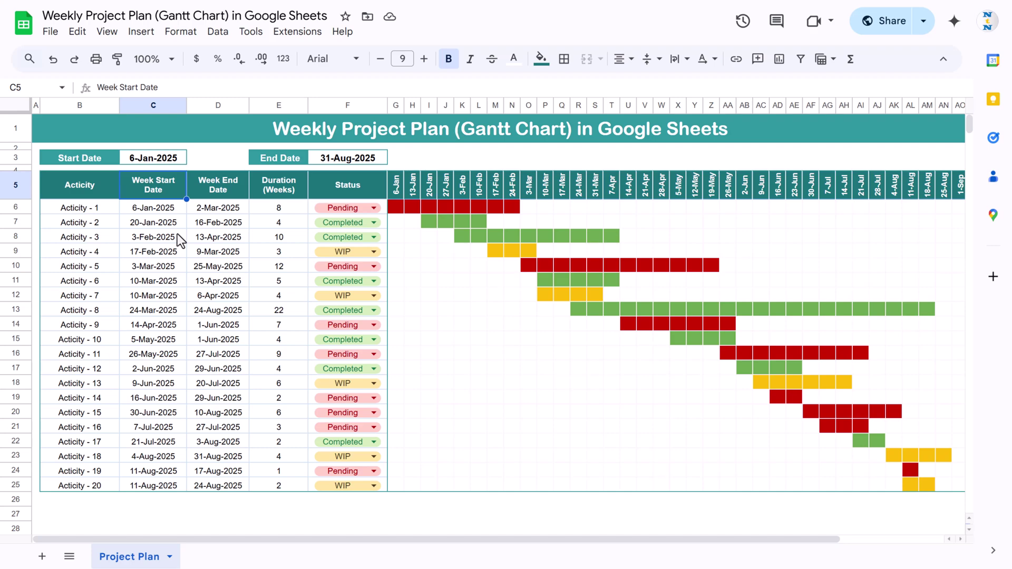
click(217, 189)
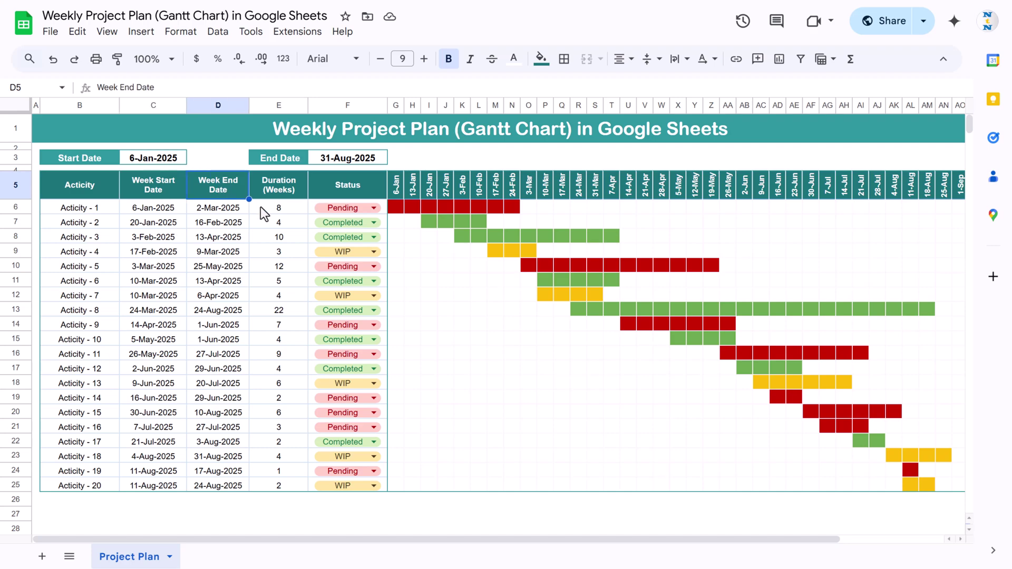
click(293, 195)
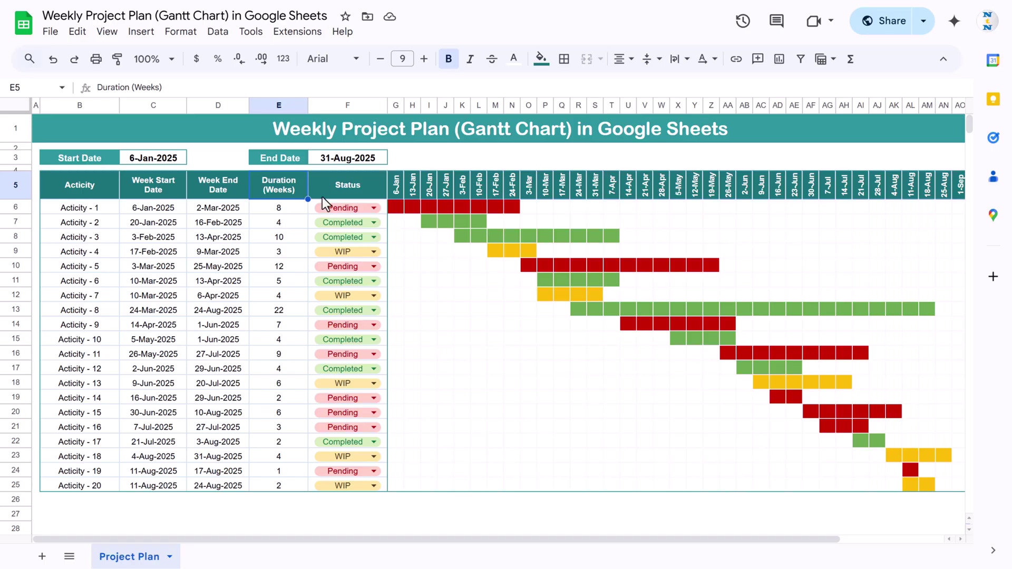
click(348, 193)
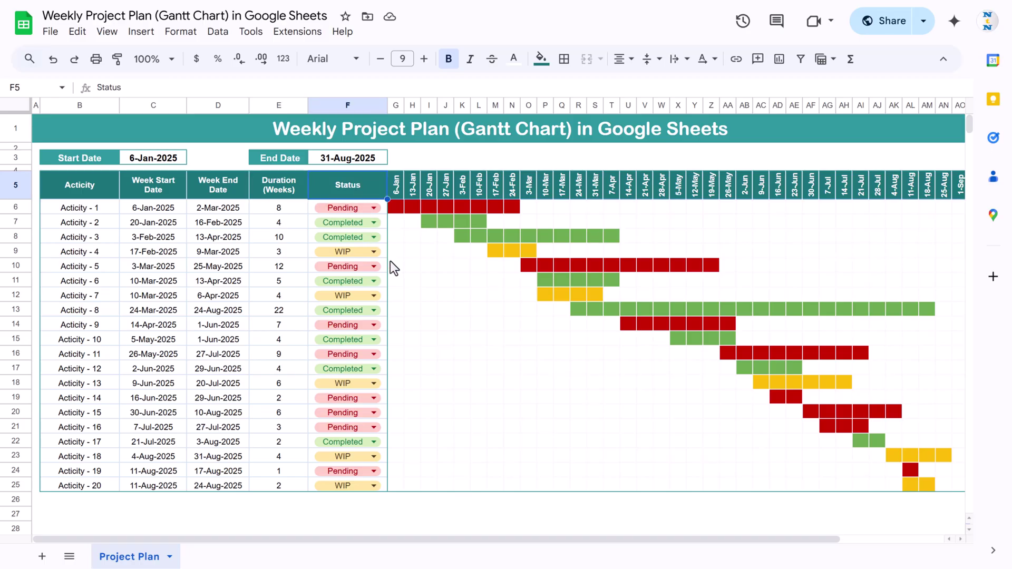
mouse_move(398, 183)
mouse_down()
mouse_move(779, 181)
mouse_move(417, 185)
mouse_up()
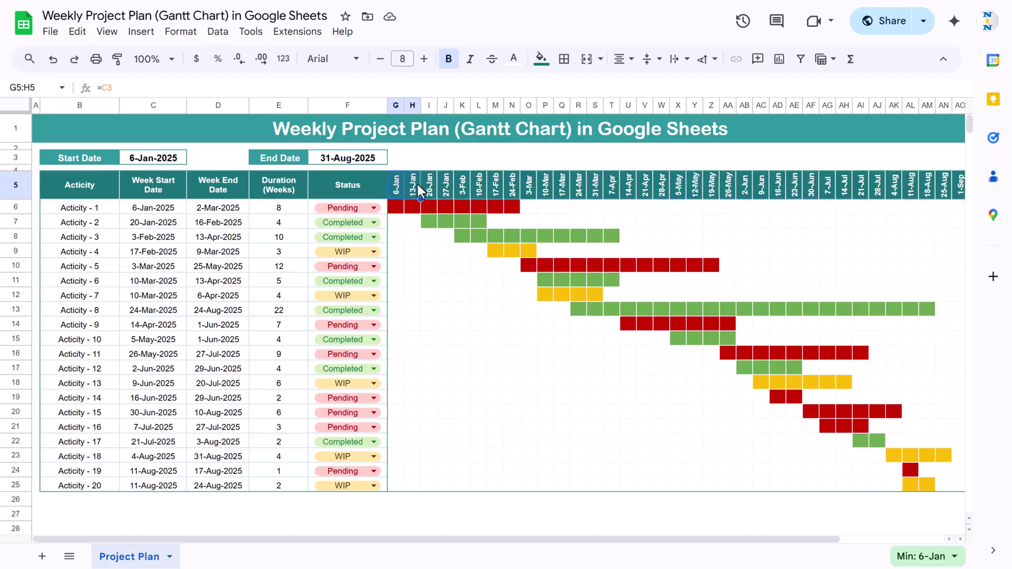
click(374, 185)
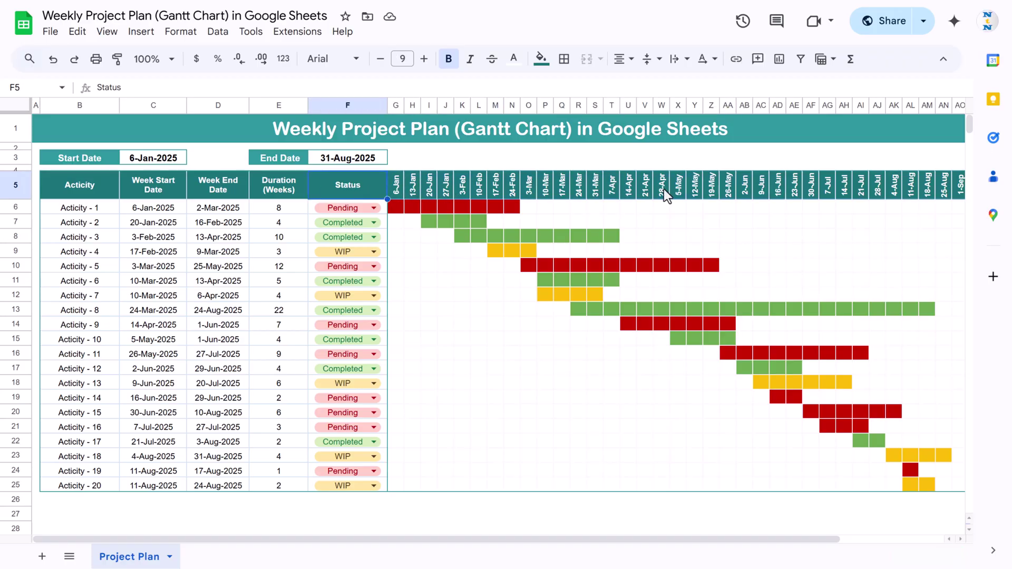
Set Activity 1's duration to 15 weeks.
double_click(158, 210)
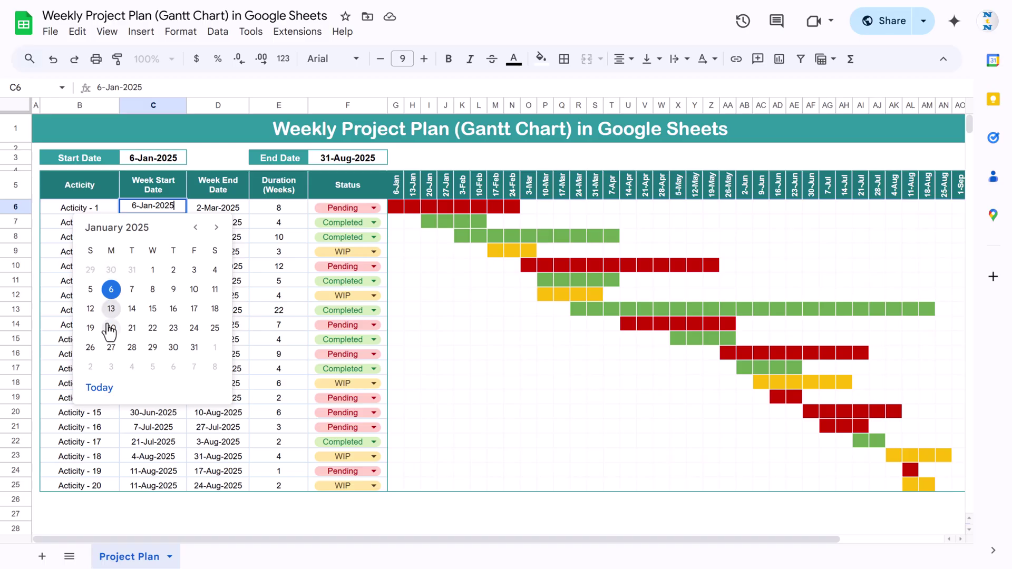
click(302, 188)
click(261, 206)
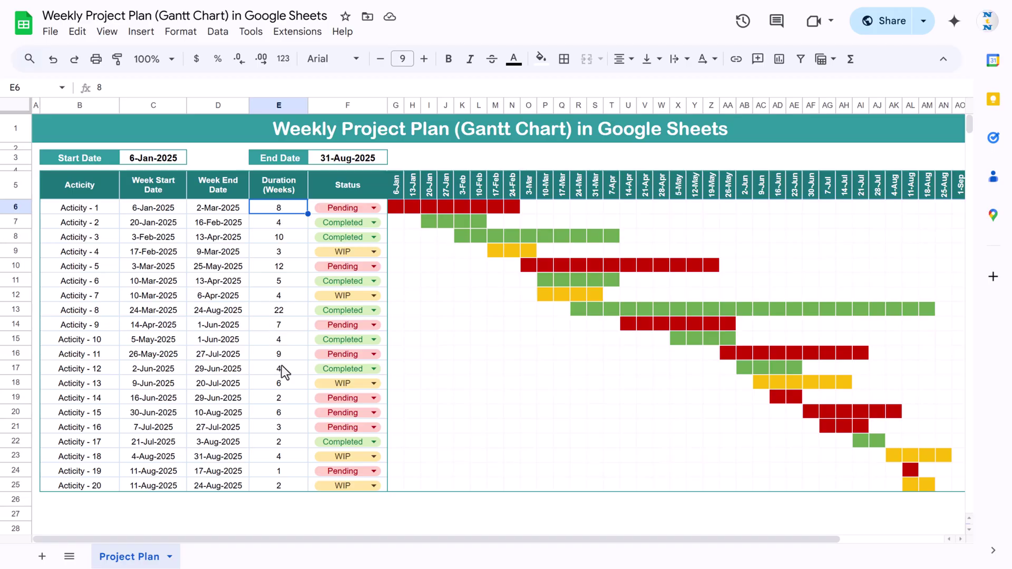
text(15)
key(Return)
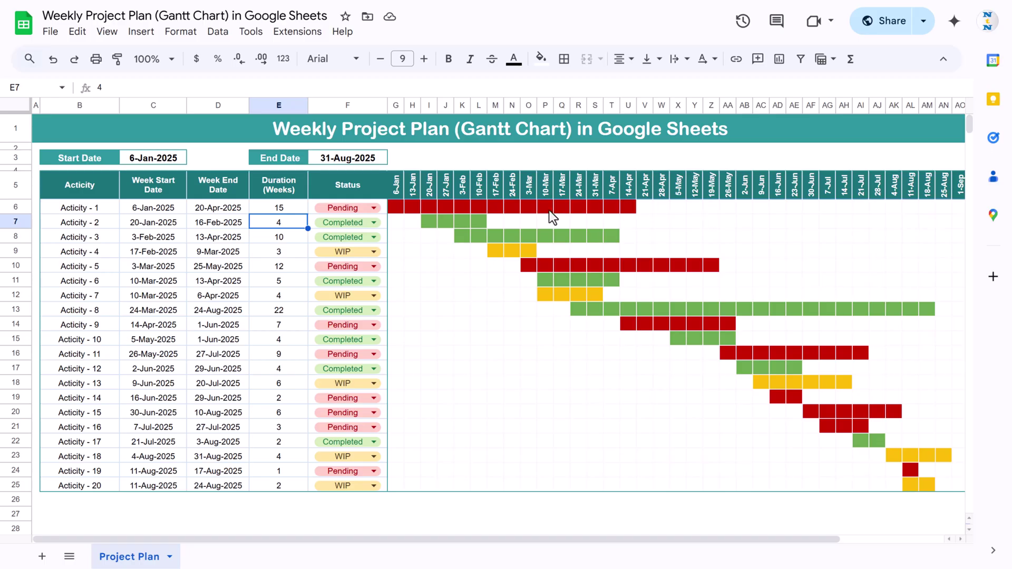
Change Activity 1's status to Completed so its timeline bar turns green.
click(373, 208)
click(334, 247)
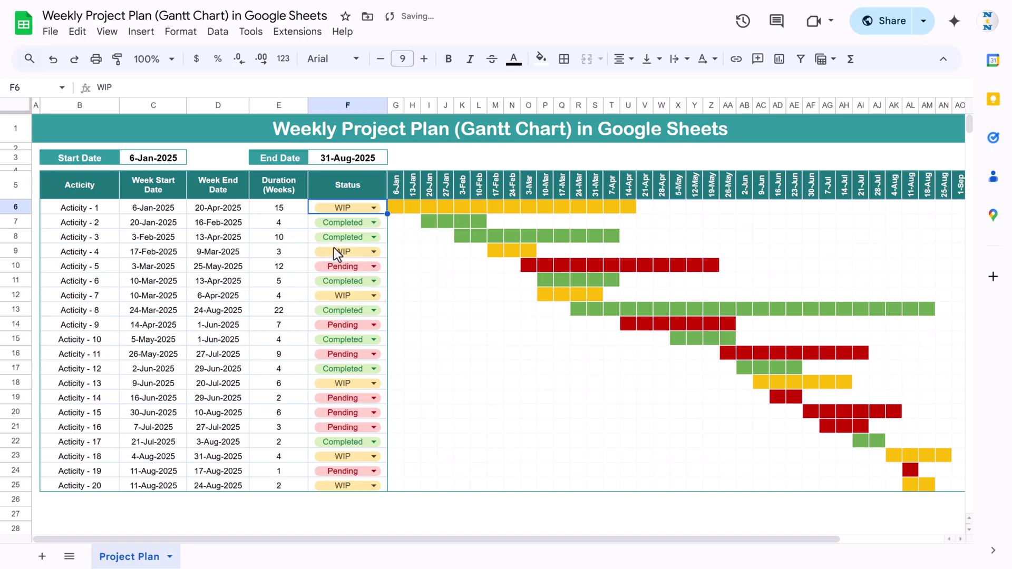
click(373, 207)
click(348, 269)
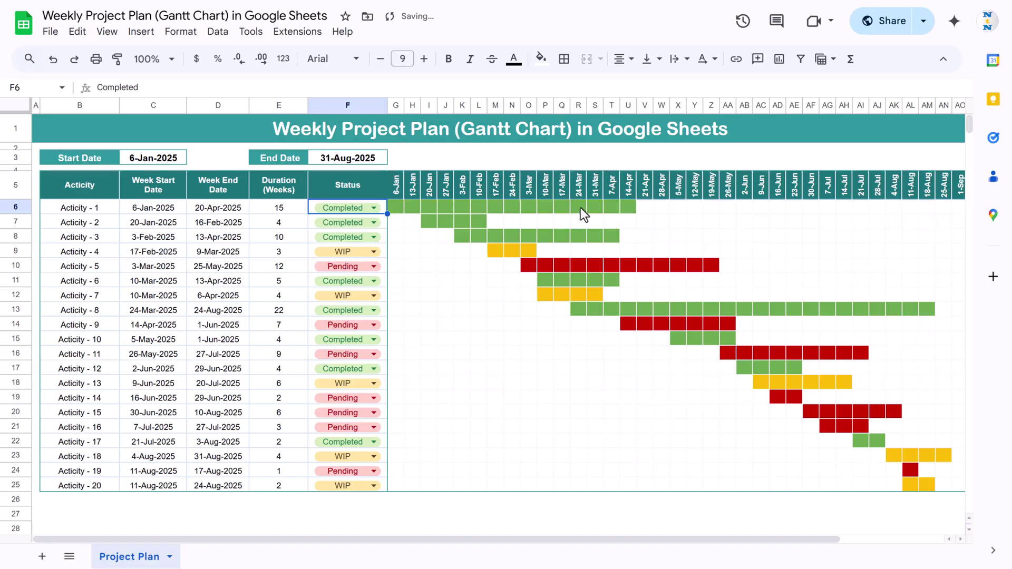
click(418, 184)
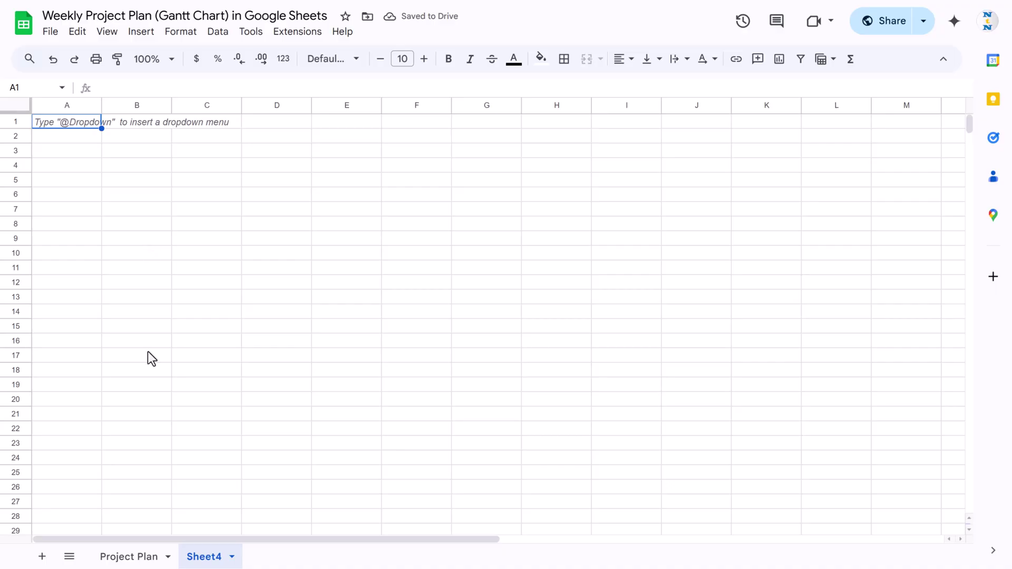
Paste the Project Plan activity table B5:F25 into Sheet4 at B5 as values only.
click(129, 556)
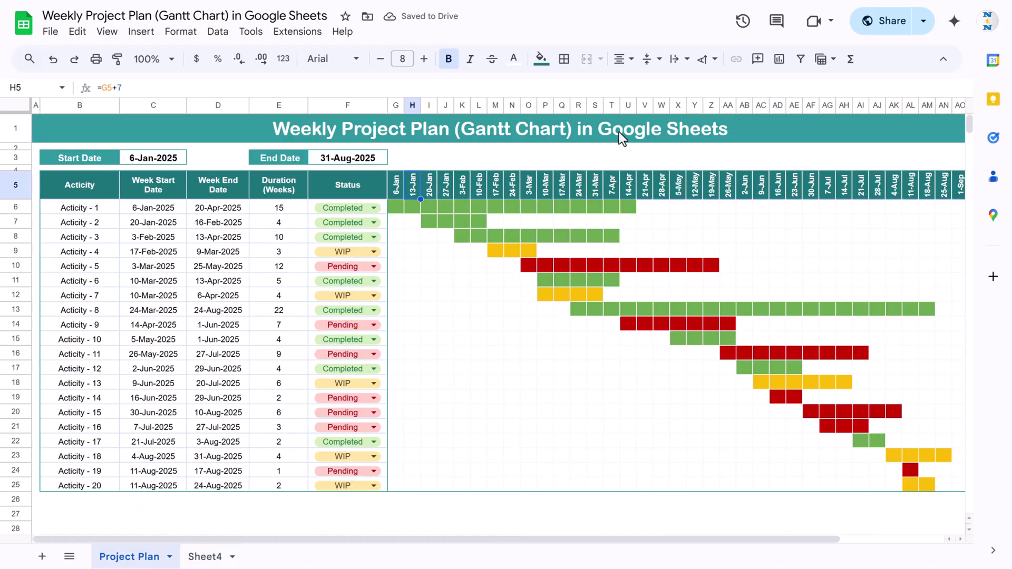
click(206, 557)
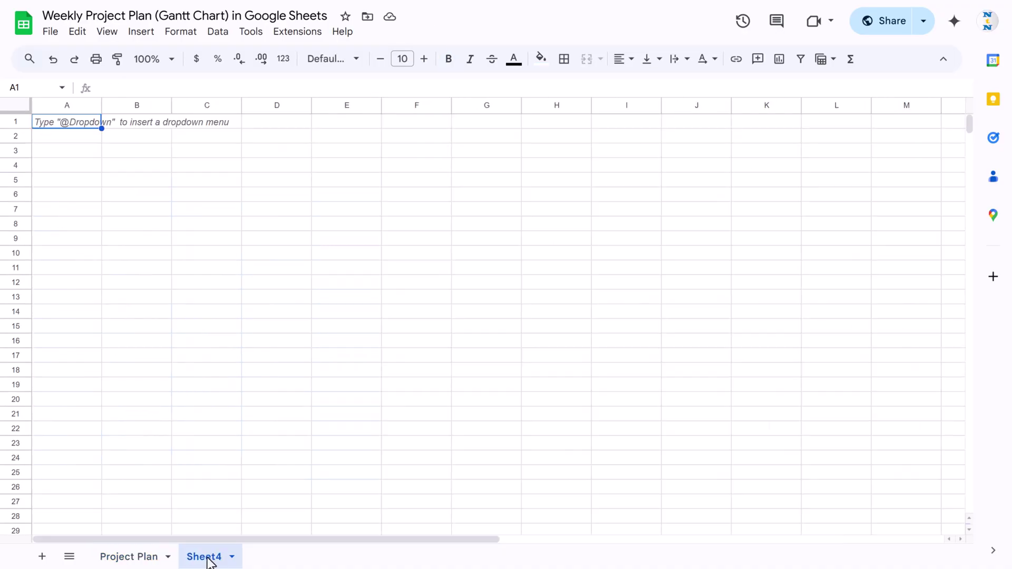
drag(83, 127, 467, 126)
click(449, 211)
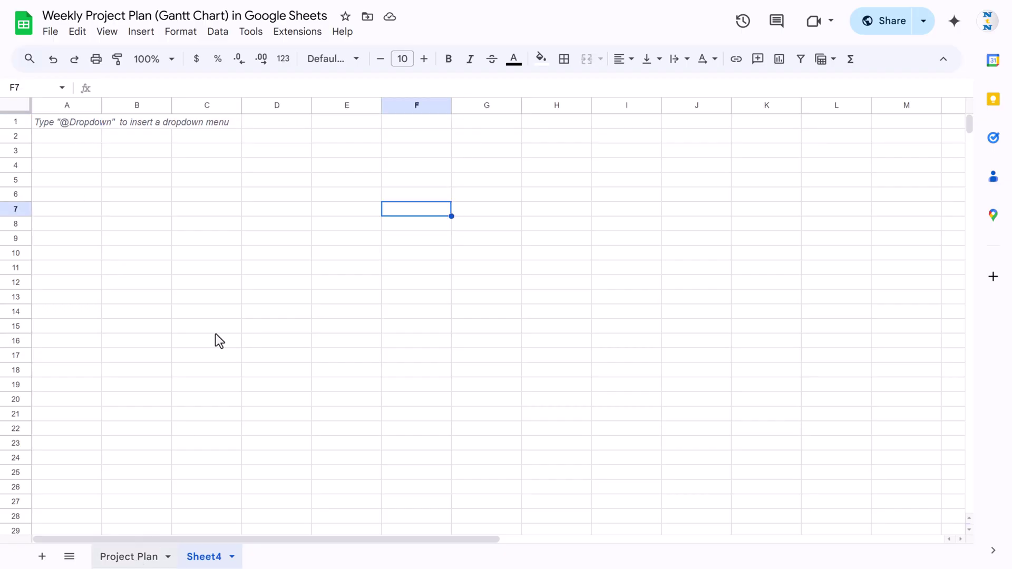
key(ctrl+shift+Page_Up)
drag(82, 185, 327, 489)
key(ctrl+c)
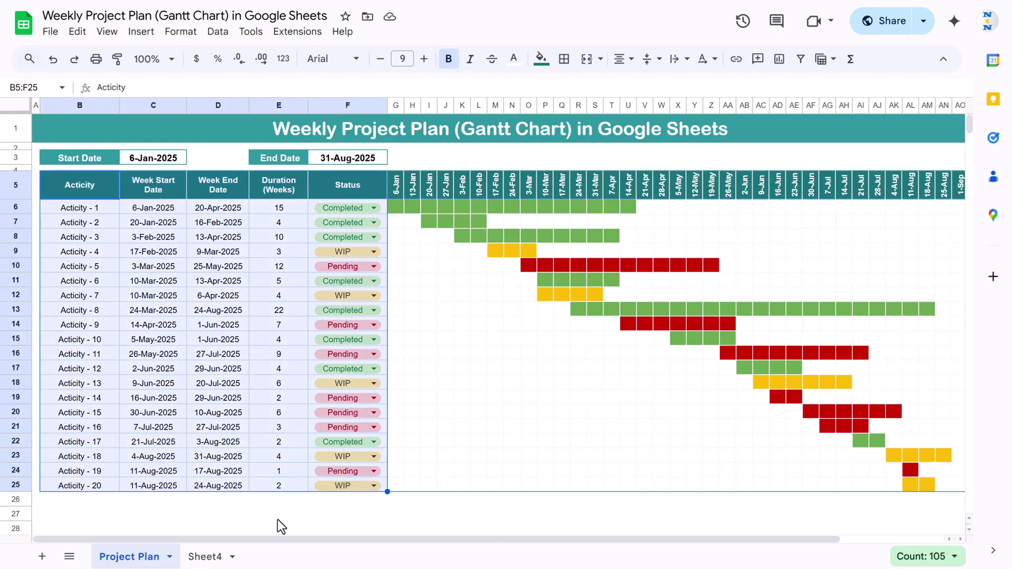
click(205, 556)
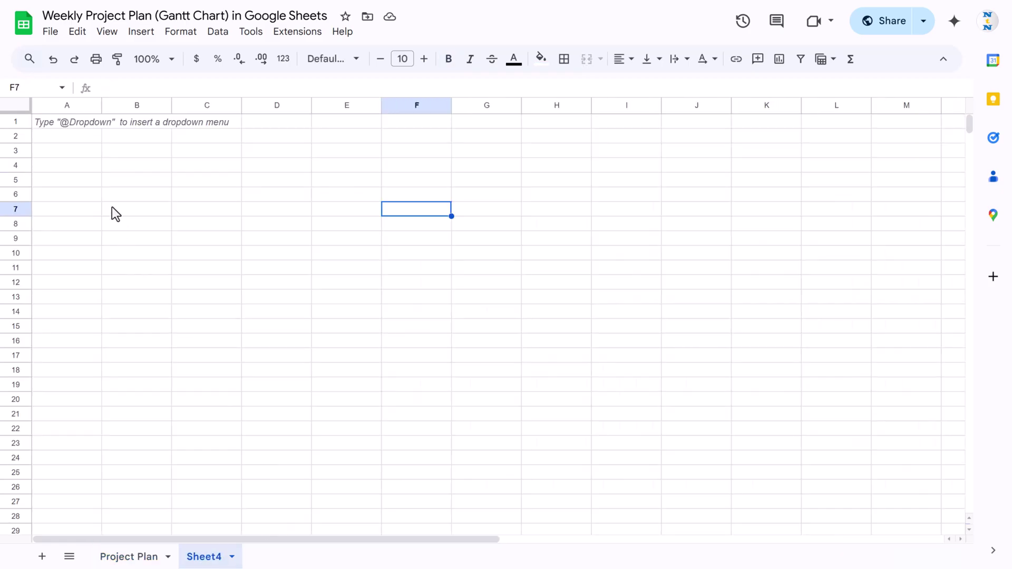
click(126, 182)
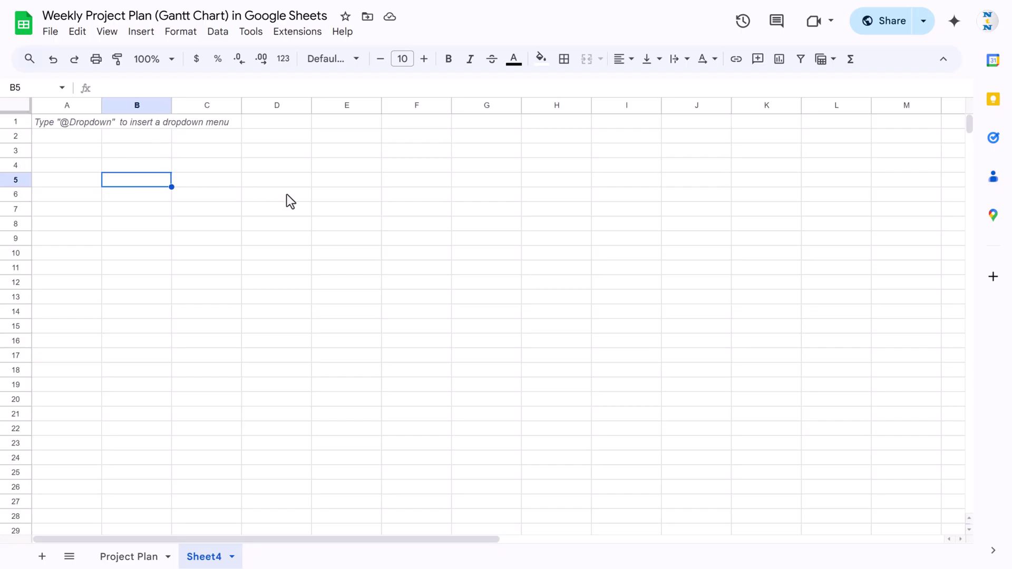
key(ctrl+shift+v)
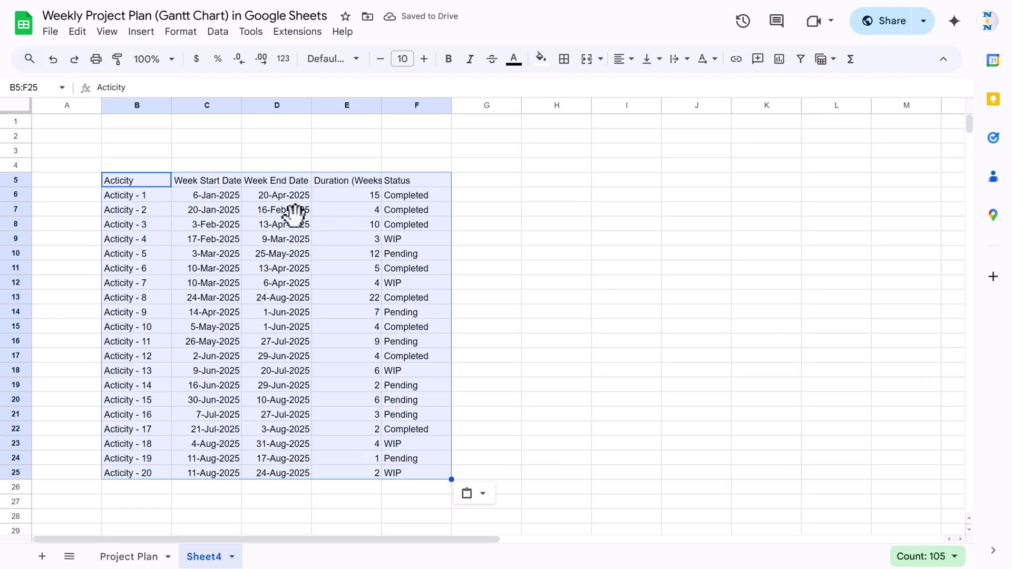
Centre the whole table's text horizontally and vertically and reduce its font size to 8.
click(342, 224)
click(138, 182)
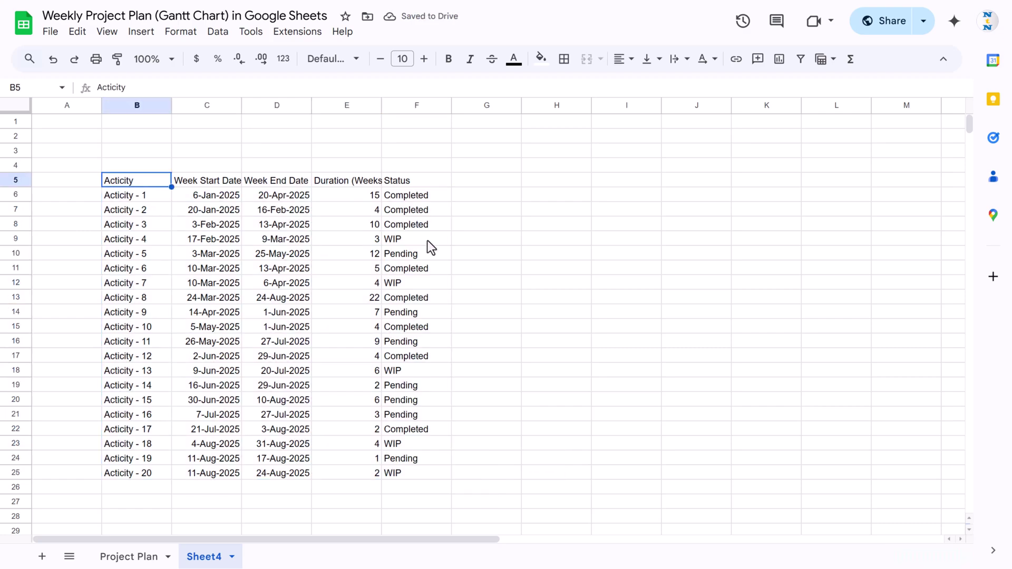
key(ctrl+a)
click(627, 63)
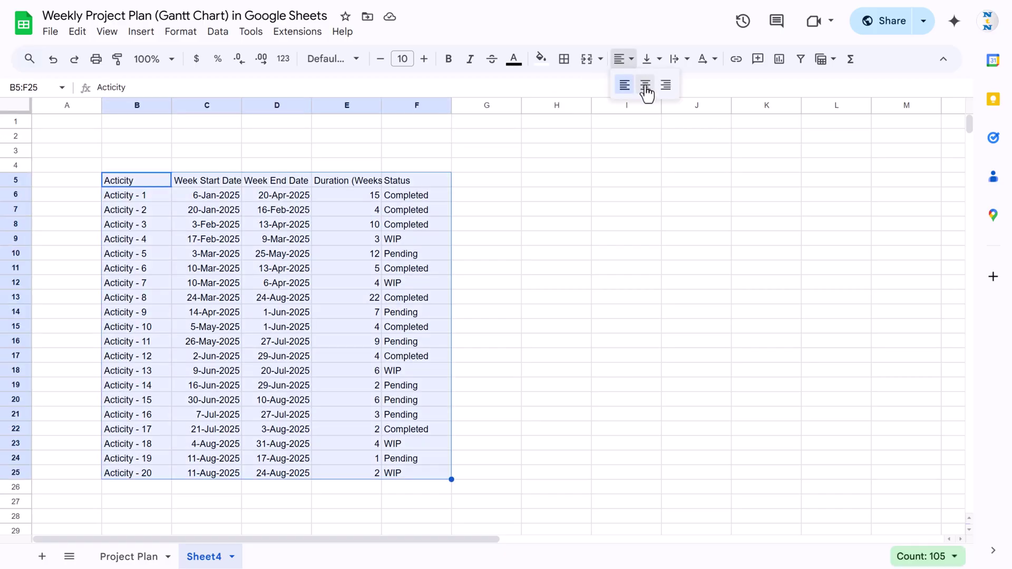
click(646, 84)
click(653, 62)
click(670, 86)
click(380, 59)
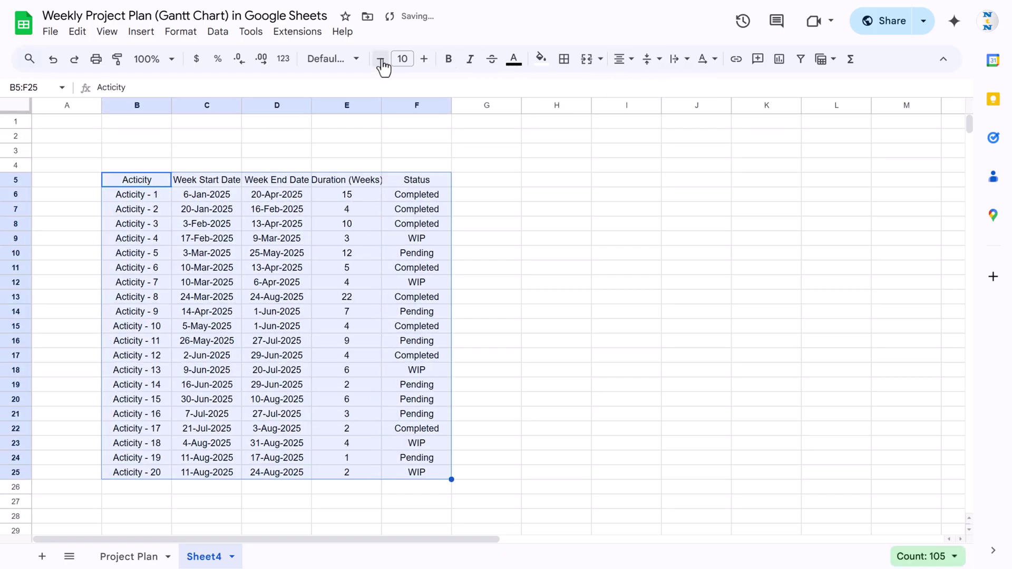
click(380, 59)
click(284, 217)
Style the header row B5:F5 with size 9 bold white text on a blue fill.
drag(141, 182, 421, 186)
click(424, 60)
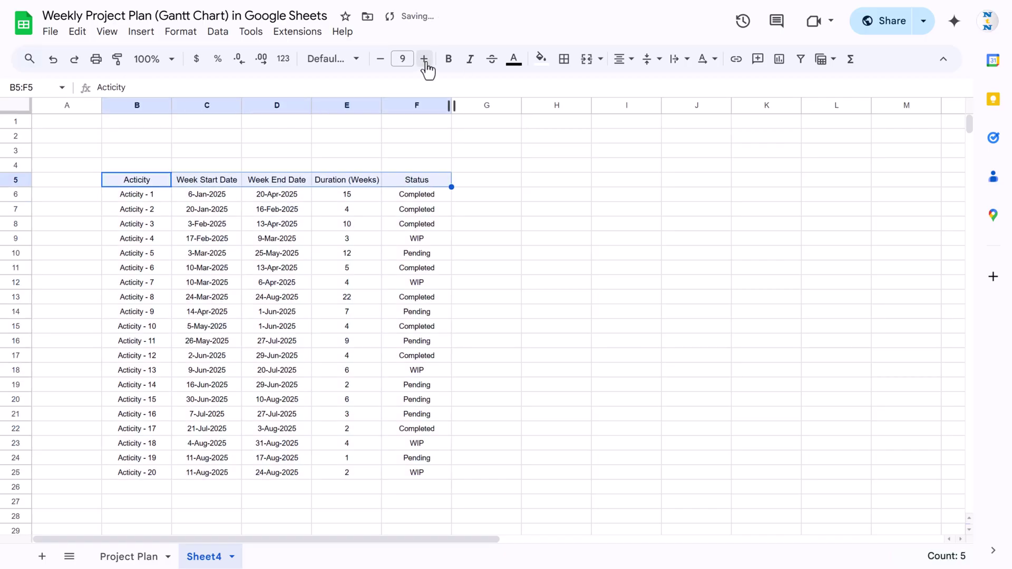
click(541, 60)
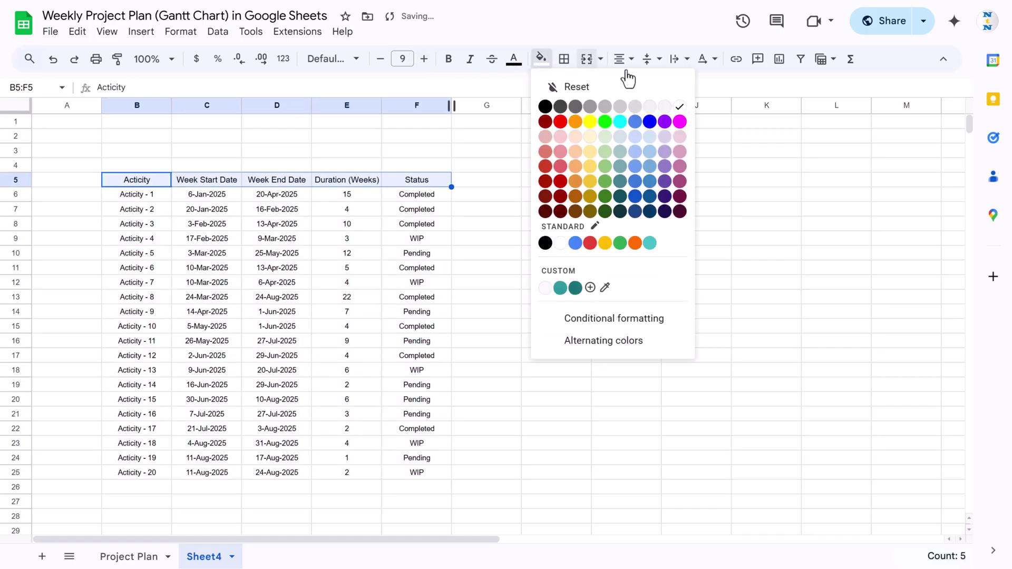
click(650, 182)
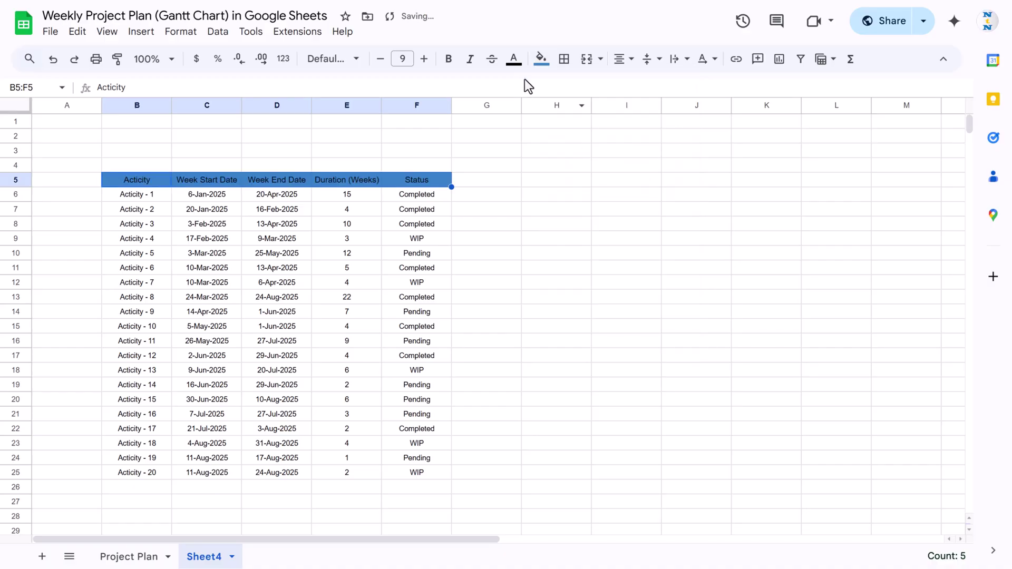
click(517, 65)
click(651, 108)
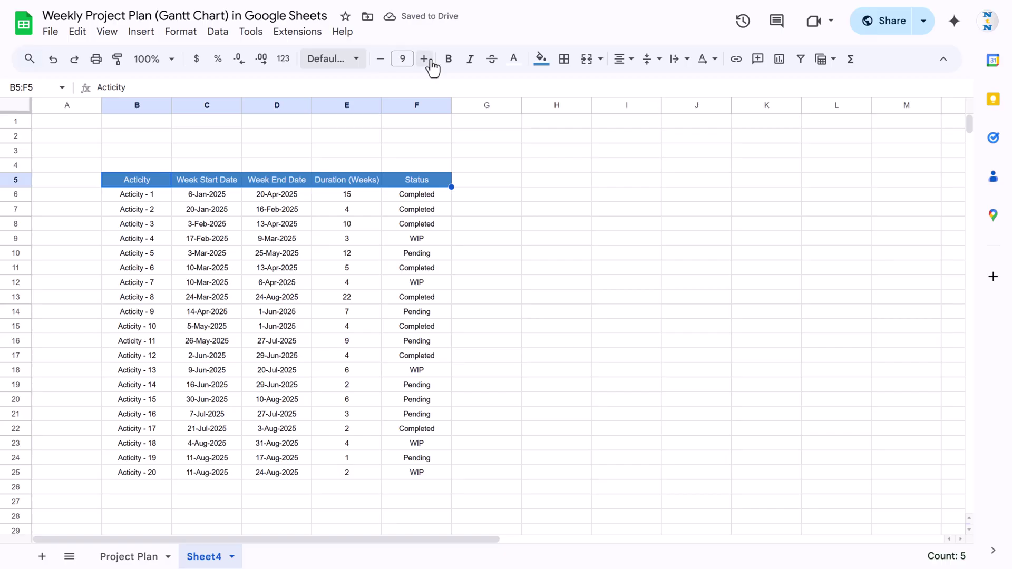
click(448, 59)
click(363, 223)
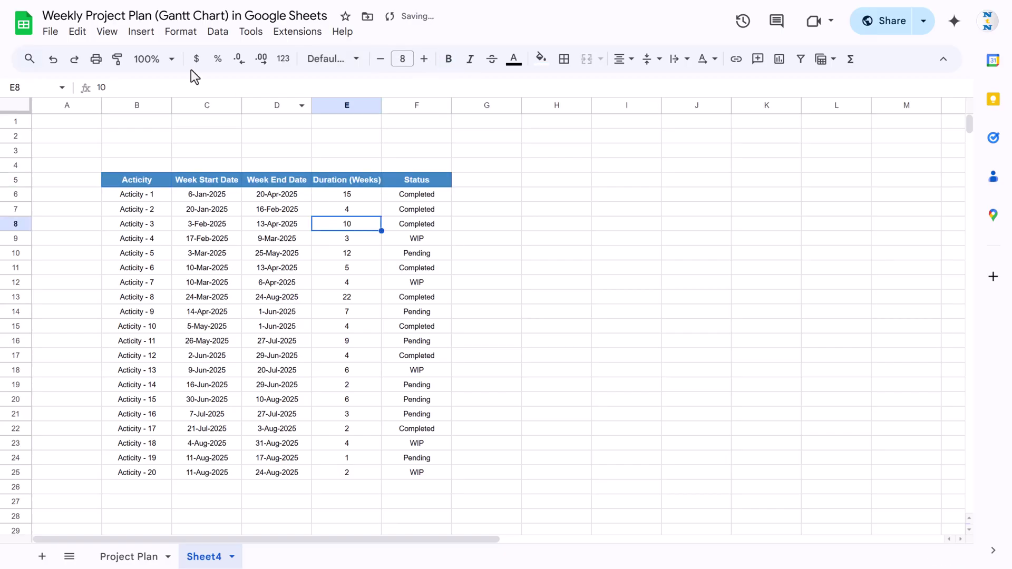
Hide the sheet's gridlines and select the whole table B5:F25.
click(108, 32)
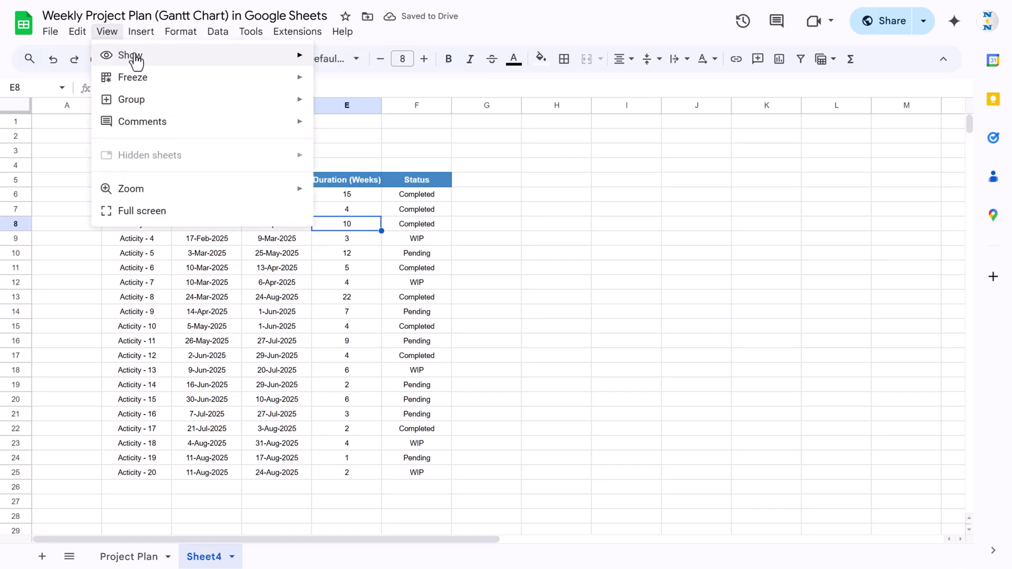
mouse_move(255, 59)
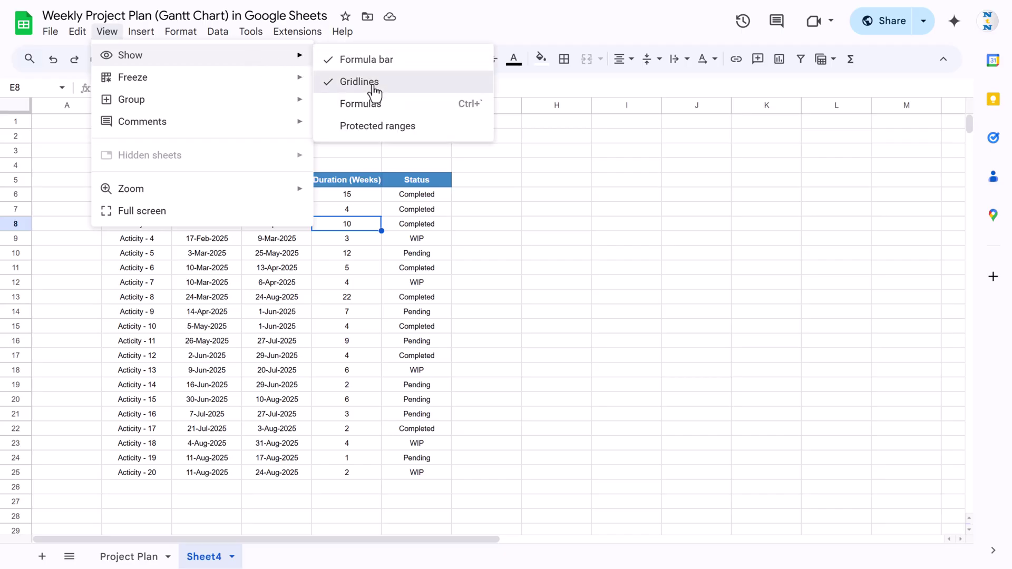
click(374, 85)
click(403, 237)
click(229, 181)
key(ctrl+a)
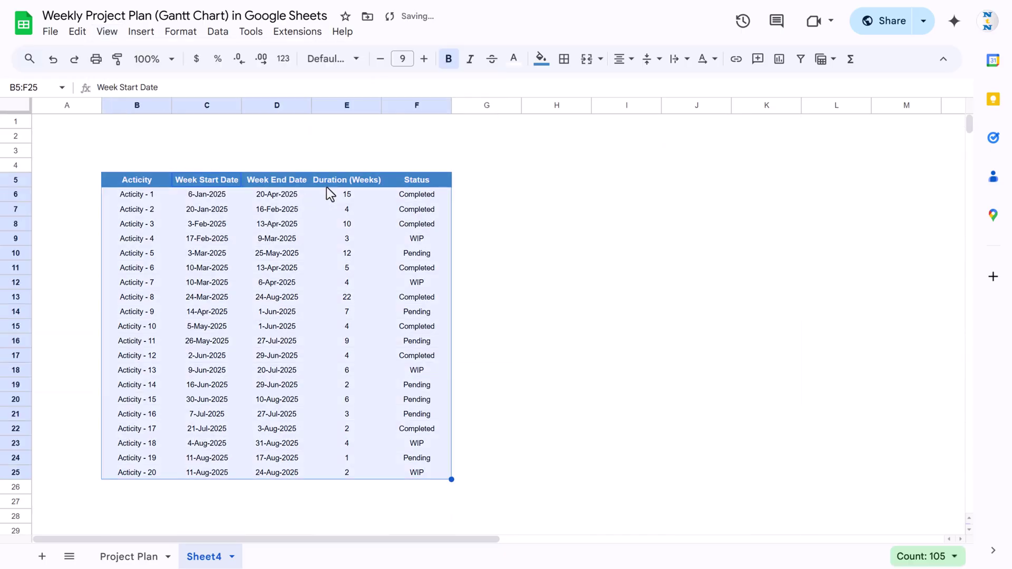
Put light-blue borders on every cell of the table.
click(565, 62)
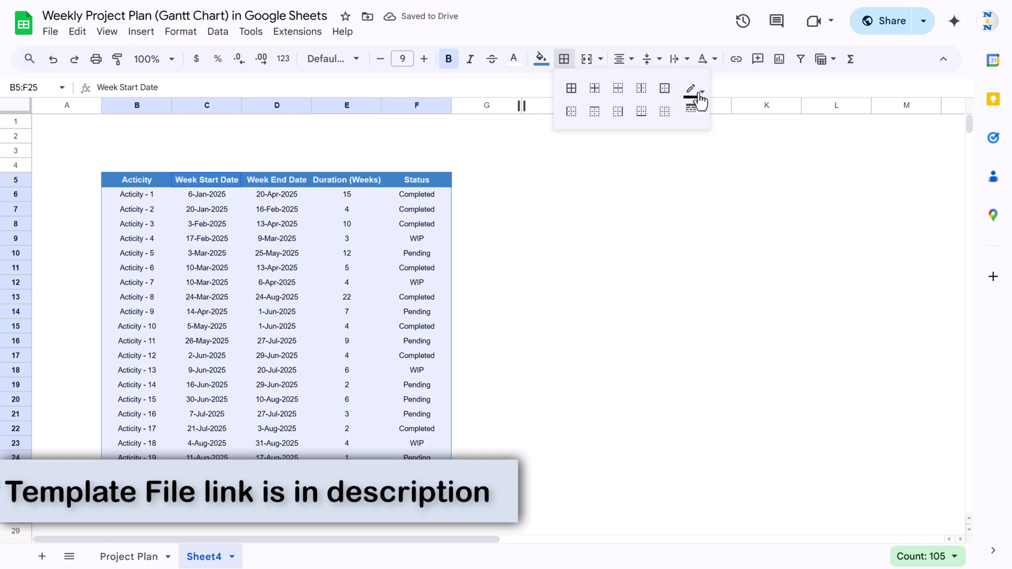
click(694, 94)
click(801, 197)
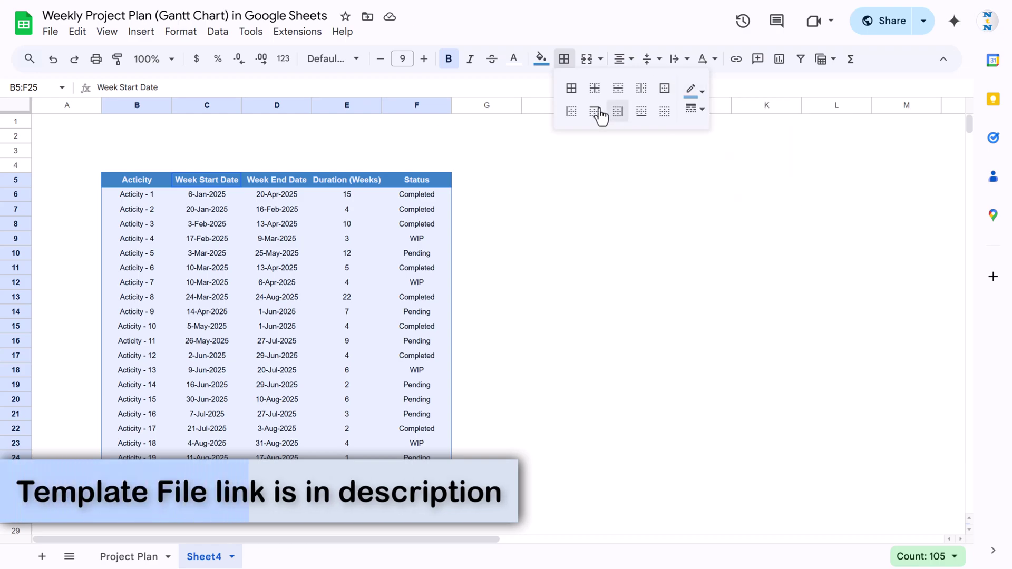
click(571, 88)
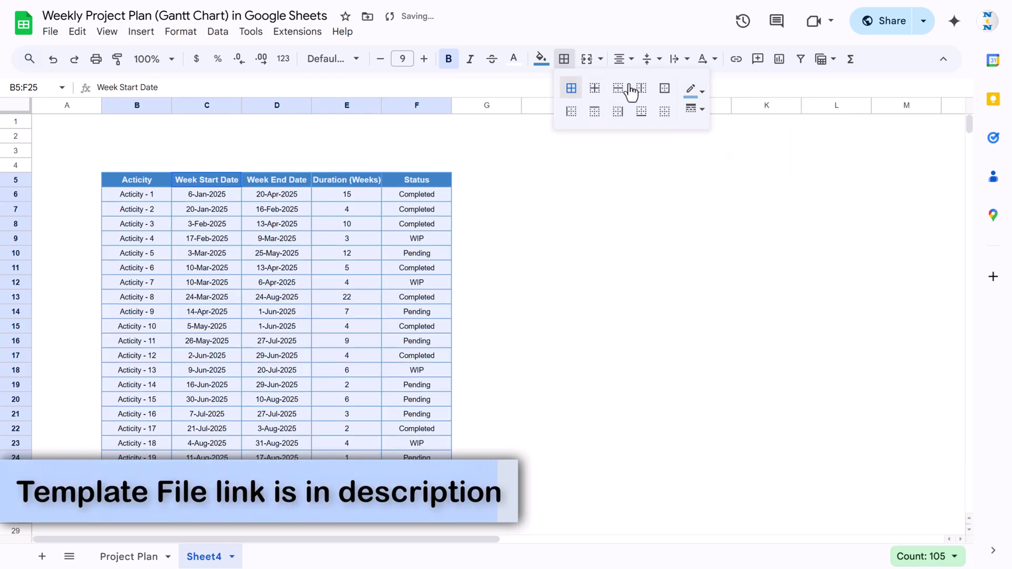
click(696, 90)
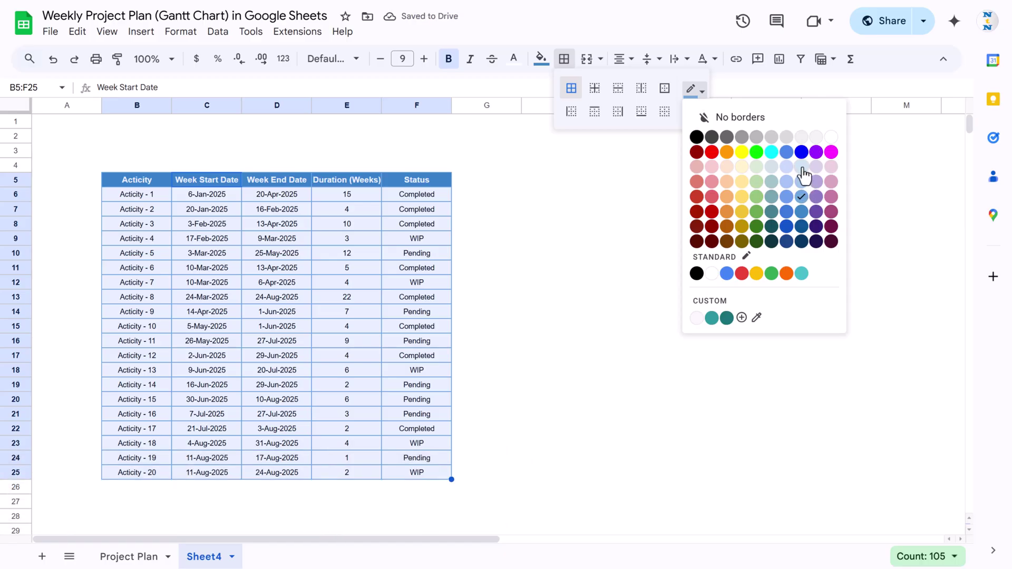
click(801, 167)
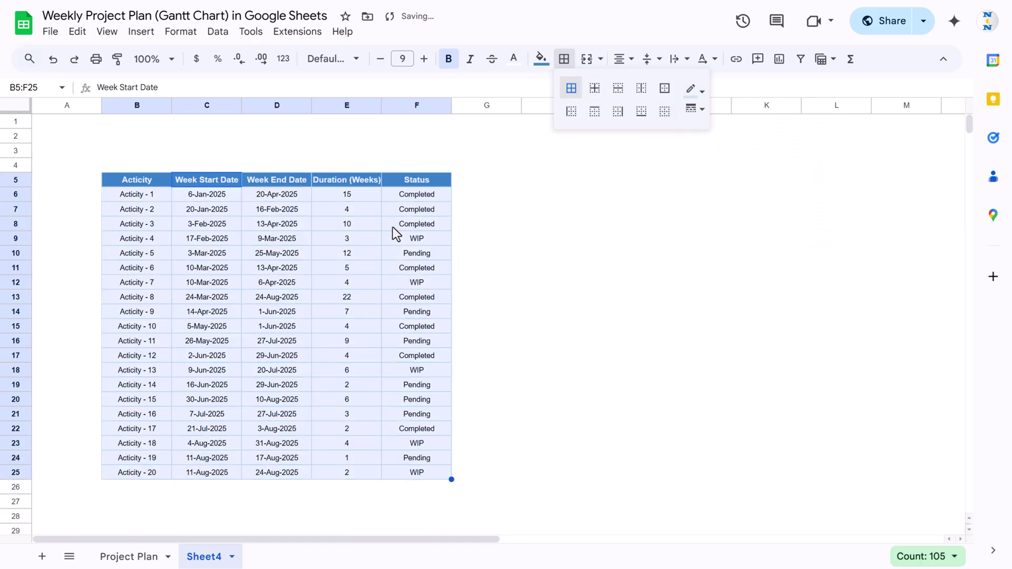
click(300, 236)
click(353, 240)
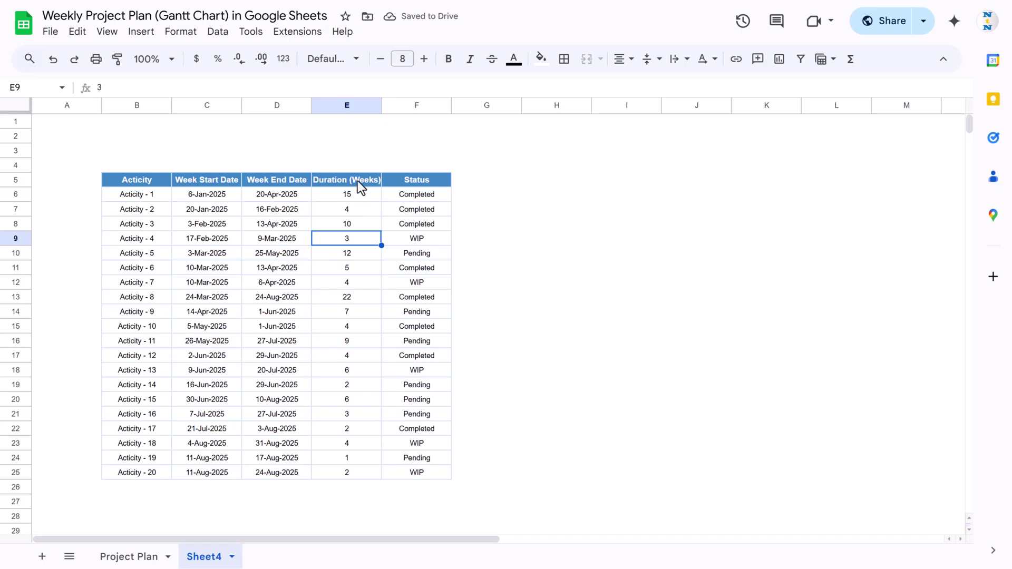
Narrow column A so the table shifts left.
click(416, 210)
click(426, 178)
drag(101, 105, 40, 104)
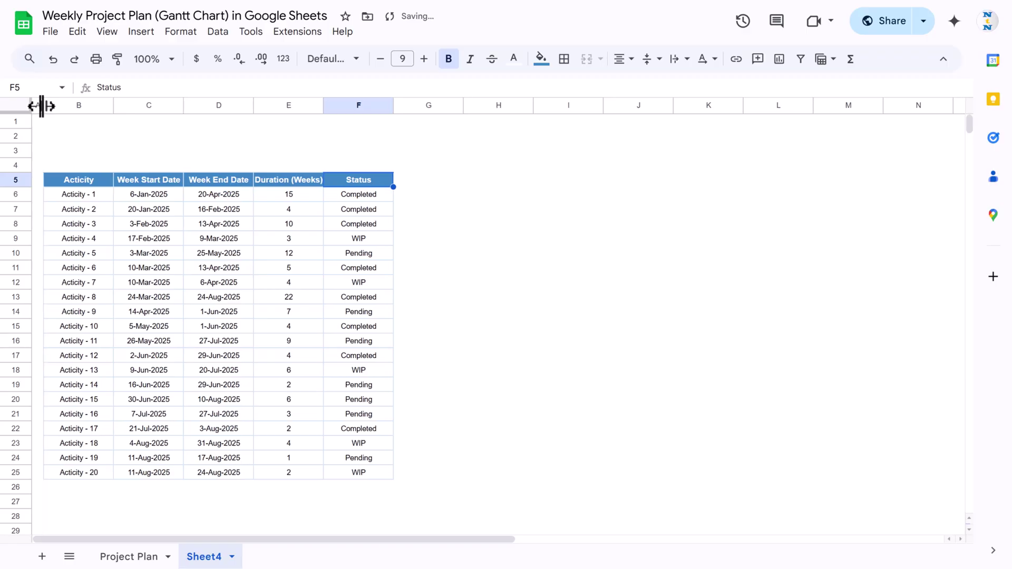
click(133, 198)
Wrap the header row B5:F5 text so Duration (Weeks) spans two lines.
drag(58, 174, 367, 179)
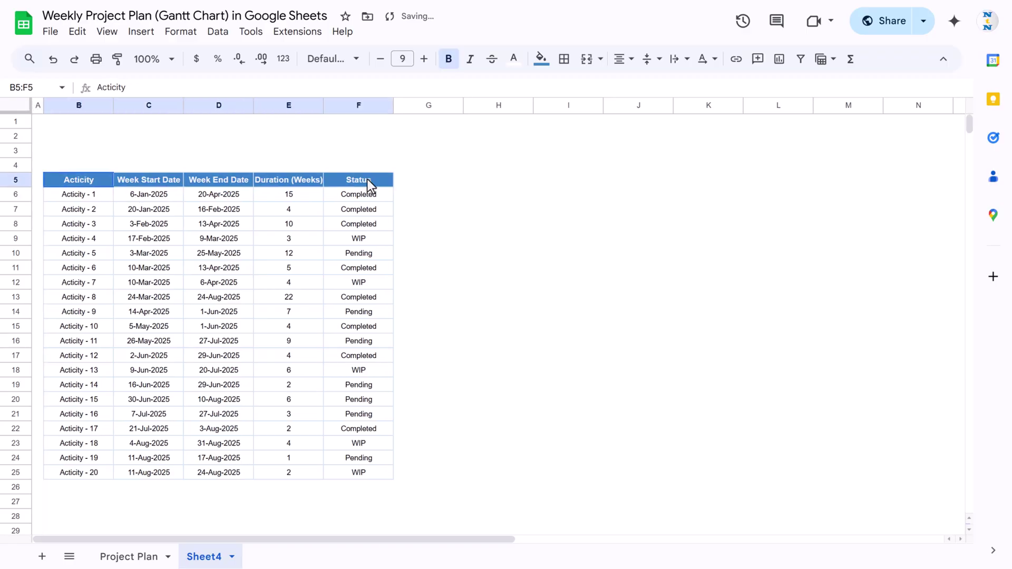
click(302, 179)
drag(89, 179, 369, 180)
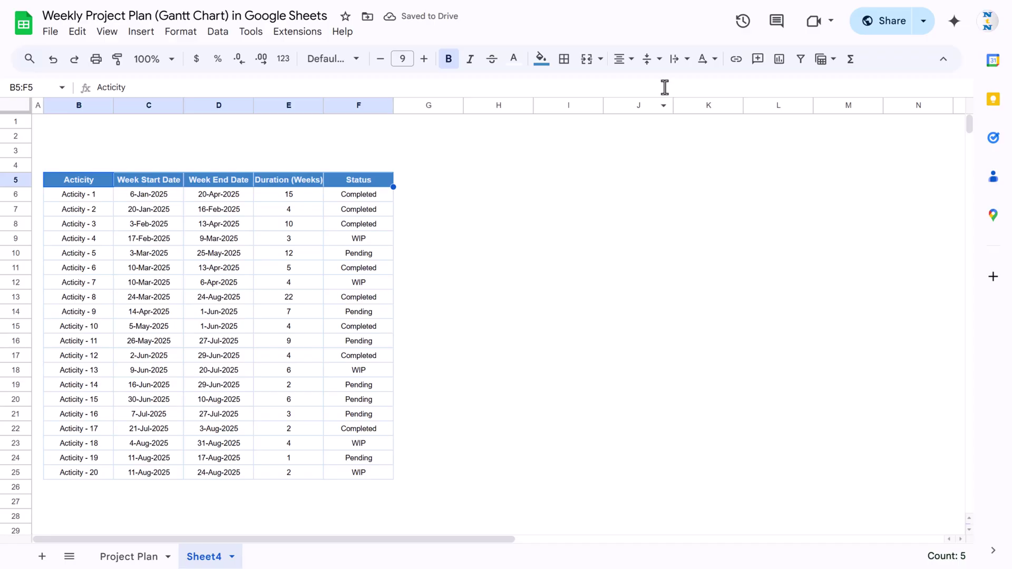
click(683, 67)
click(700, 85)
click(255, 266)
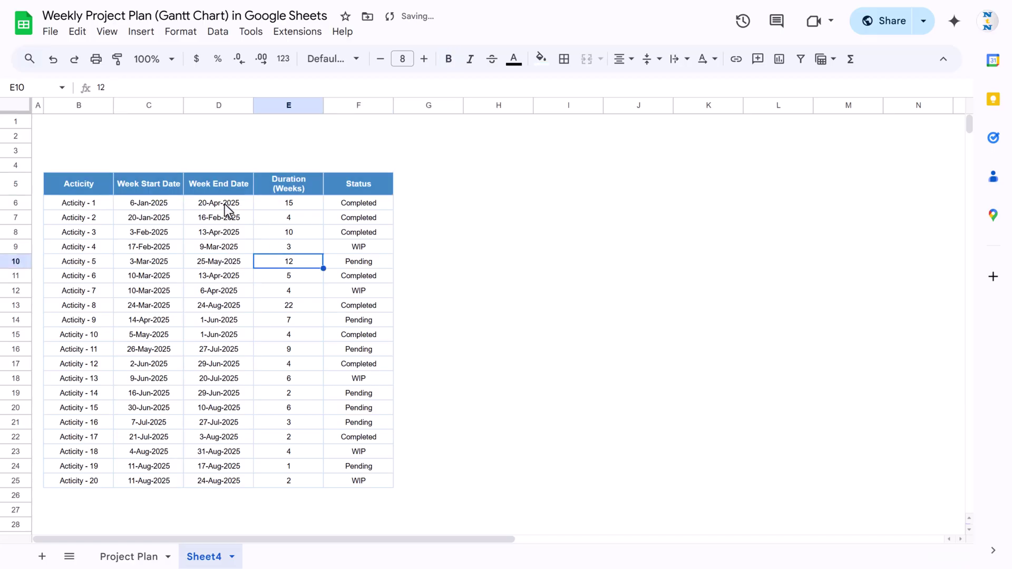
click(119, 153)
click(138, 217)
Delete the 20 Week End Date values in D6:D25, keeping the header.
drag(216, 203, 215, 477)
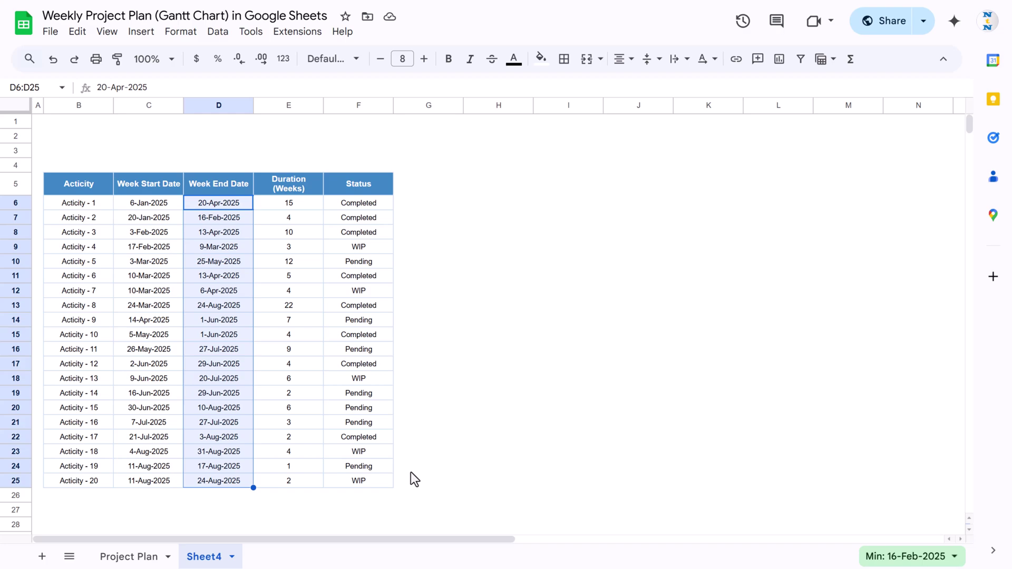
key(Delete)
key(Up)
key(Right)
key(Down)
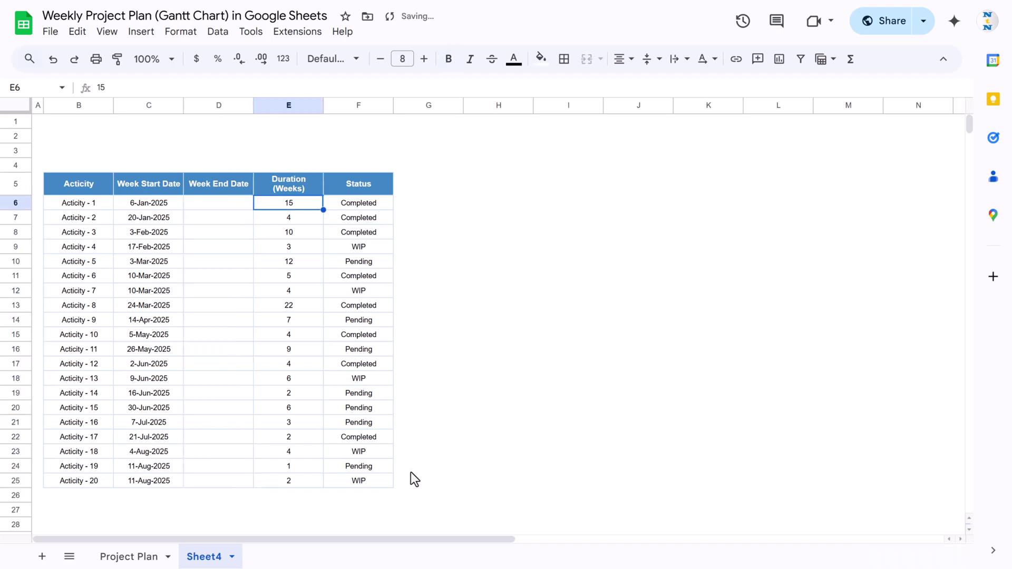
key(Left)
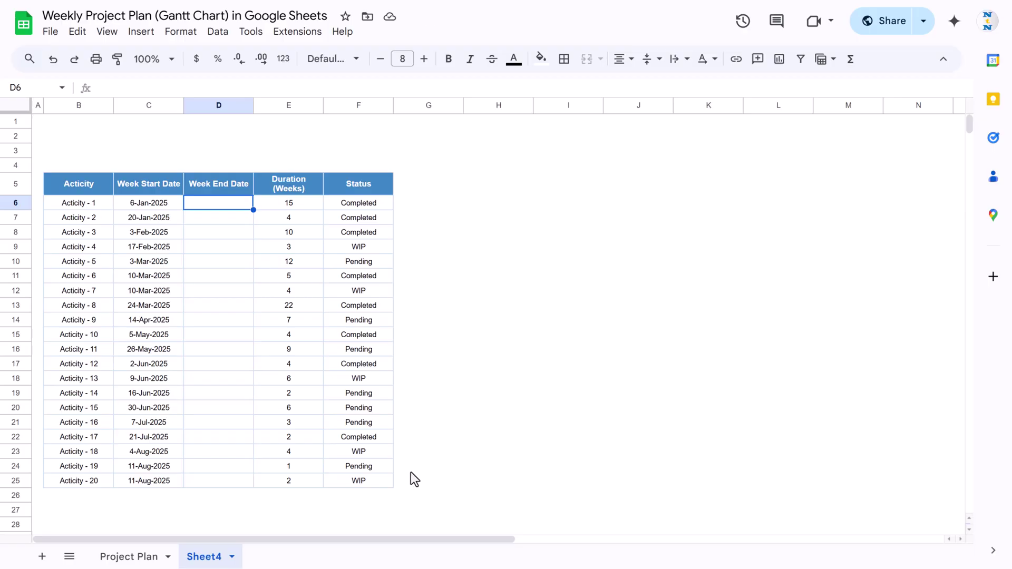
Enter the end-date formula =(C6+E6*7)-1 in D6.
text(=)
key(Left)
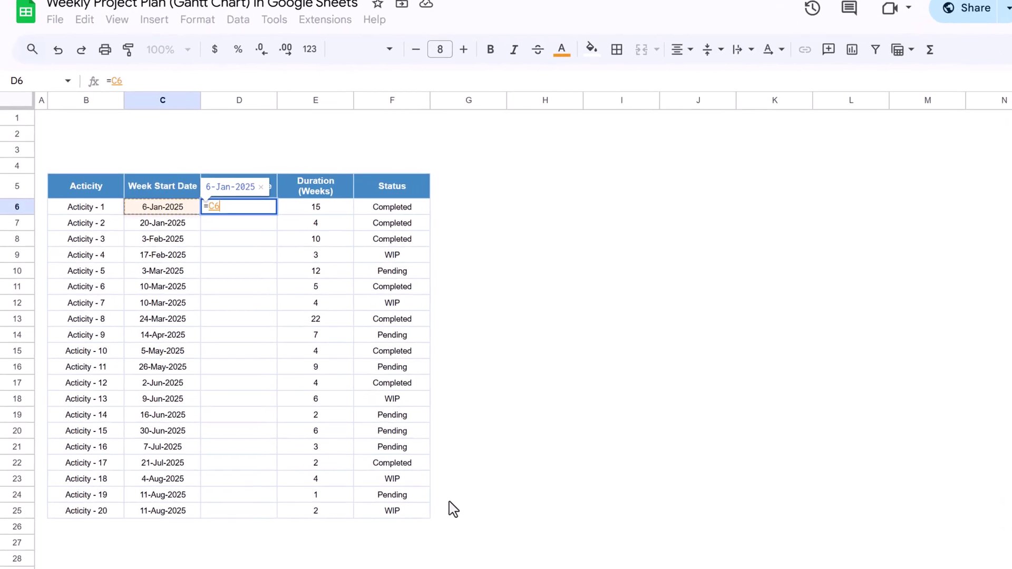
text(+)
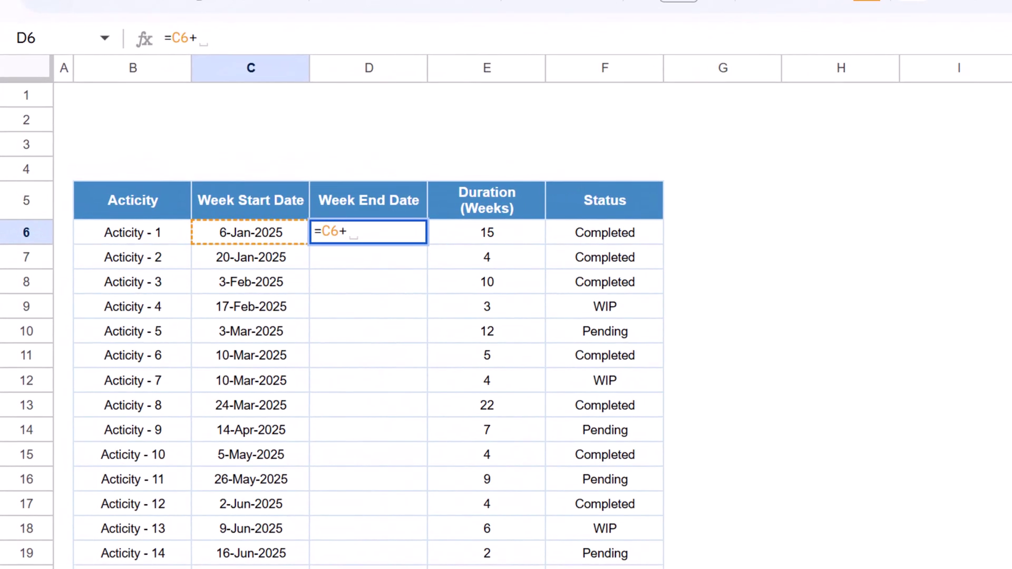
key(Right)
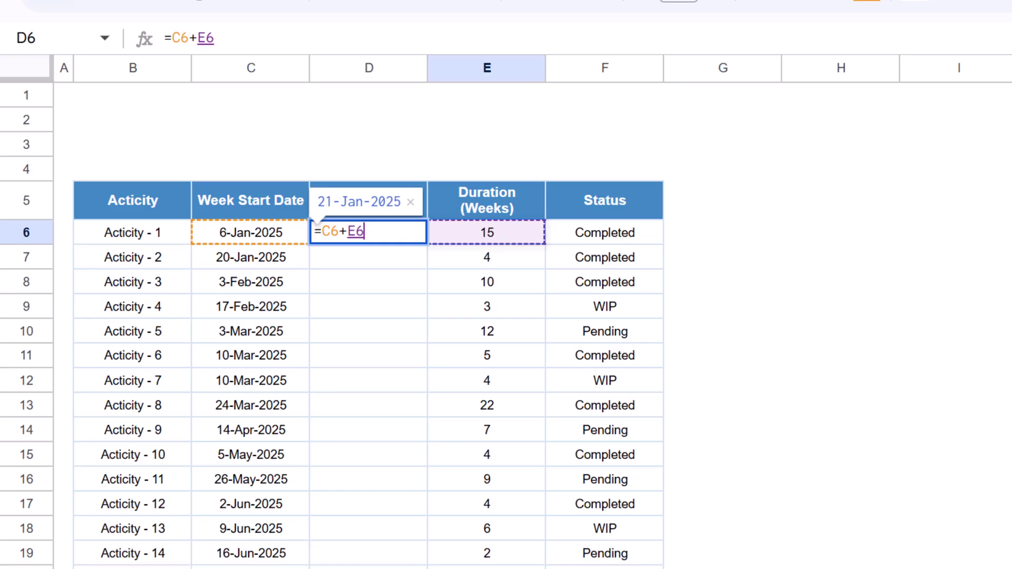
text(*7)
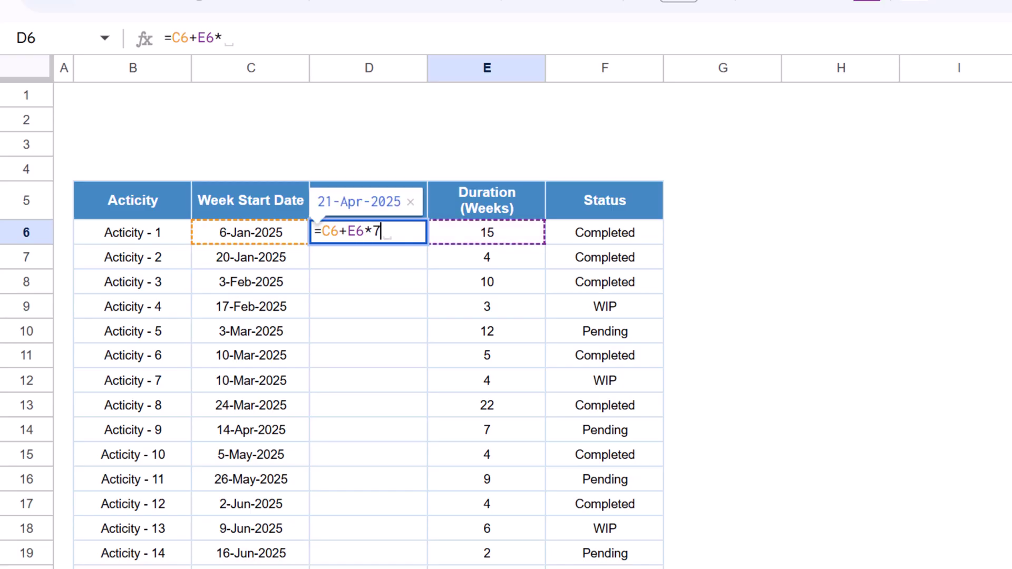
click(174, 38)
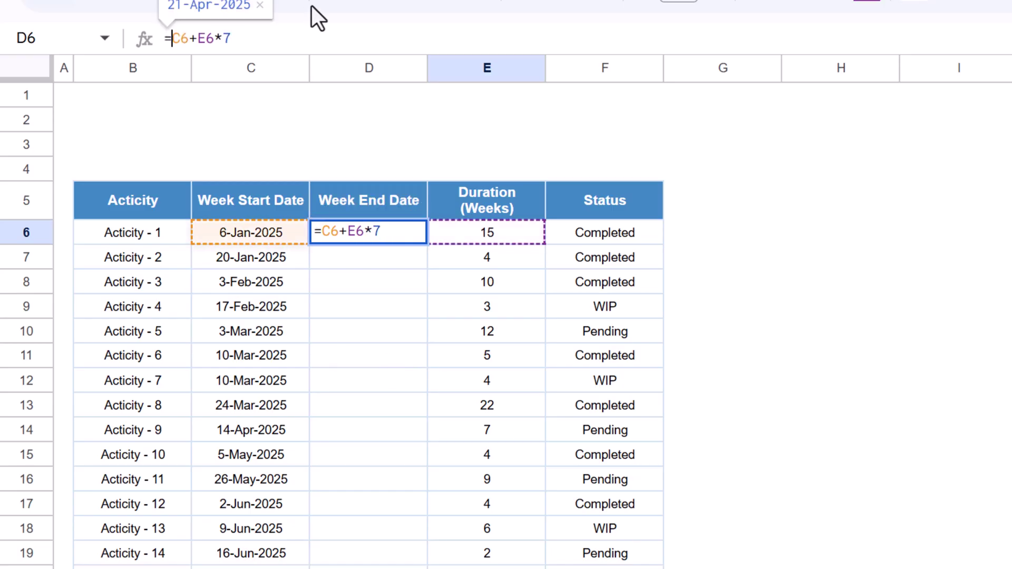
text(()
click(332, 39)
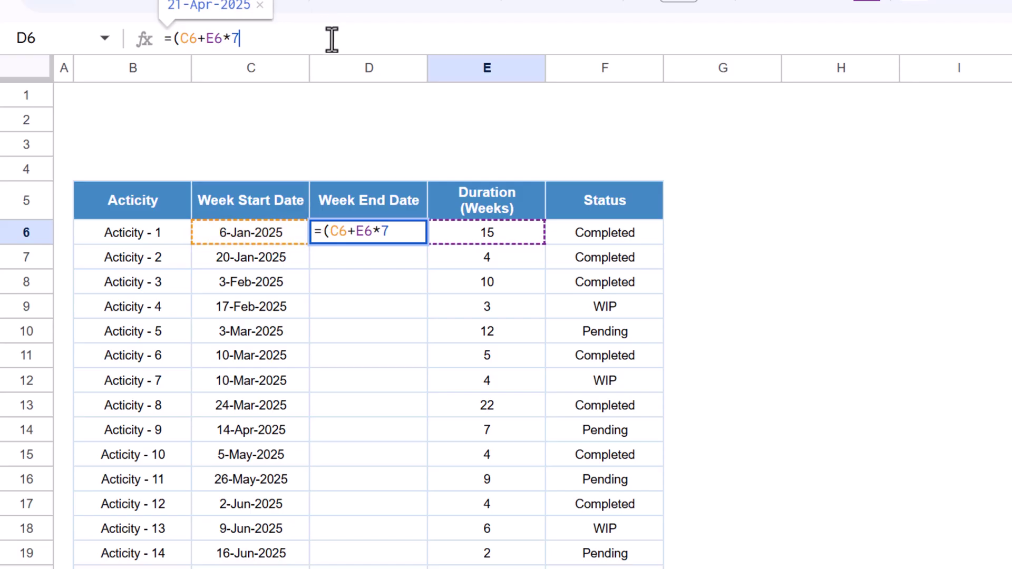
text())
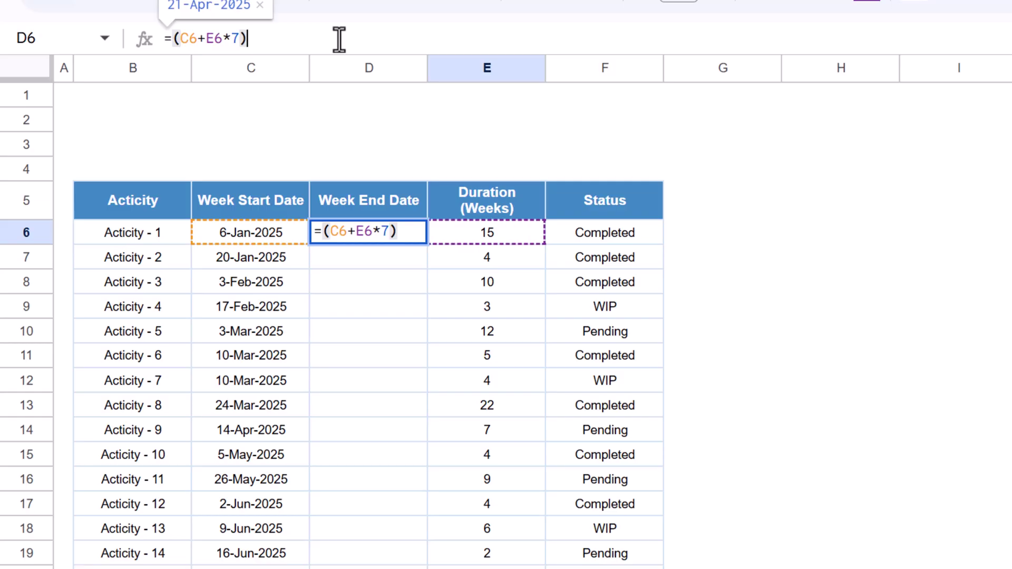
text(-1)
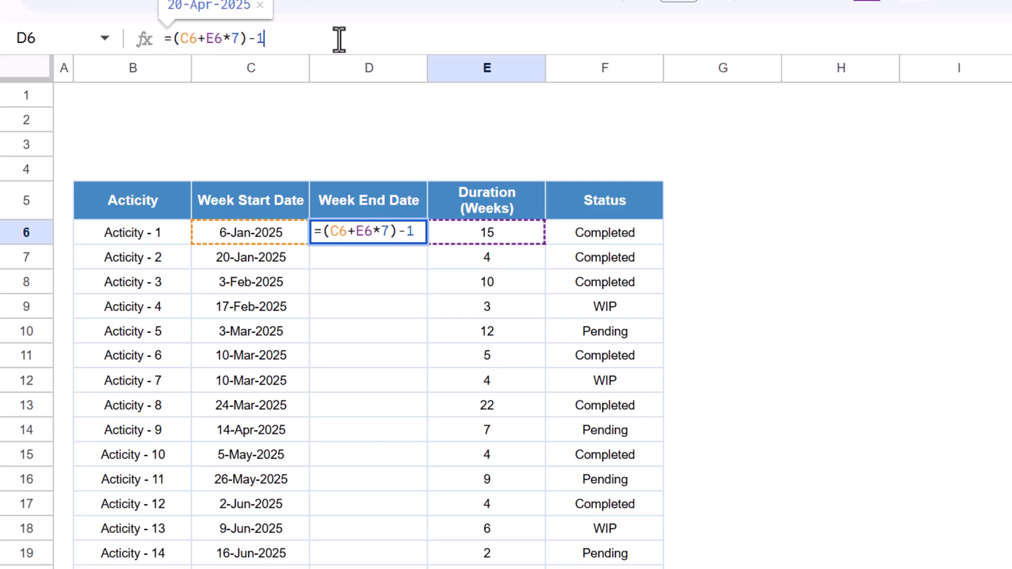
key(Return)
Fill the D6 end-date formula down to D25.
key(Up)
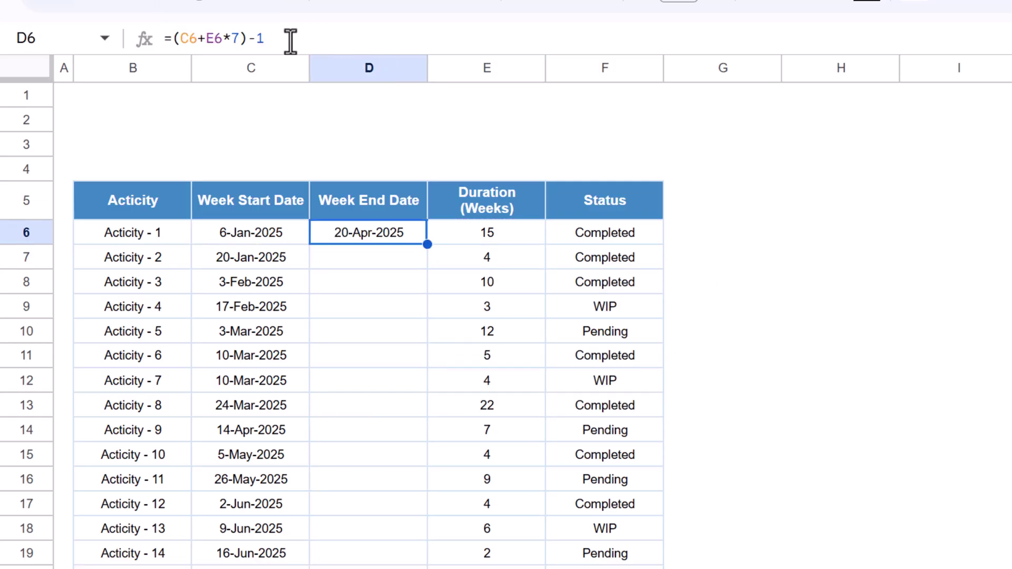
drag(256, 460, 255, 485)
click(288, 217)
click(219, 207)
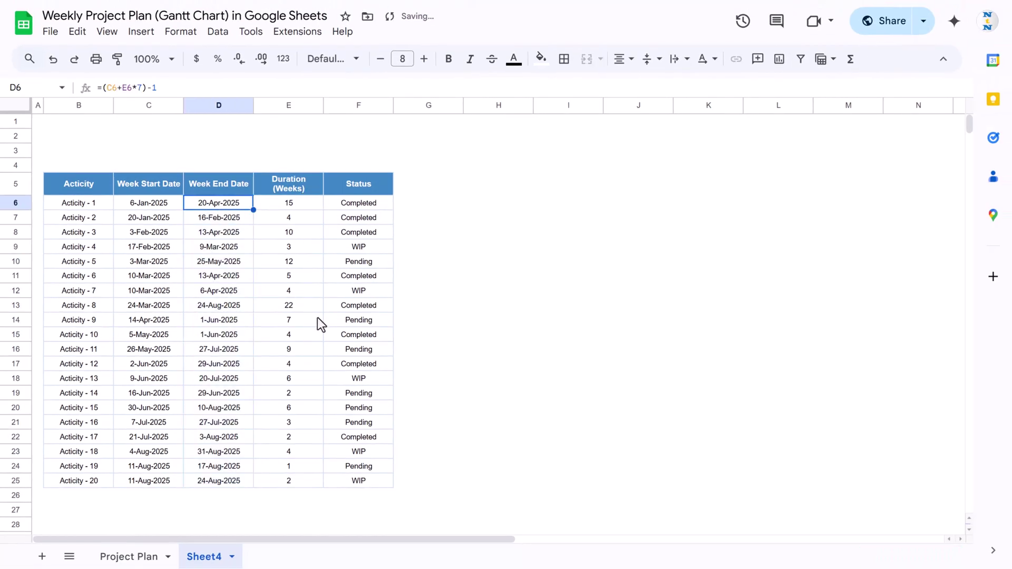
Change Activity 1's duration in E6 to 8 weeks.
key(Right)
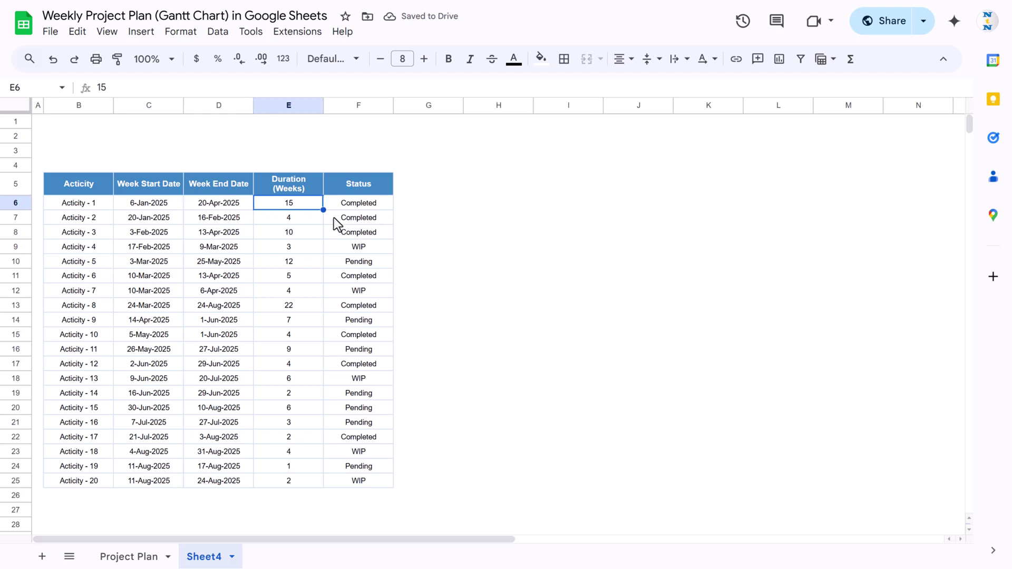
text(8)
key(Return)
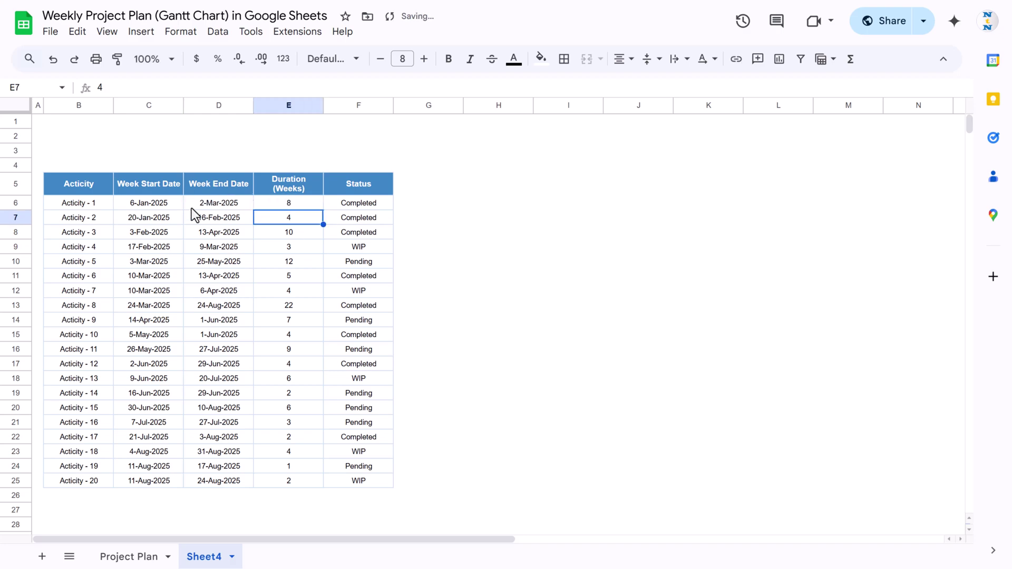
click(219, 204)
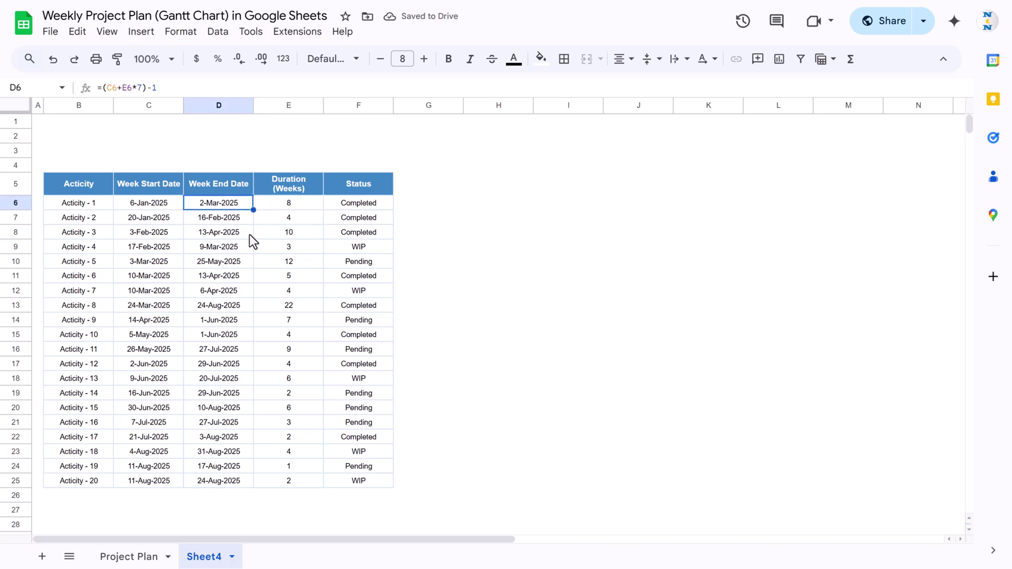
click(99, 153)
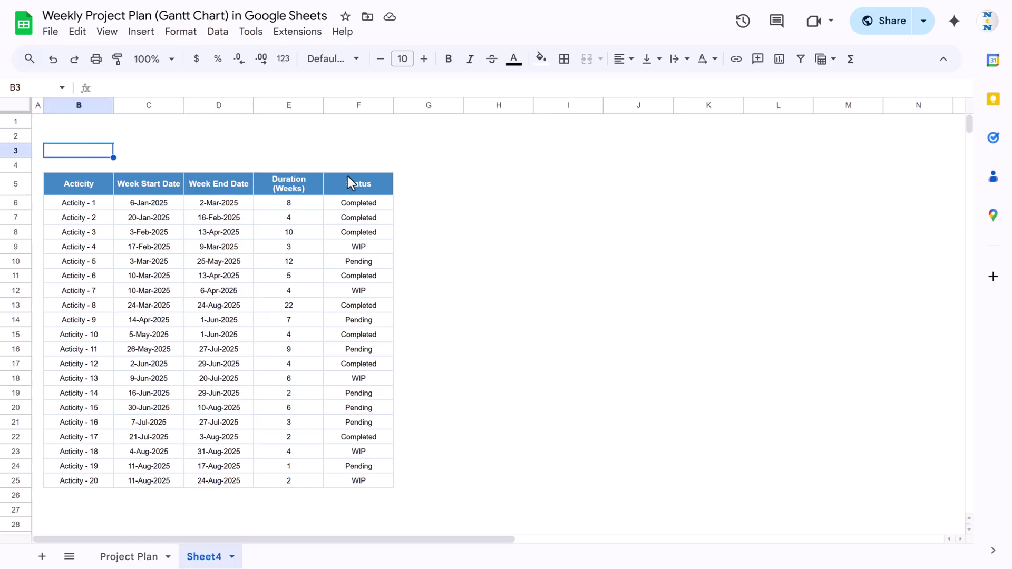
Label B3 'Start Date' and set C3 to =MIN(C6:C1000), returning 6-Jan-2025.
text(Start Date)
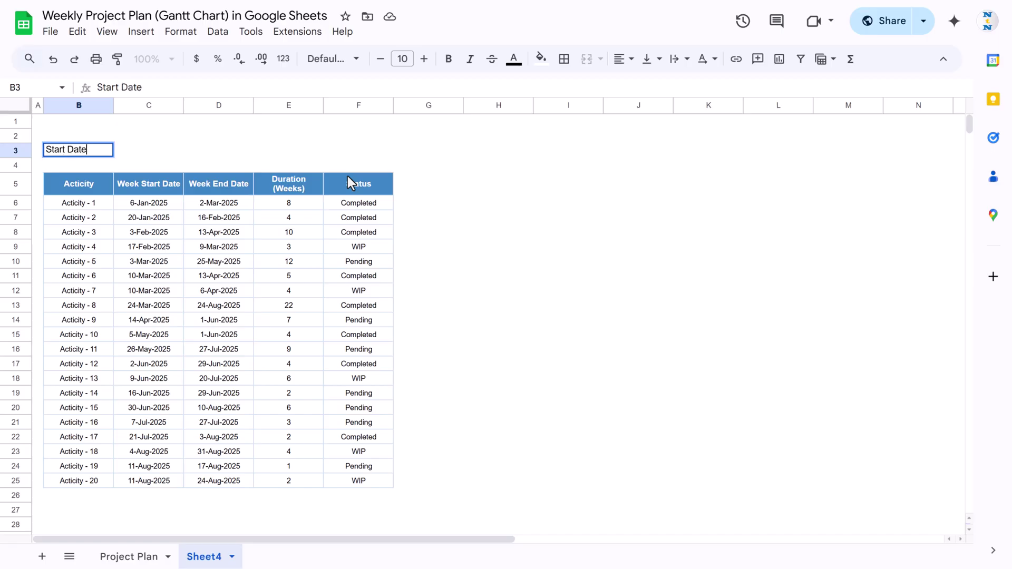
key(Tab)
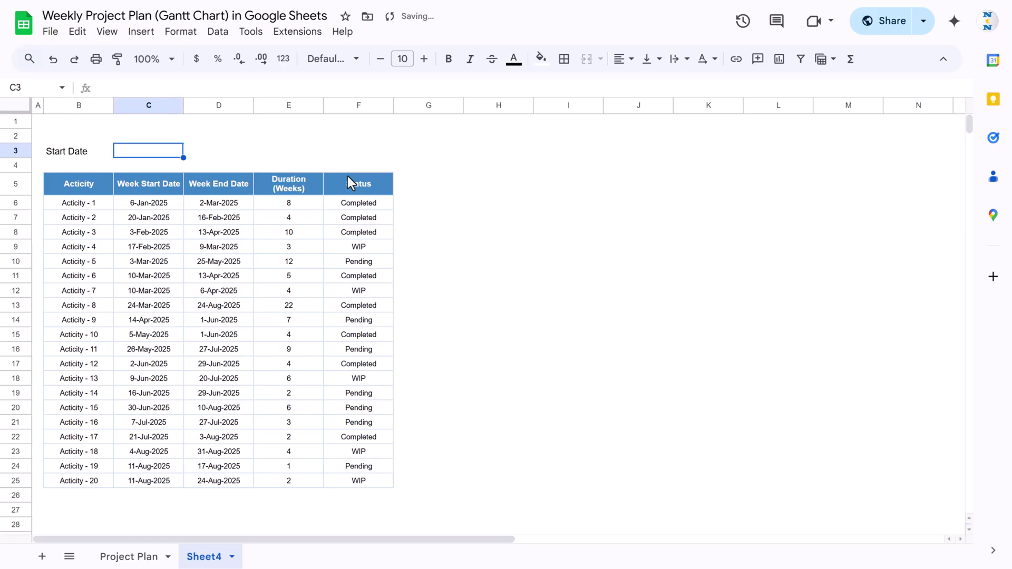
text(=min)
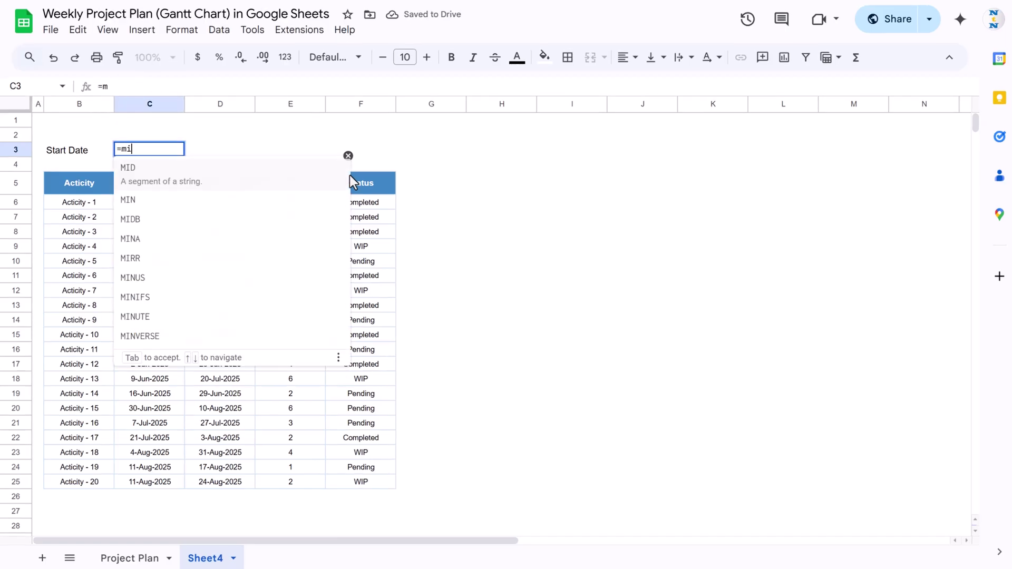
key(Tab)
click(201, 182)
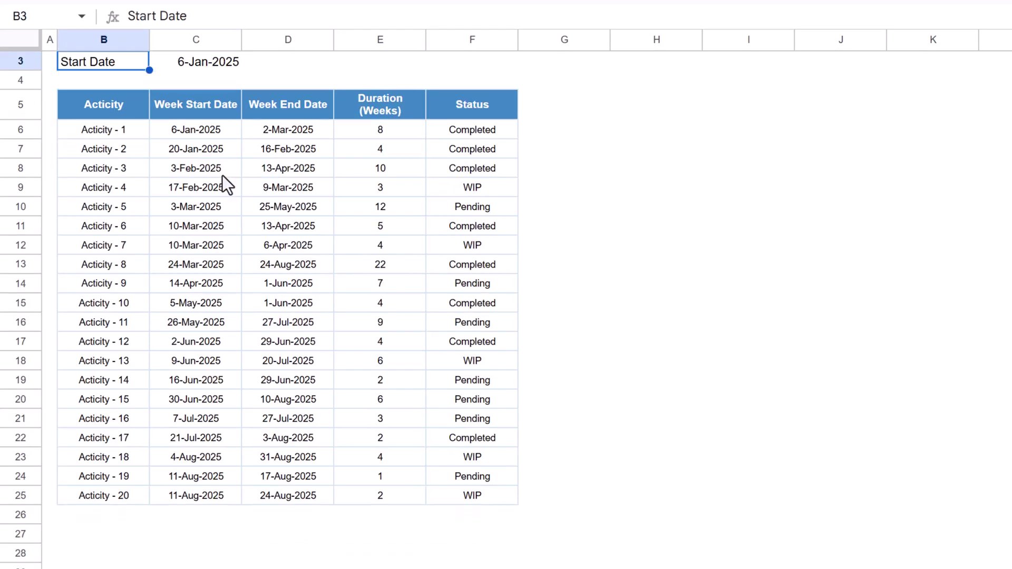
key(Up)
key(Up)
key(Down)
key(Down)
key(Right)
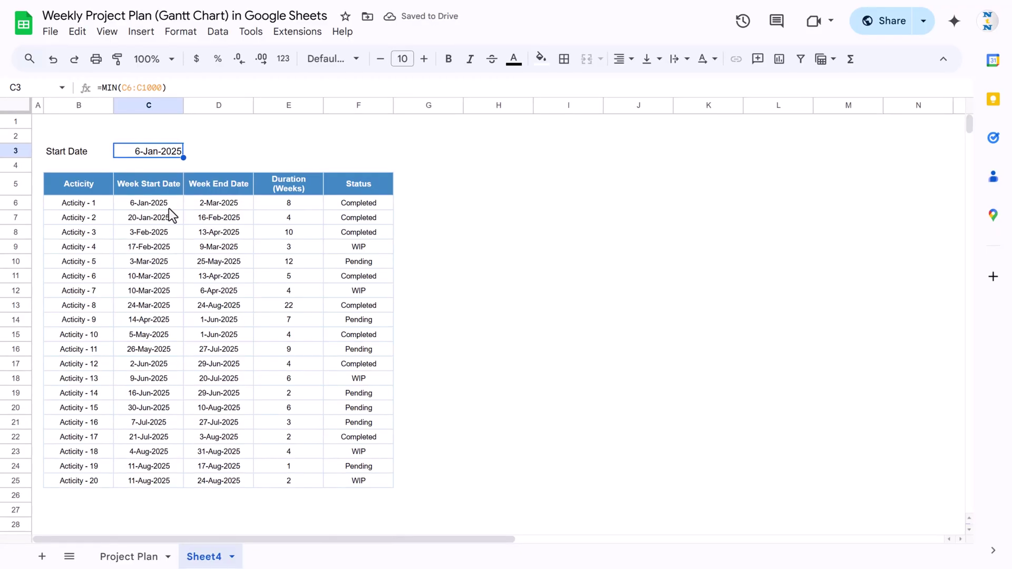
click(179, 199)
key(ctrl+shift+Down)
key(ctrl+shift+Down)
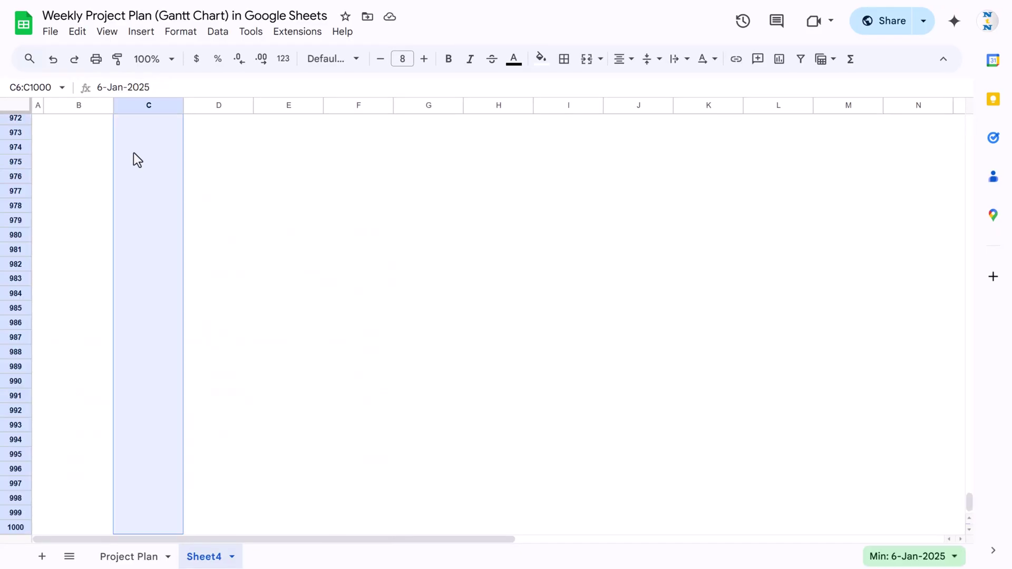
Add an 'Is valid date' data validation rule to C6:C1000.
right_click(134, 154)
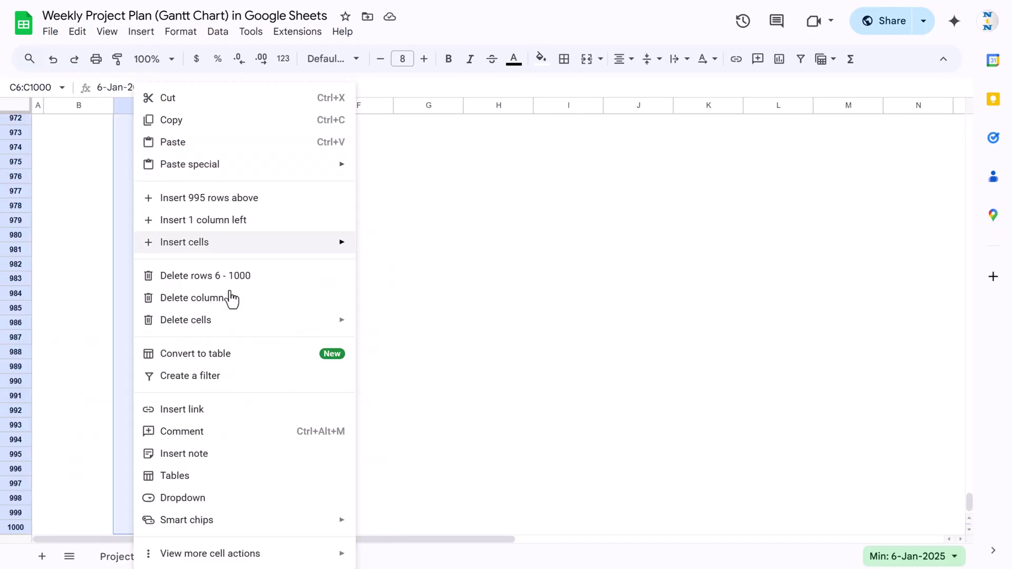
click(202, 498)
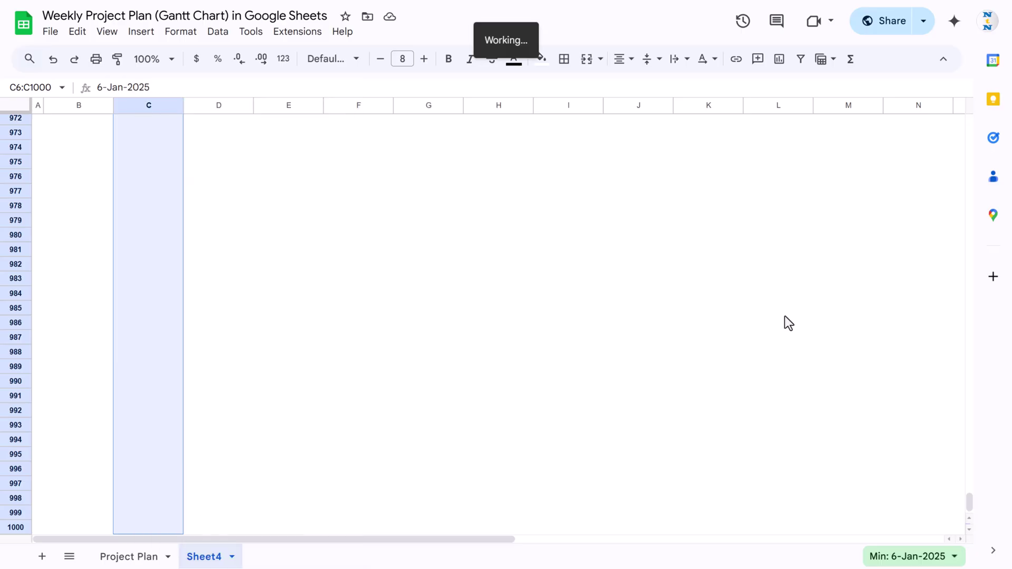
click(814, 189)
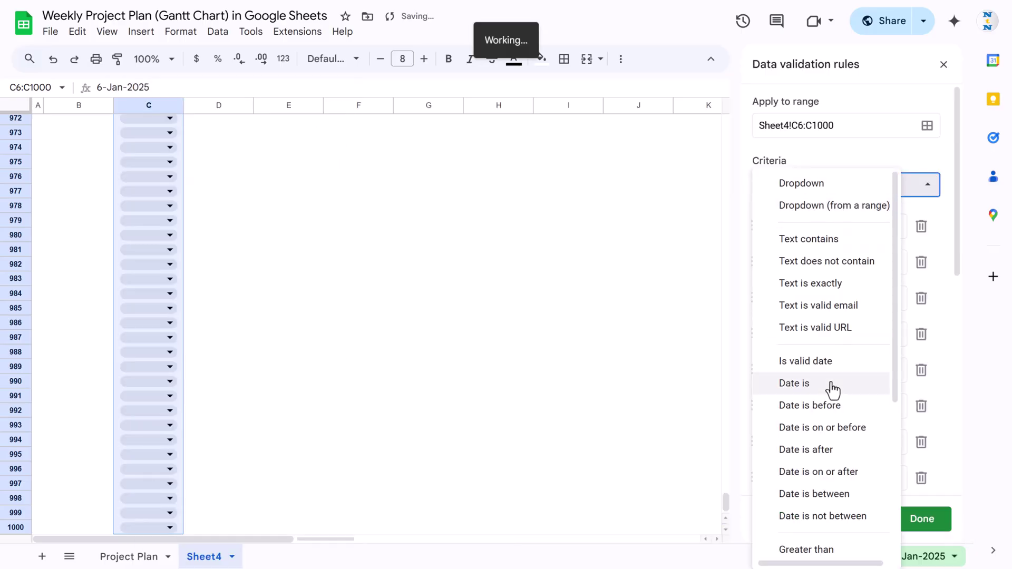
click(817, 373)
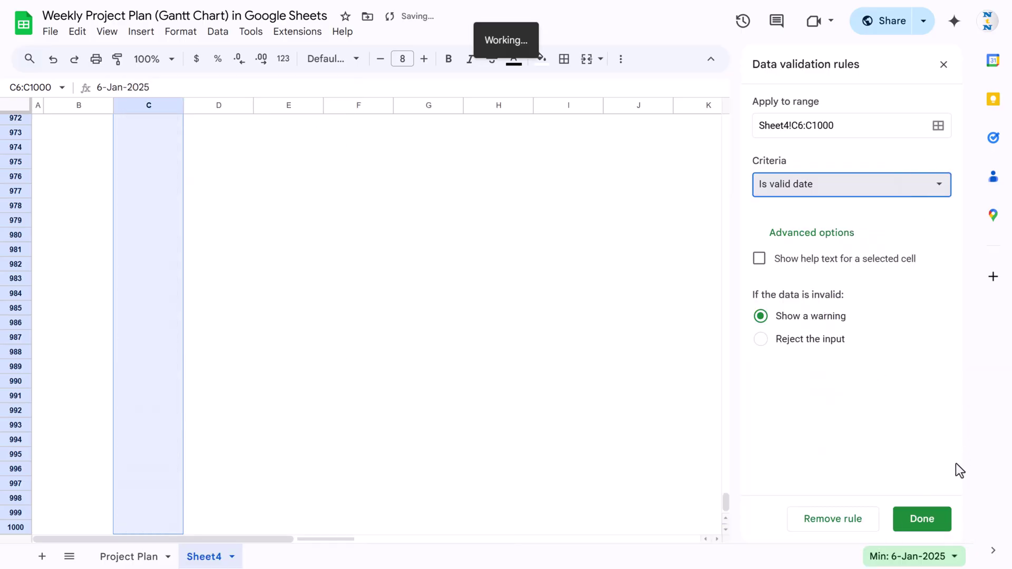
click(928, 525)
Test the date picker in an empty date cell, then close the Data validation panel.
click(150, 214)
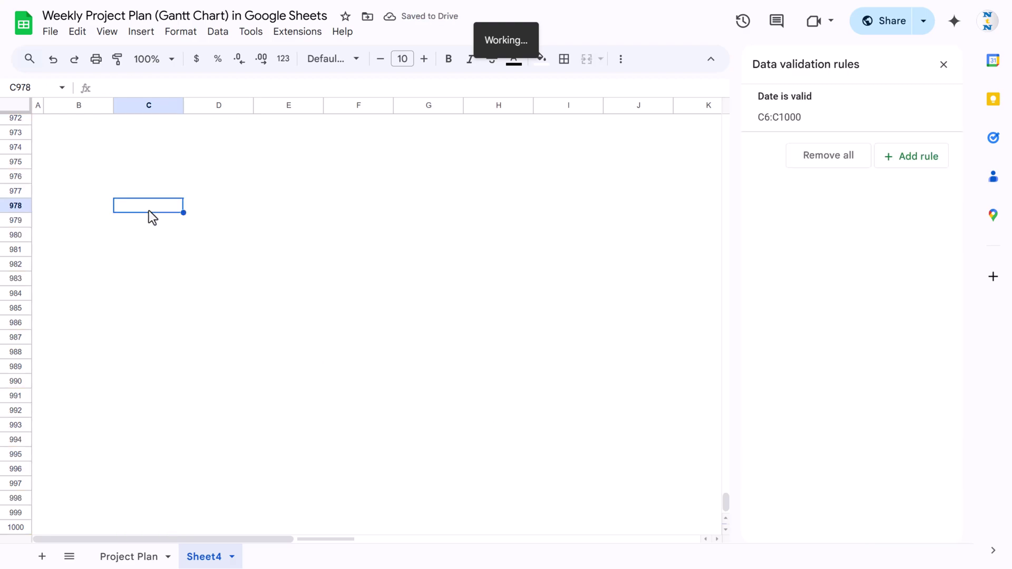
key(ctrl+Up)
key(ctrl+Up)
key(ctrl+Up)
double_click(156, 480)
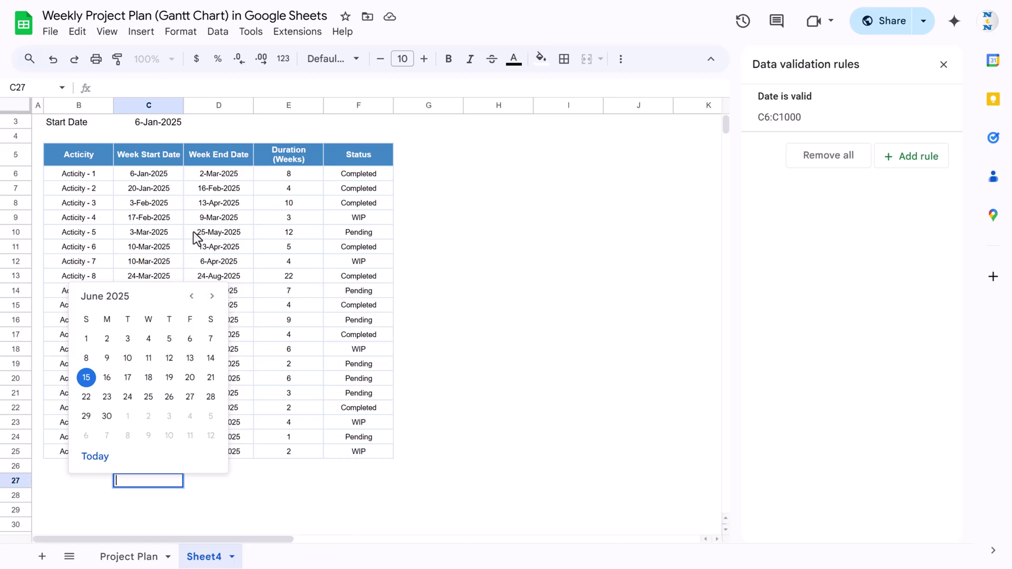
click(164, 156)
scroll(255, 206, up, 1)
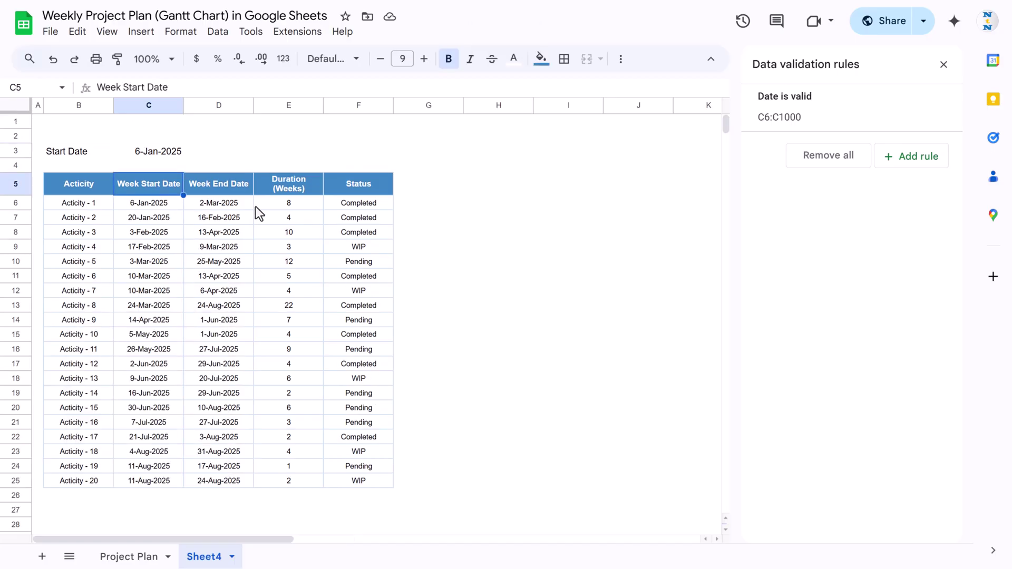
drag(76, 152, 156, 151)
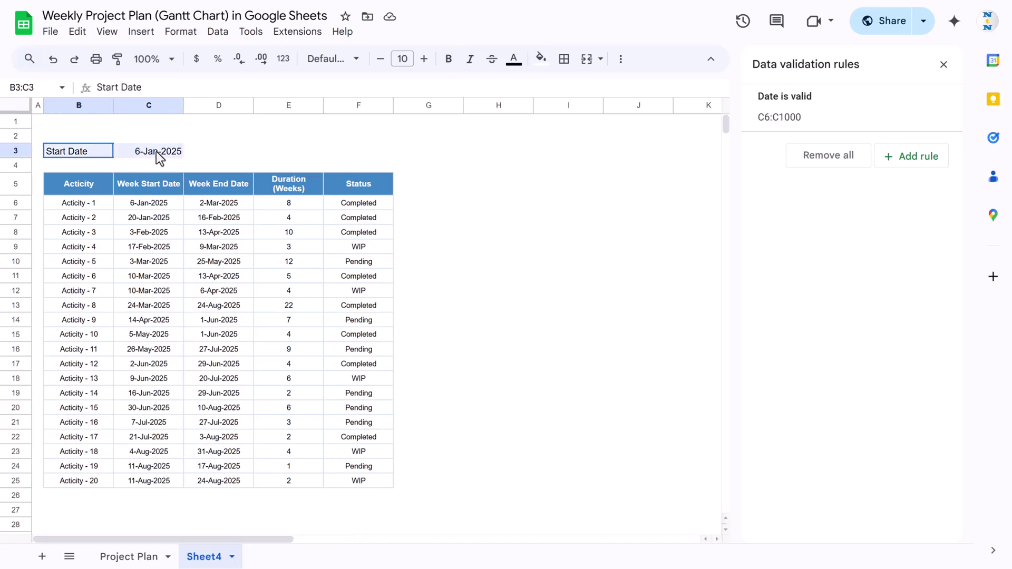
click(943, 64)
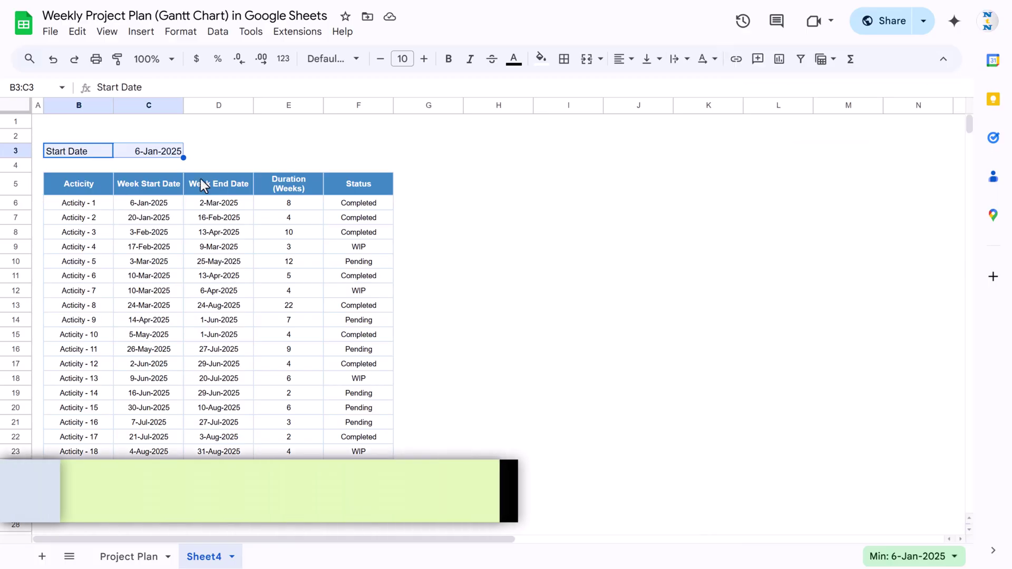
Fill the Start Date label cell B3 teal.
click(91, 154)
click(542, 59)
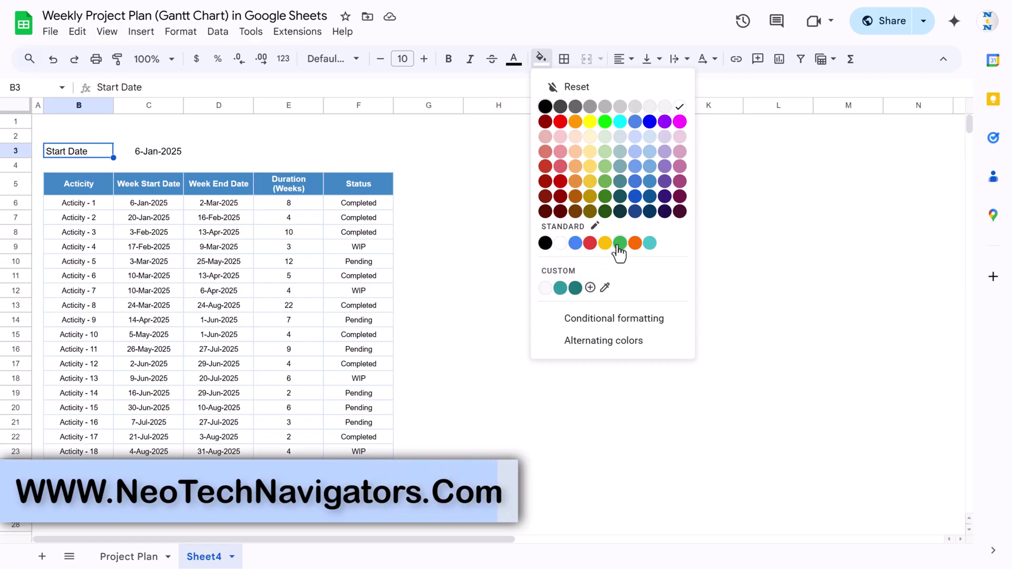
click(650, 243)
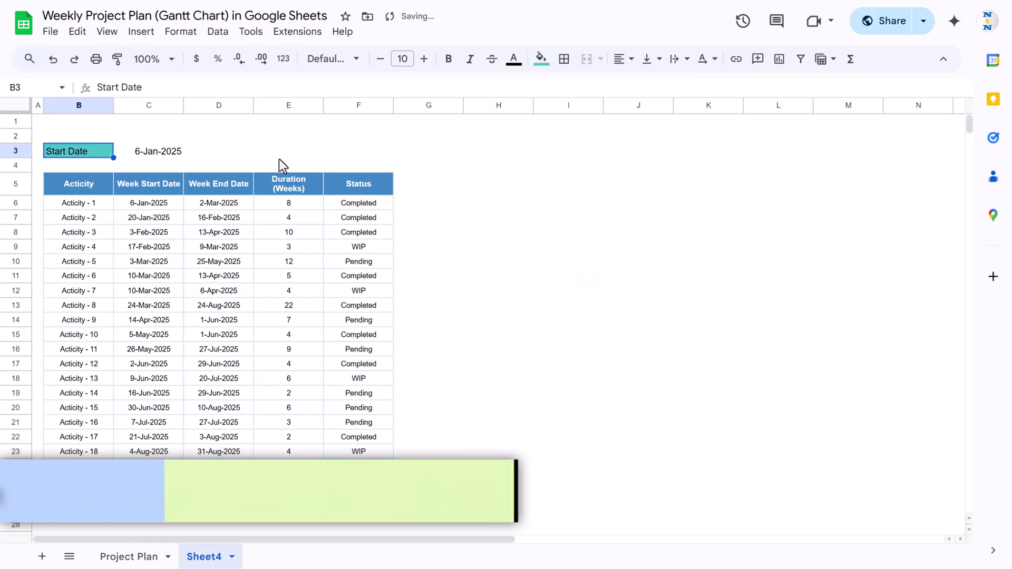
click(154, 150)
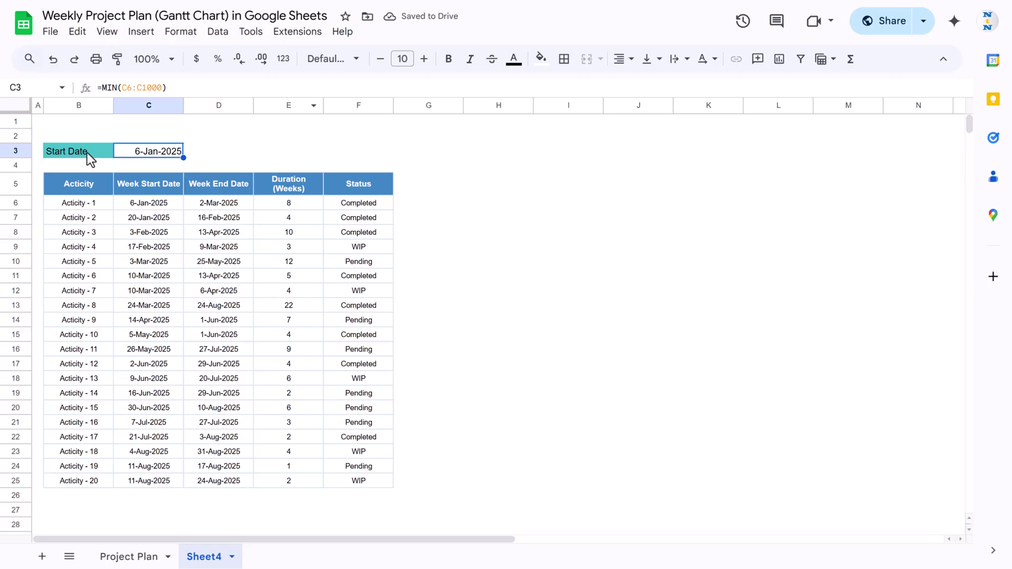
drag(87, 153, 178, 151)
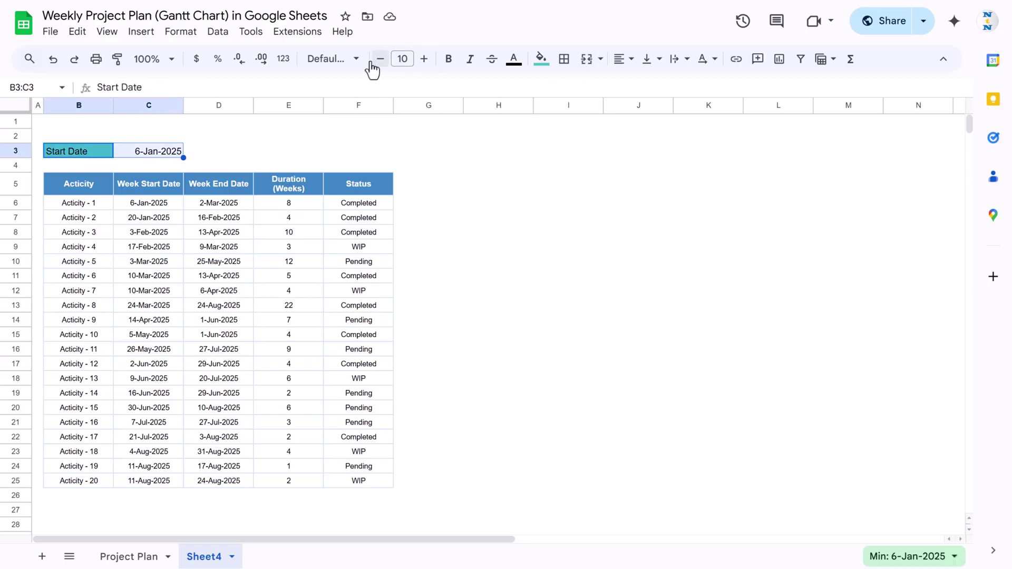
Make B3:C3 bold, size 9, centred horizontally and vertically.
click(449, 62)
click(380, 58)
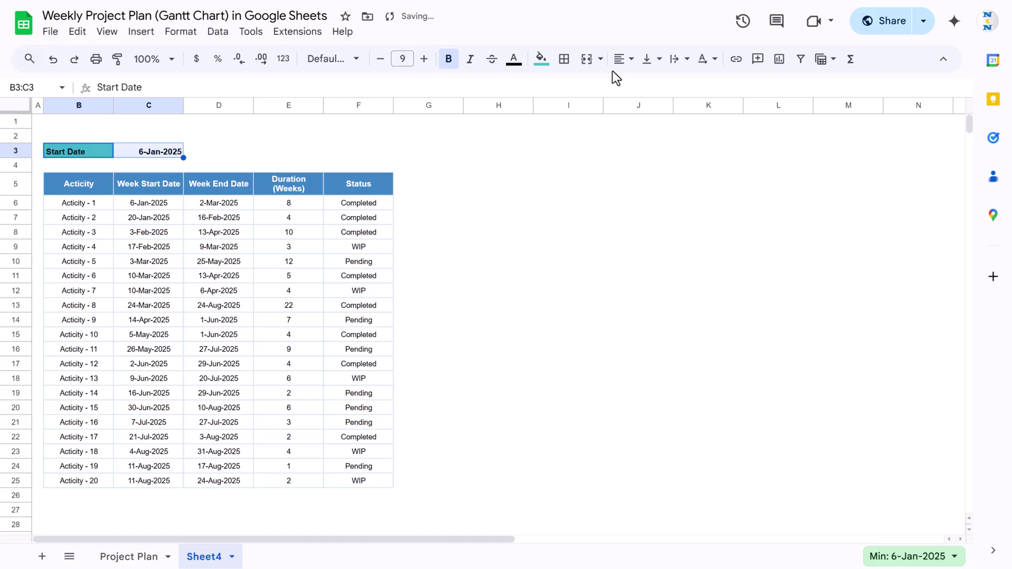
click(624, 59)
click(646, 88)
click(653, 60)
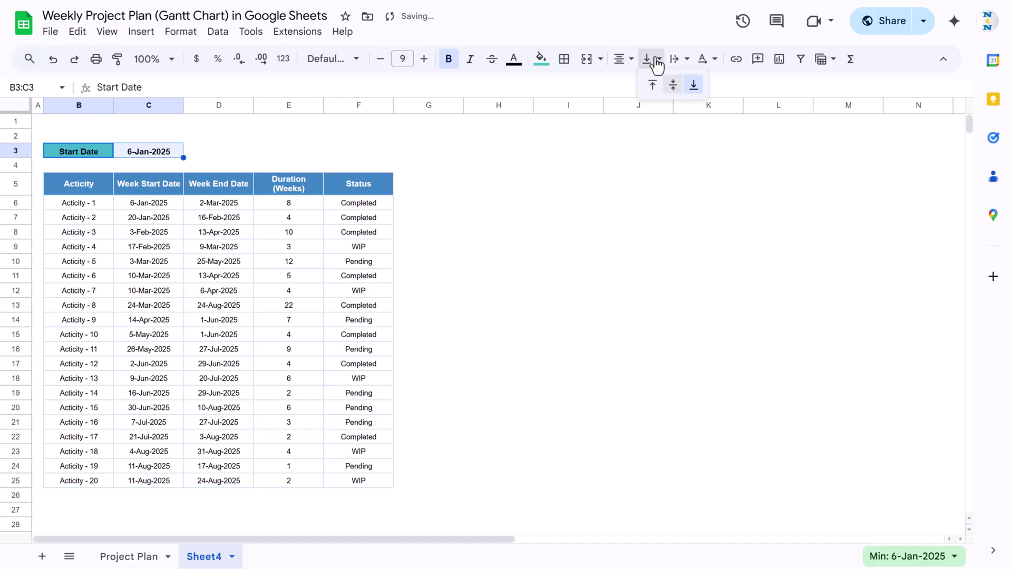
click(668, 88)
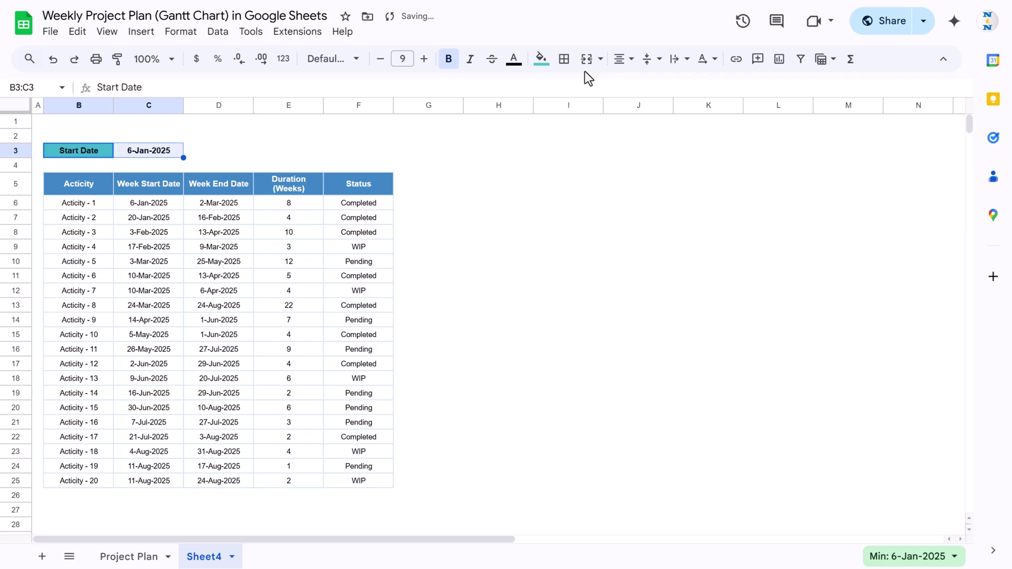
Draw teal borders on every edge of B3:C3.
click(563, 60)
click(704, 100)
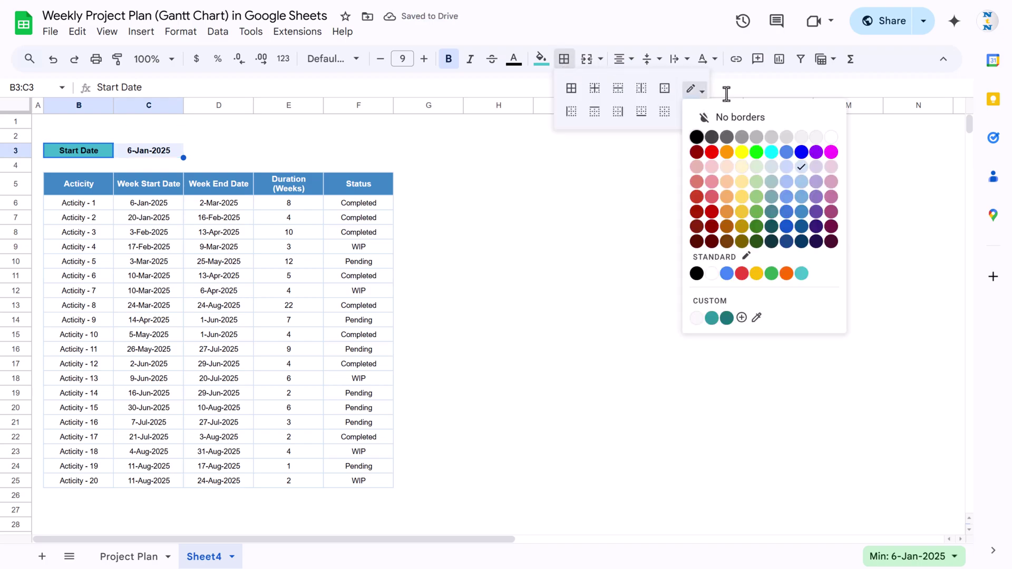
click(796, 278)
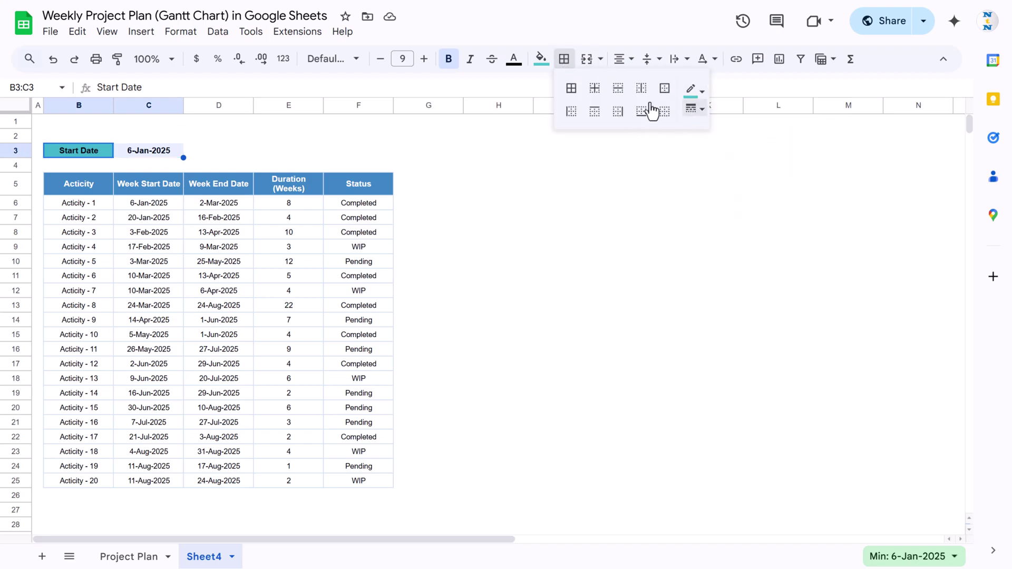
click(572, 88)
click(248, 153)
Make the B3 label text white and copy the styled B3:C3 cells.
click(75, 150)
click(513, 59)
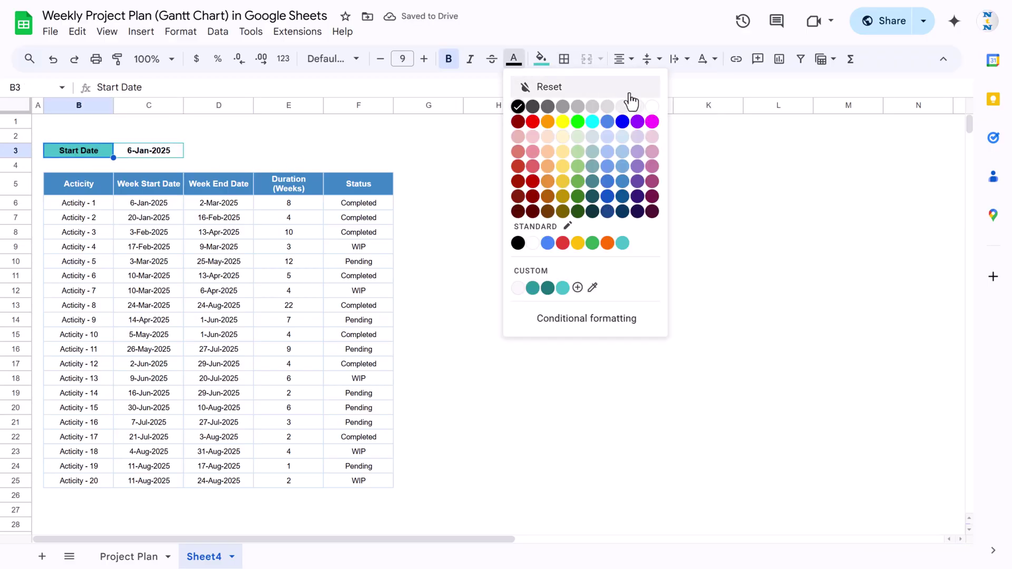
click(643, 104)
click(299, 153)
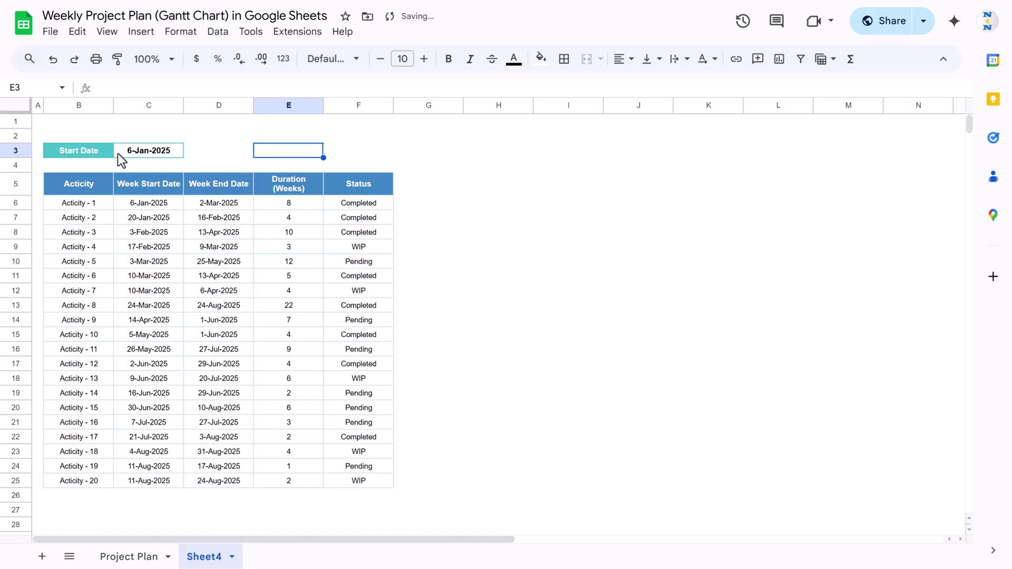
drag(85, 152, 144, 152)
key(ctrl+c)
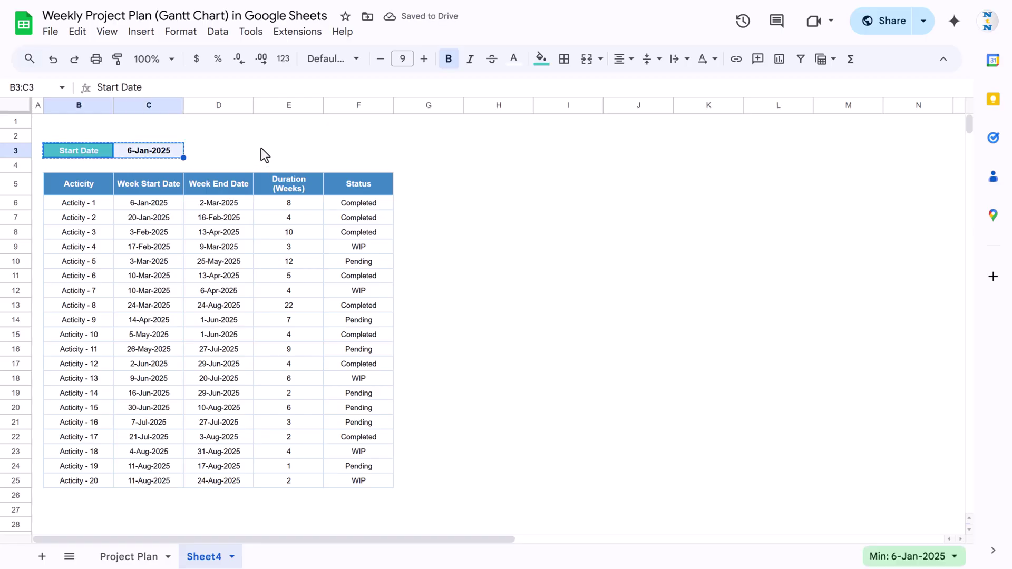
Paste the copied teal label styling into E3:F3.
click(260, 153)
key(ctrl+v)
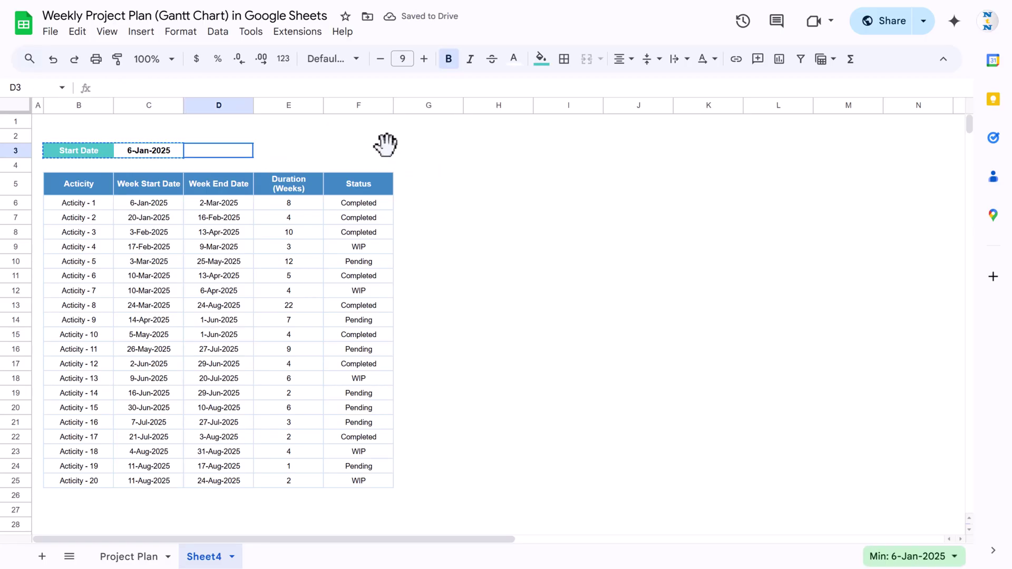
click(276, 154)
key(ctrl+v)
click(540, 167)
Change the E3 label text from Start Date to End Date.
click(287, 154)
click(139, 86)
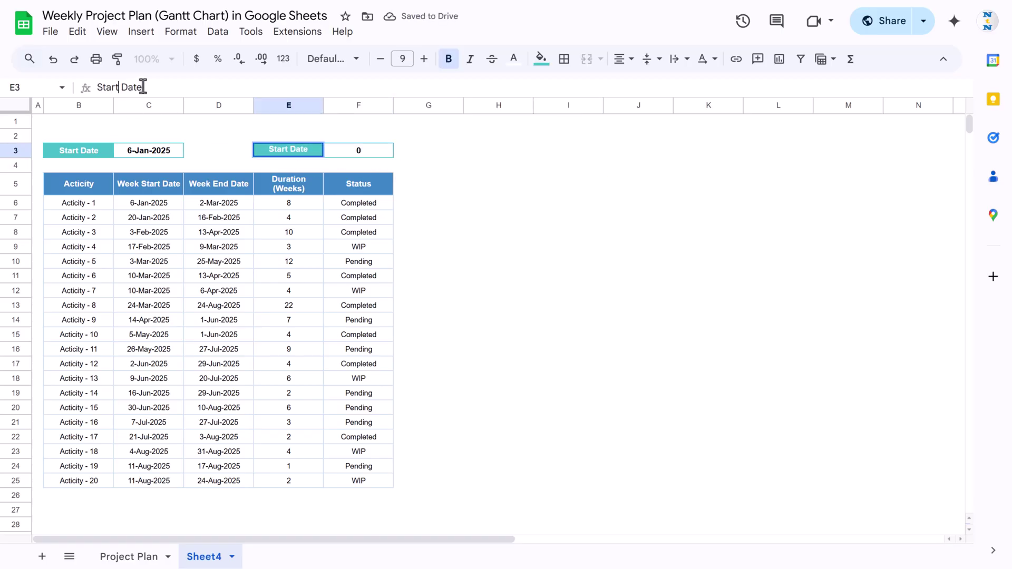
key(shift+Home)
text(End)
key(BackSpace)
key(BackSpace)
text(nd)
key(Return)
key(Up)
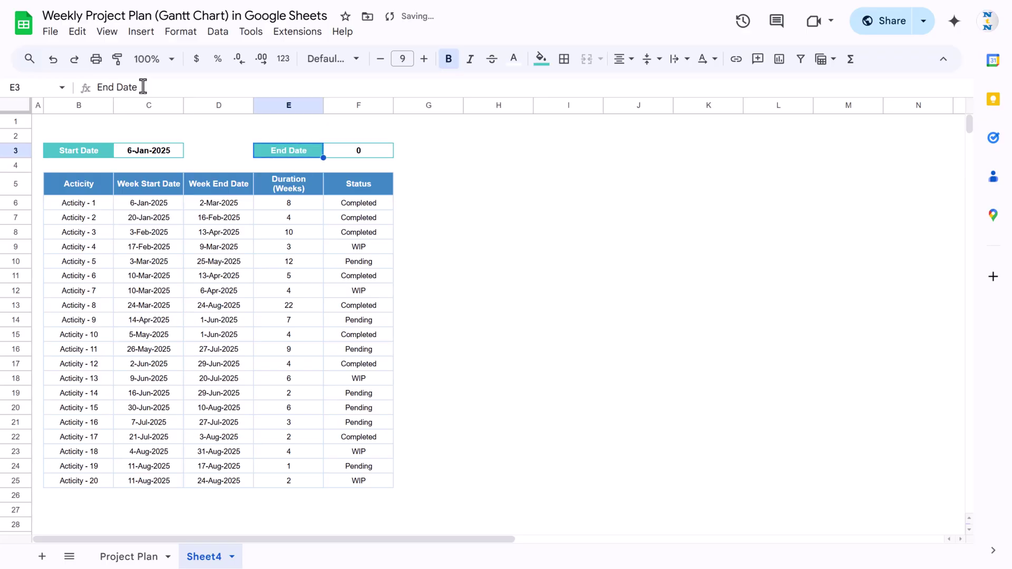
Enter =MAX(D6:D1000) in F3 to show the latest week end, 31-Aug-2025.
key(Right)
text(=)
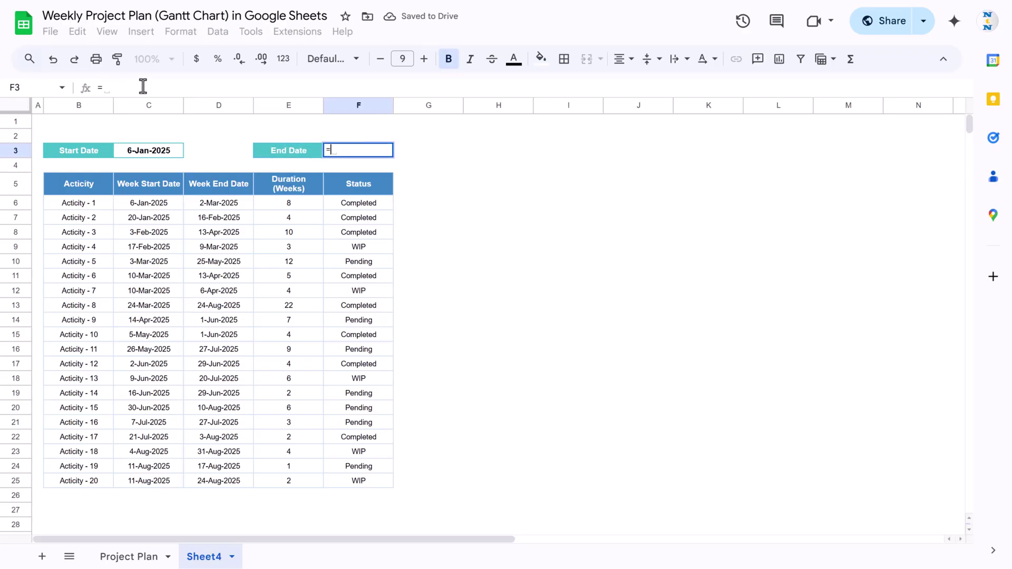
text(ma)
key(Down)
key(Tab)
click(240, 204)
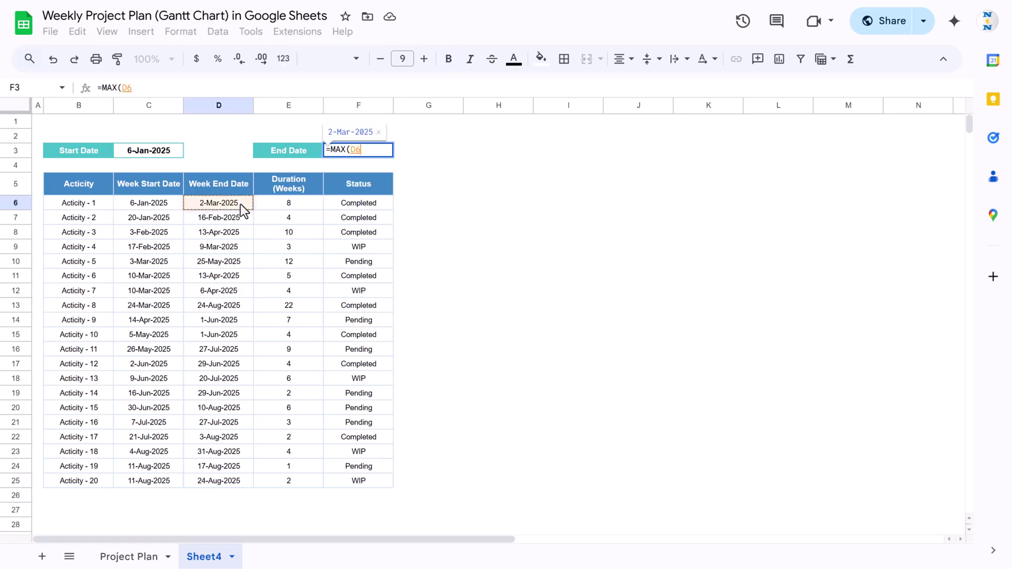
key(ctrl+shift+Down)
key(Return)
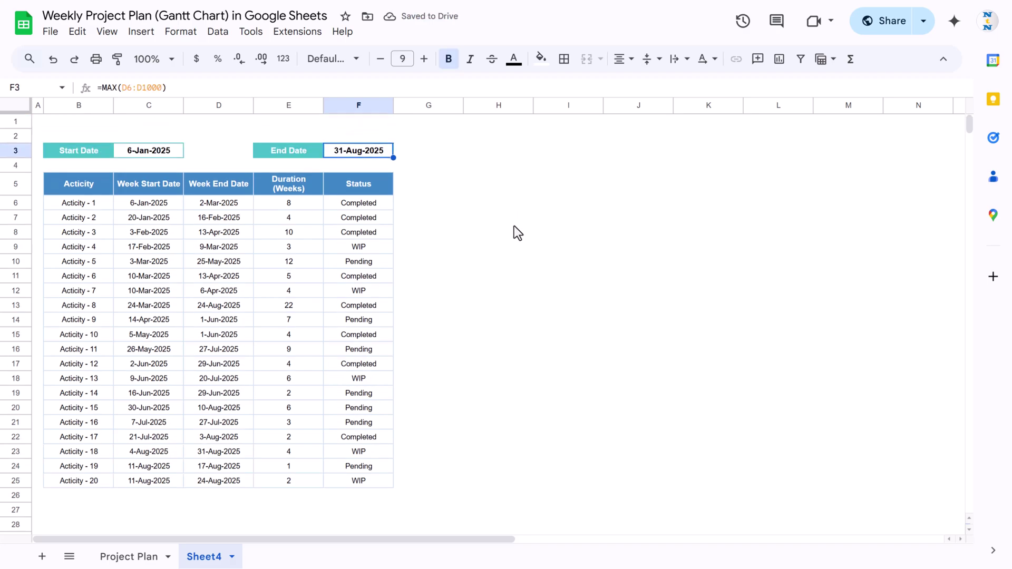
Select columns G through Z, starting from G5.
click(445, 187)
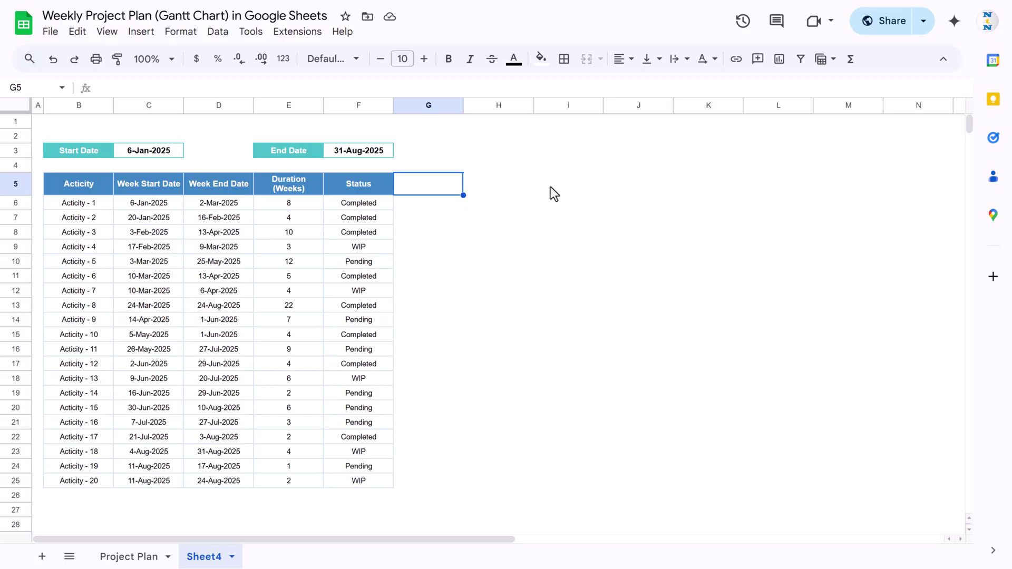
key(ctrl+shift+Down)
key(ctrl+space)
key(ctrl+shift+Right)
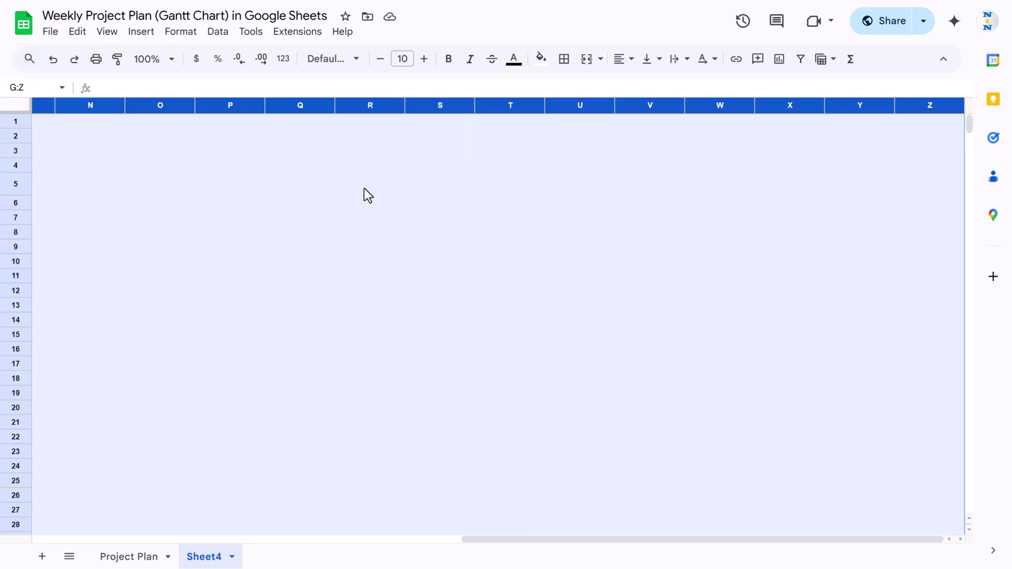
Insert 20 extra columns at the selected G–Z columns.
right_click(462, 190)
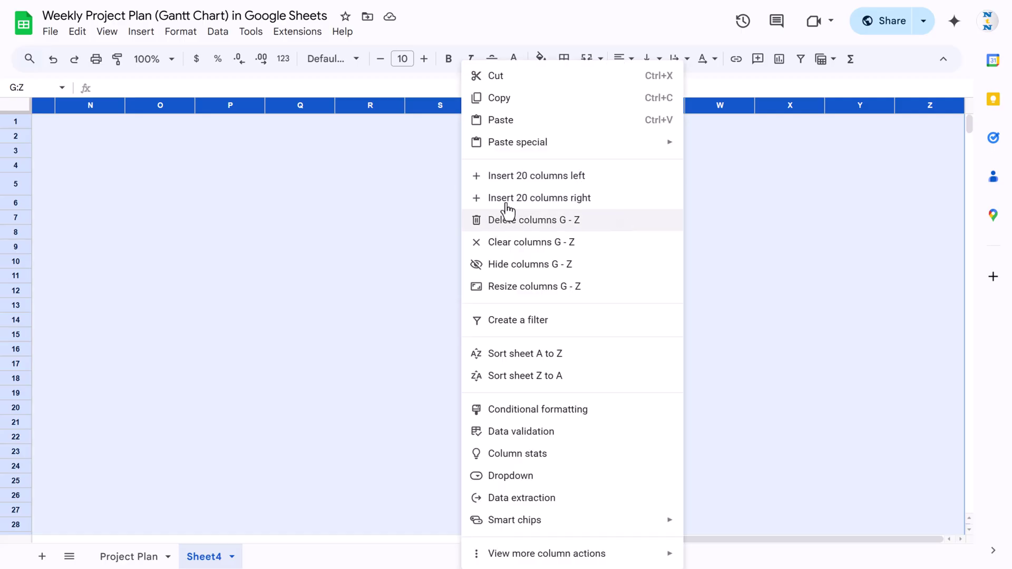
click(537, 178)
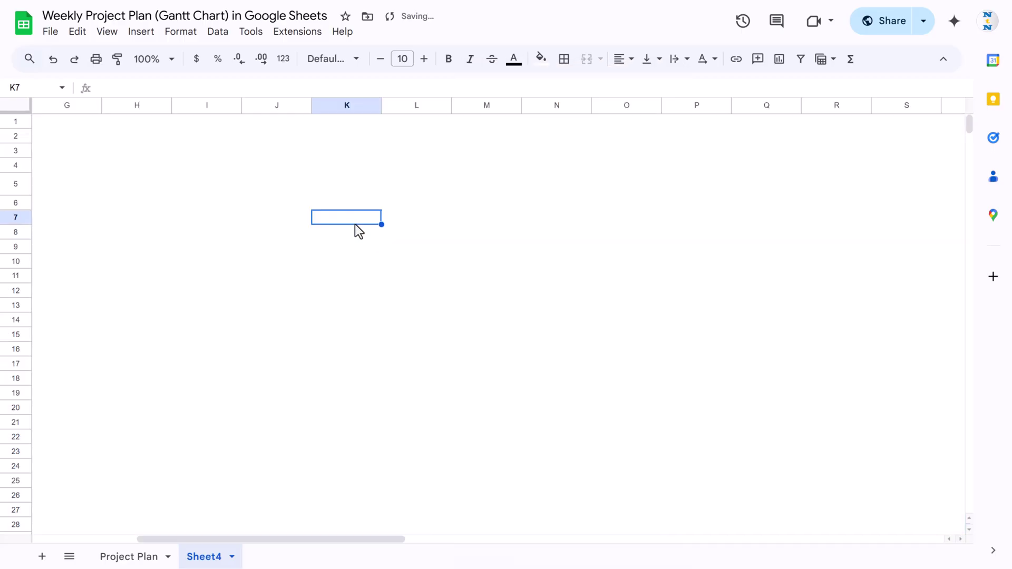
key(Up)
key(Up)
key(Up)
key(Up)
key(Up)
key(Up)
key(Right)
key(Right)
key(Right)
key(Right)
key(Down)
key(Down)
key(Down)
key(Down)
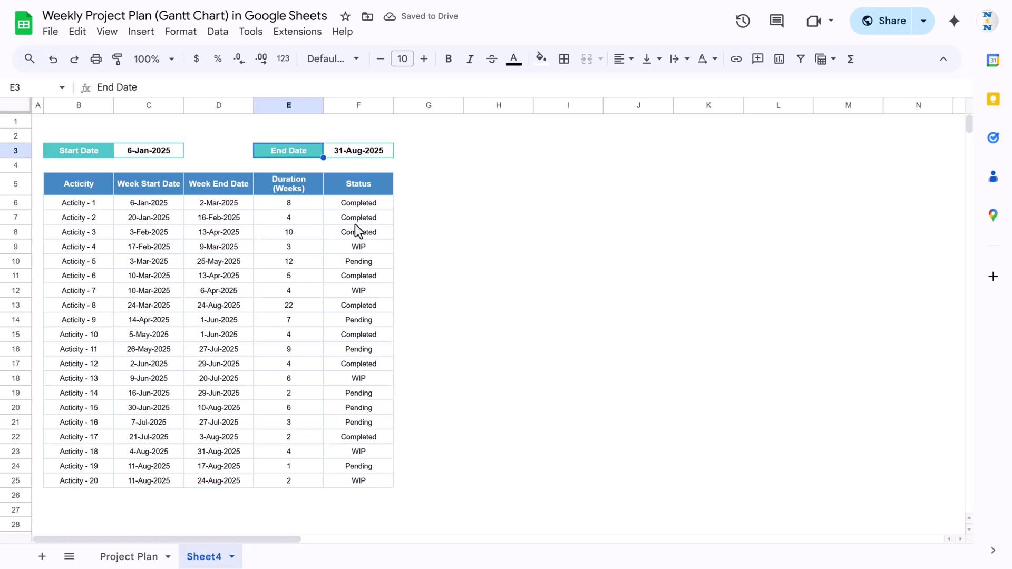
key(Right)
key(Right)
Enter =C3 in G5 so the timeline starts at 6-Jan-2025.
text(=)
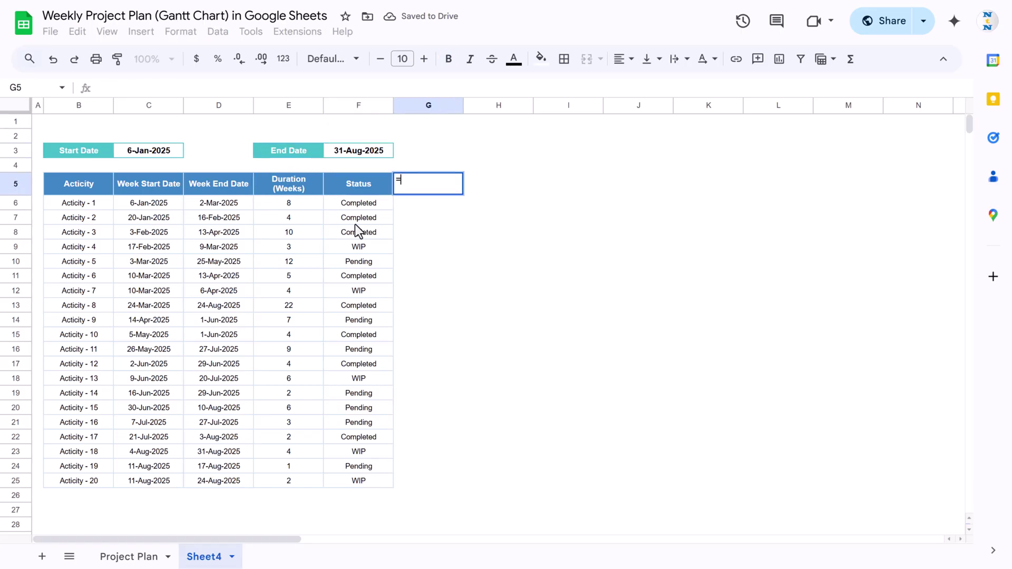
key(Left)
key(Left)
key(Up)
key(Up)
Enter =G5+7 in H5 to give the next week, 13-Jan-2025.
key(Left)
key(Left)
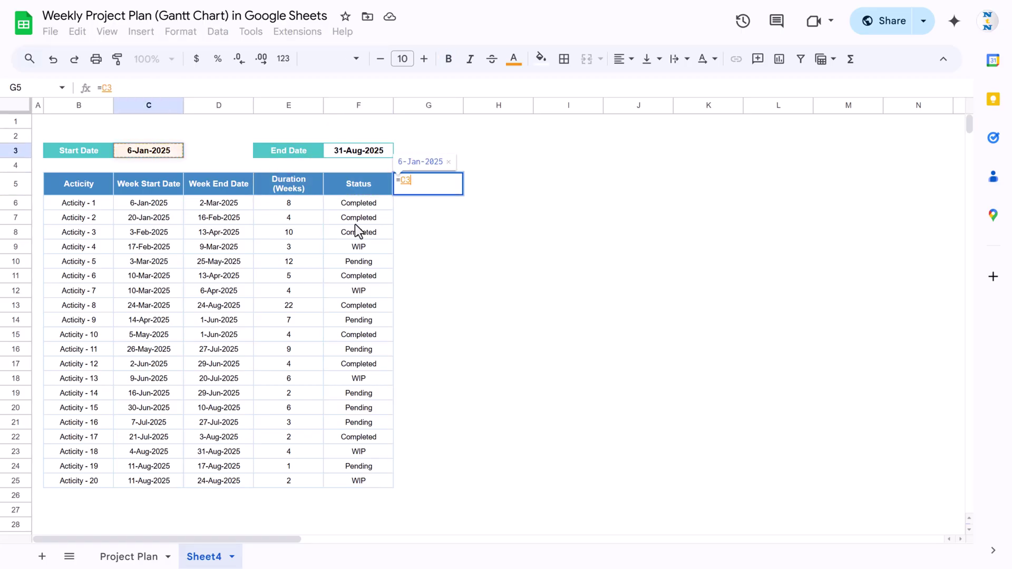
key(Return)
key(Up)
key(Right)
text(=)
key(Left)
text(+)
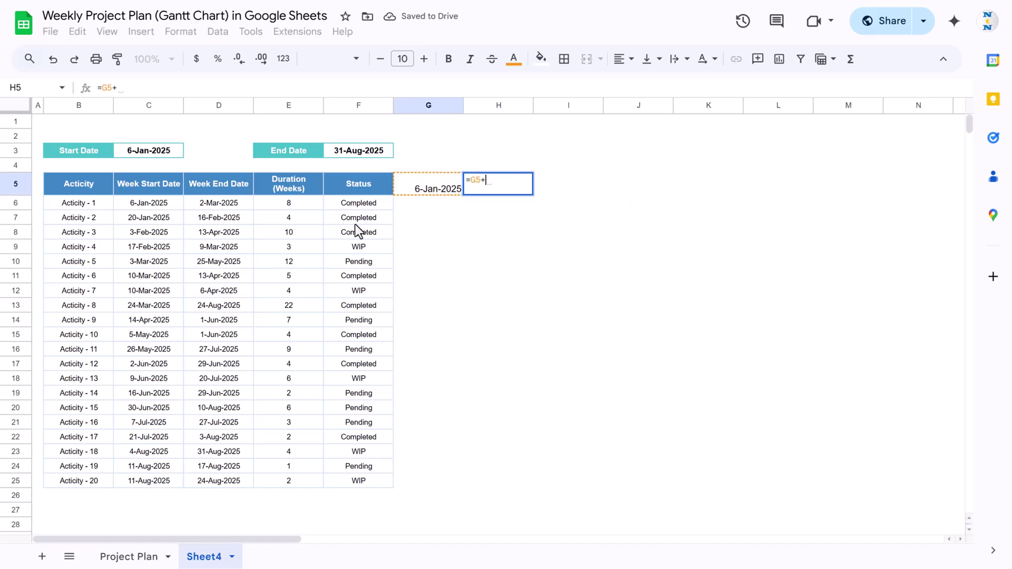
text(7)
key(Return)
key(Up)
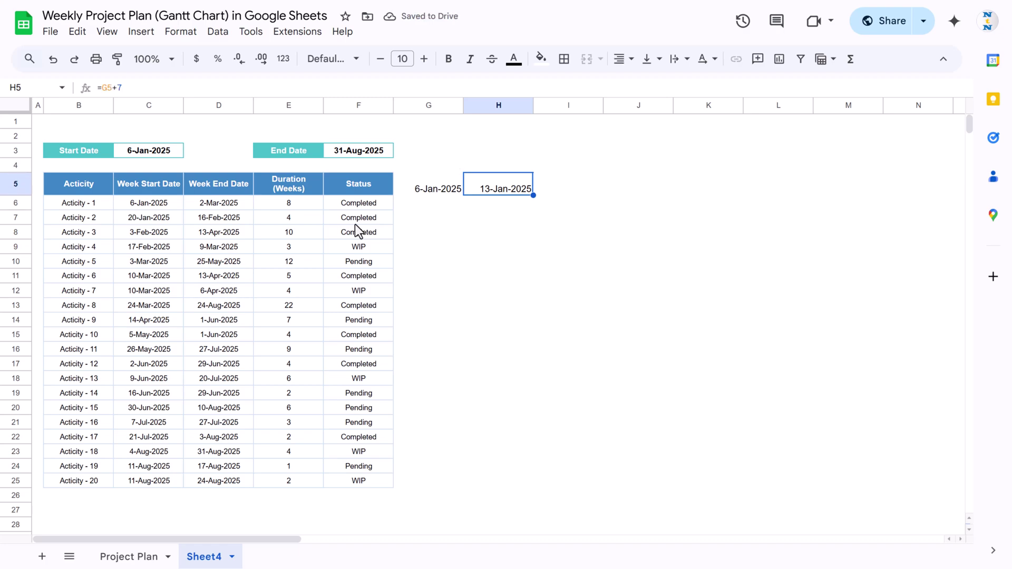
Copy the H5 weekly formula across the rest of row 5.
key(Left)
key(Right)
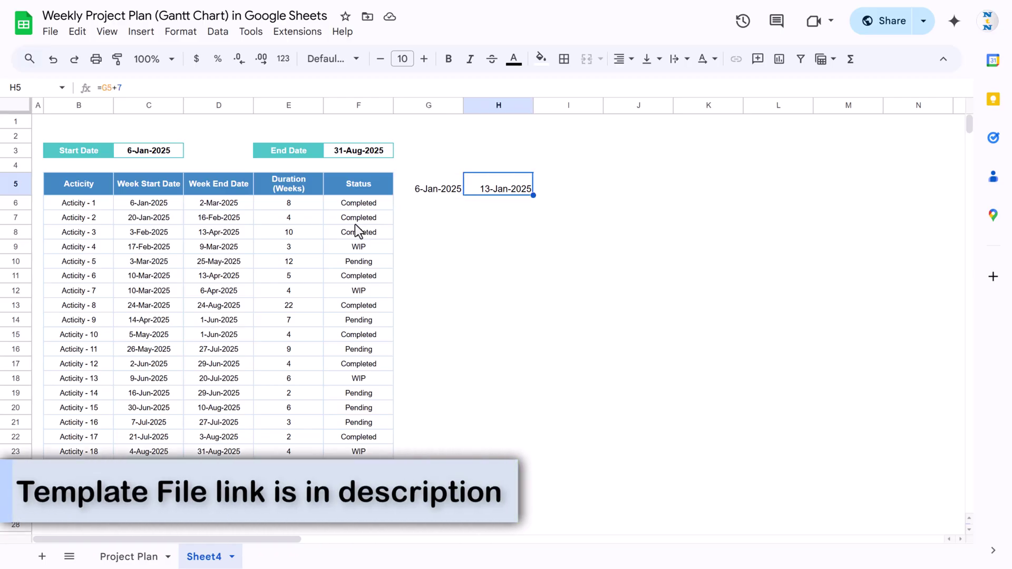
key(ctrl+c)
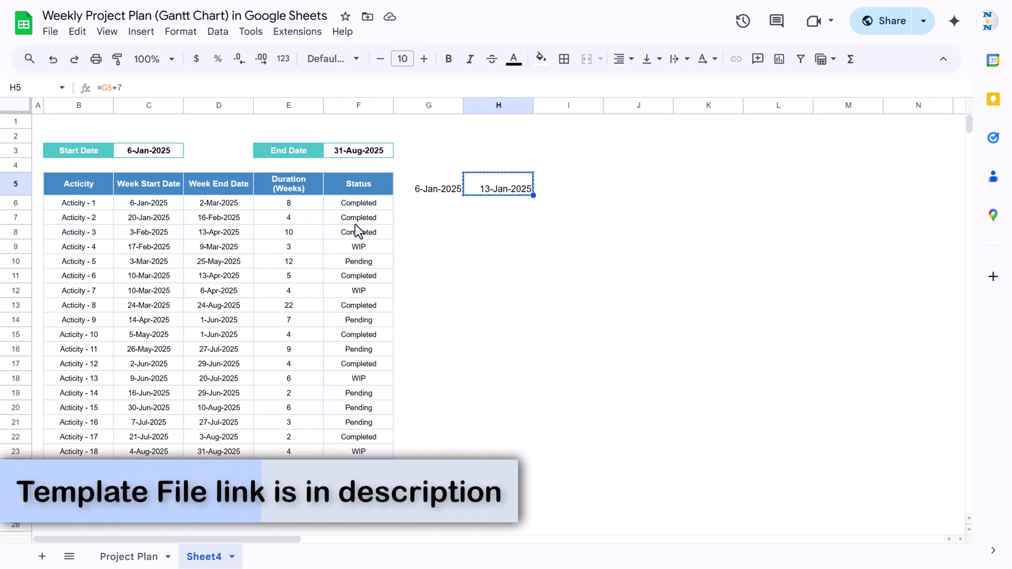
key(ctrl+shift+Right)
key(ctrl+v)
key(Left)
key(Left)
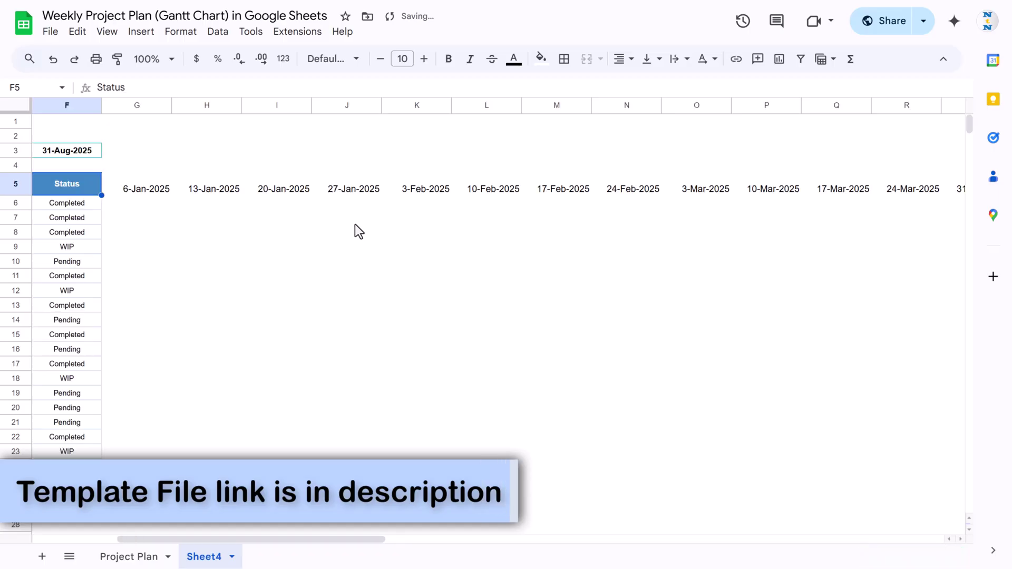
Apply the custom DD-MMM number format to the row 5 dates G5:AT5.
key(Right)
key(Right)
key(Left)
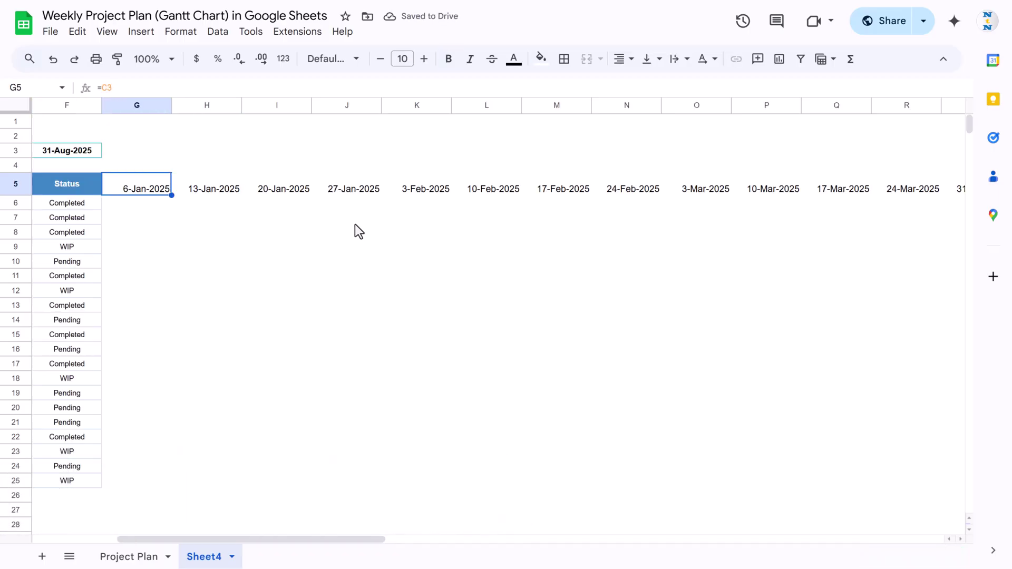
key(ctrl+shift+Right)
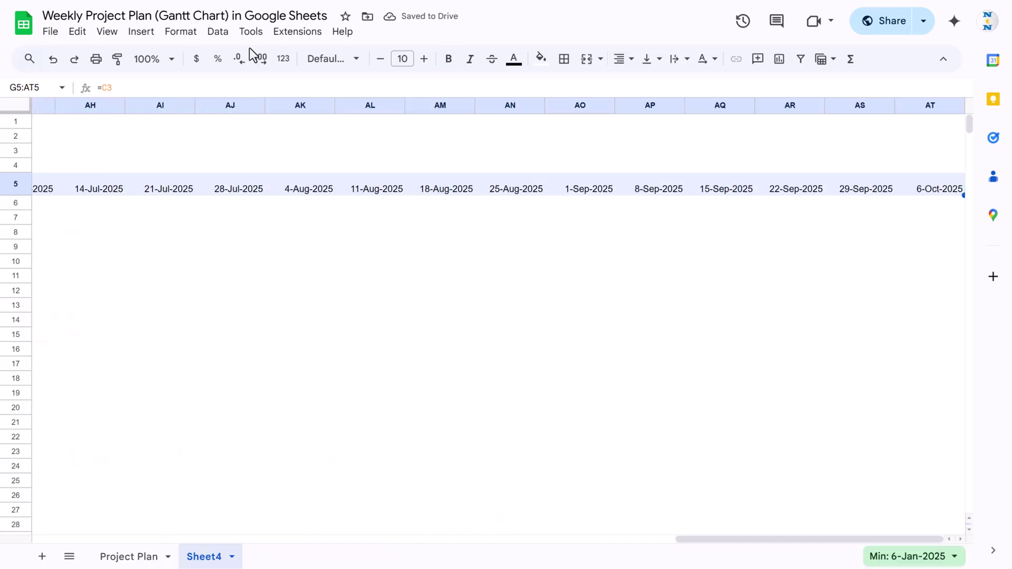
click(181, 31)
mouse_move(200, 89)
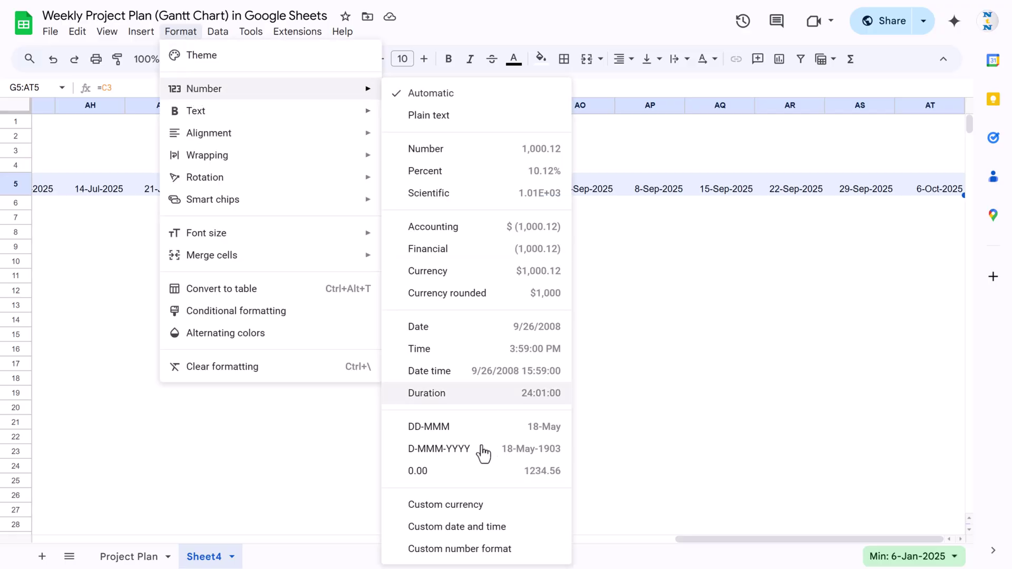
click(413, 550)
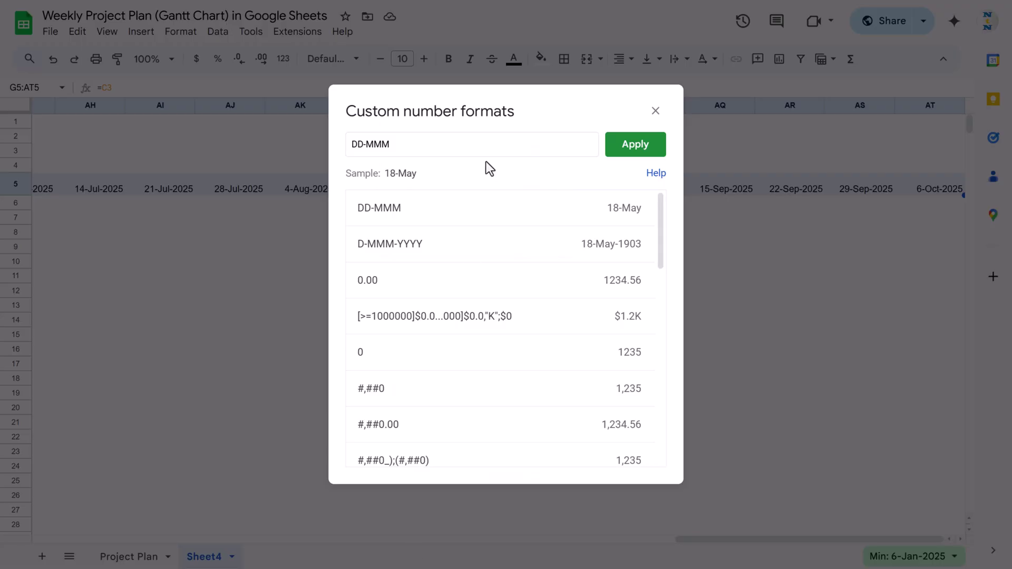
drag(353, 144, 421, 140)
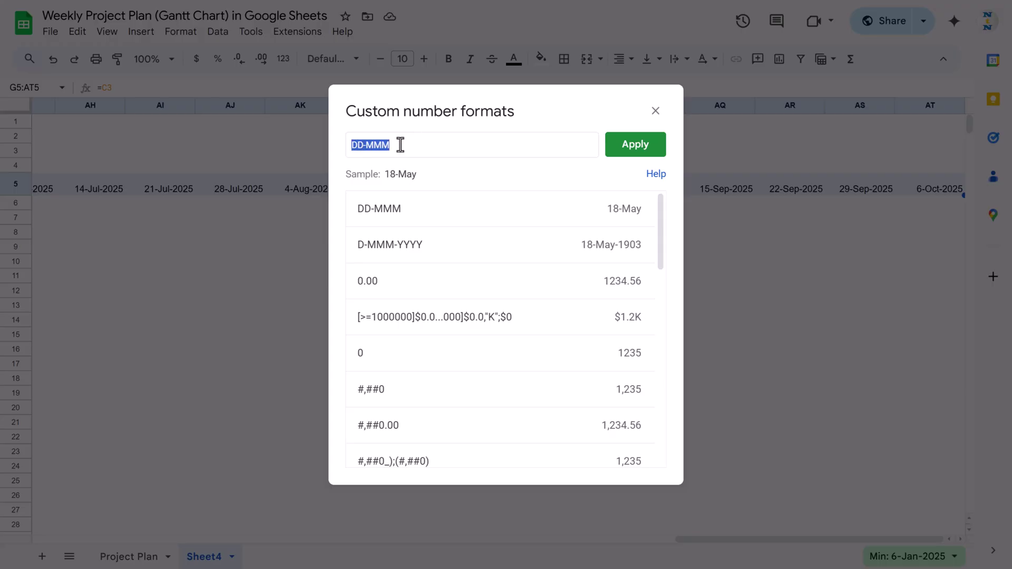
click(650, 149)
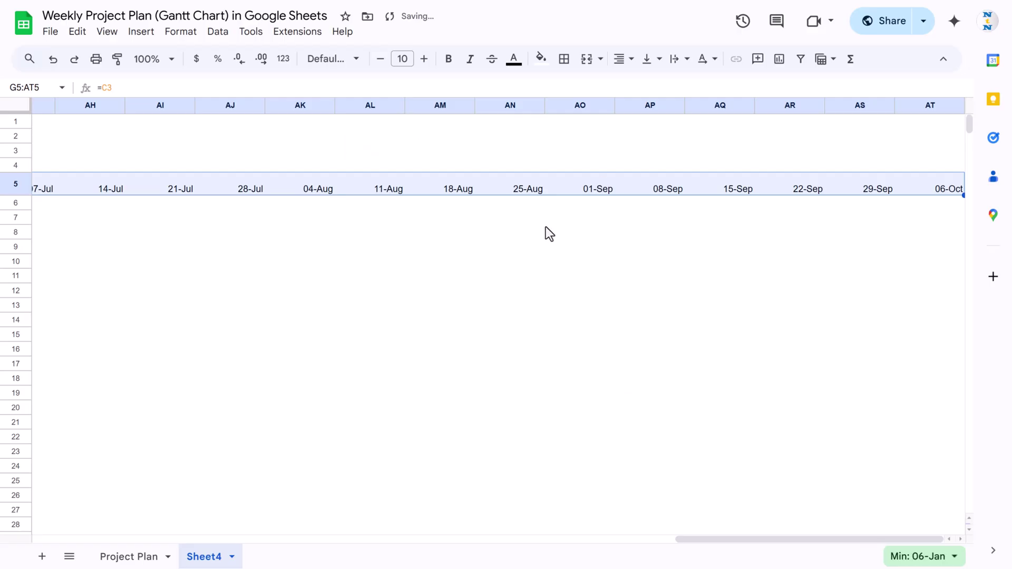
Rotate the row 5 dates up and auto-fit columns G:AT to them.
click(715, 61)
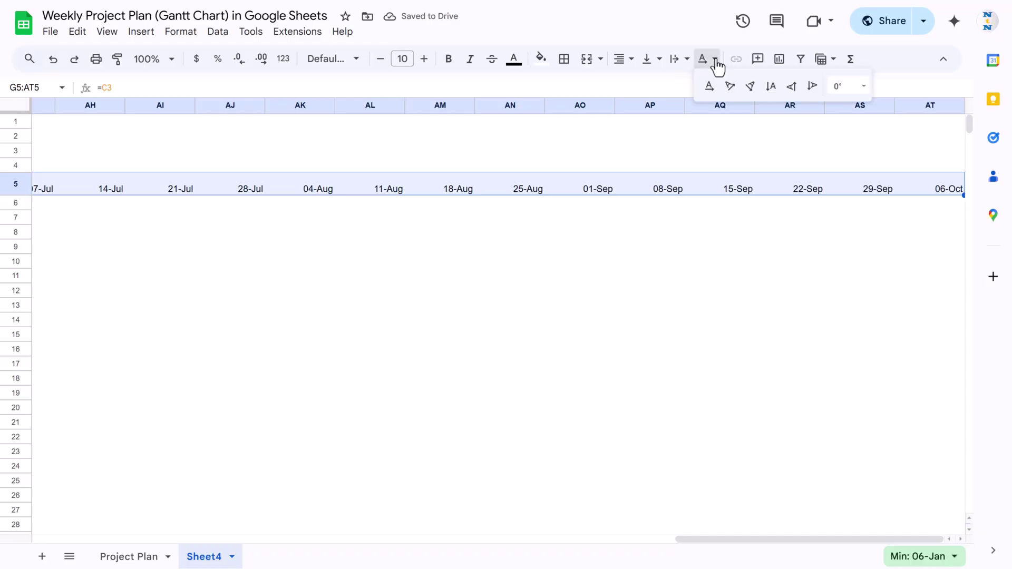
click(792, 87)
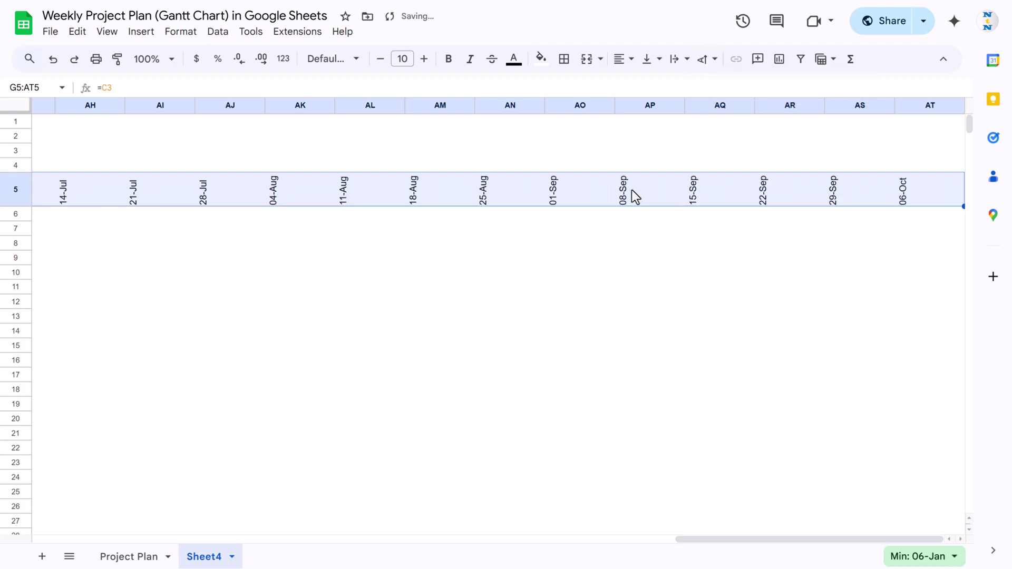
key(ctrl+space)
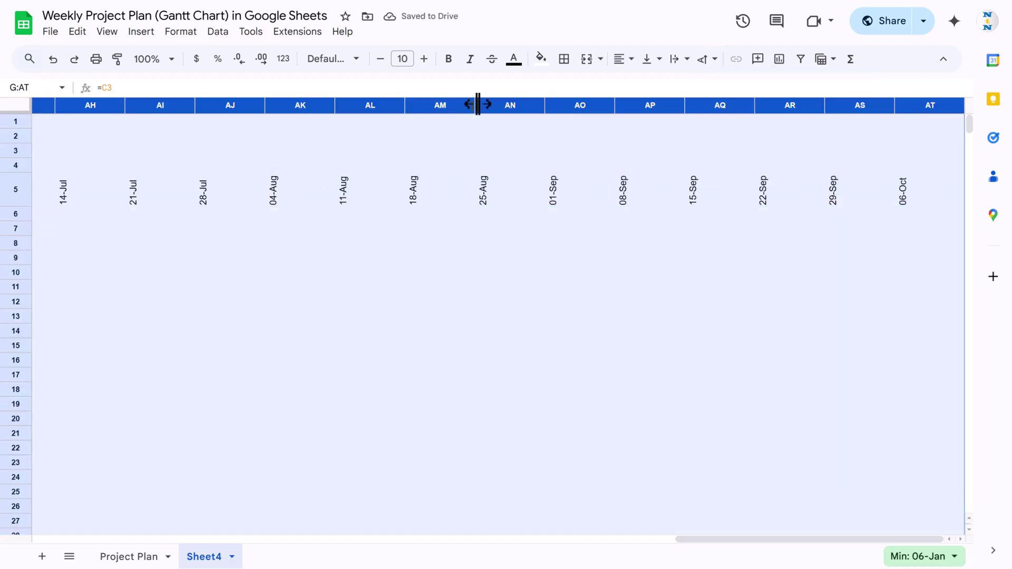
double_click(475, 105)
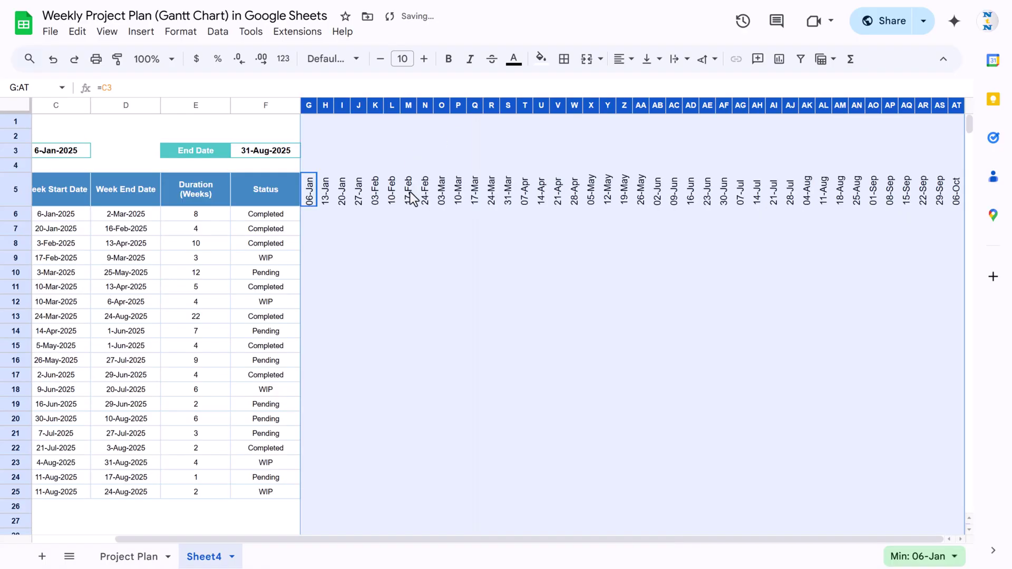
Clear the dates after 01-Sep in AP5:AT5, leaving G5:AO5 as the timeline.
click(574, 190)
key(ctrl+Left)
key(ctrl+Right)
key(Left)
key(Left)
key(Left)
key(Left)
key(Left)
key(Left)
key(Left)
key(Left)
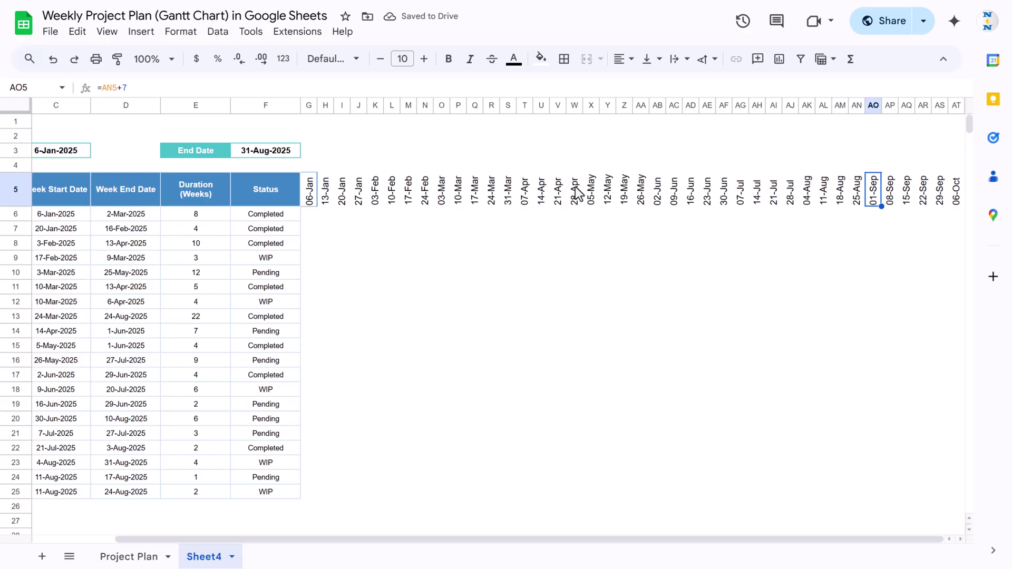
key(Left)
key(Right)
key(Right)
key(Right)
key(Right)
key(Right)
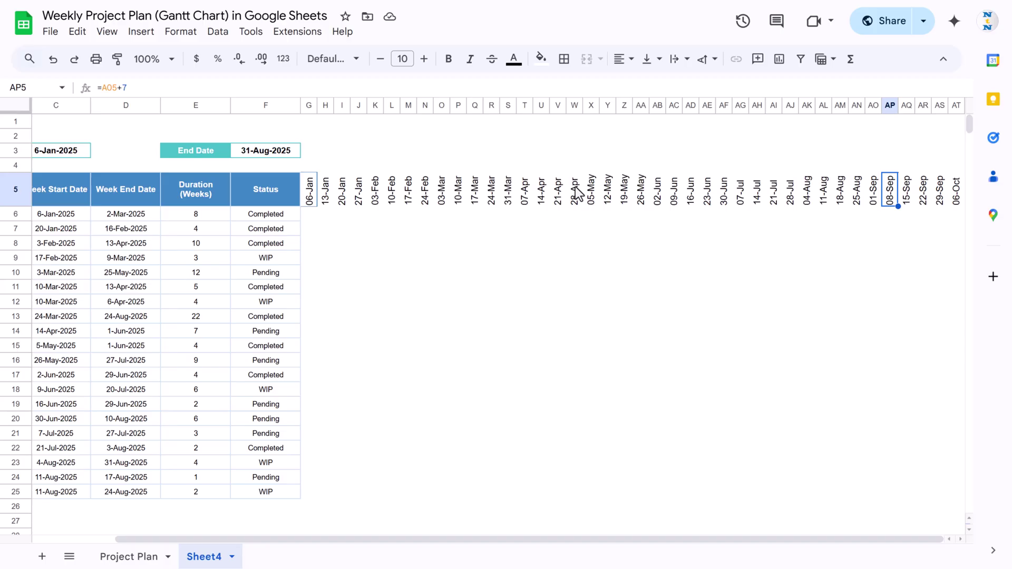
key(ctrl+shift+Right)
key(Delete)
key(Left)
key(Left)
key(Left)
key(Right)
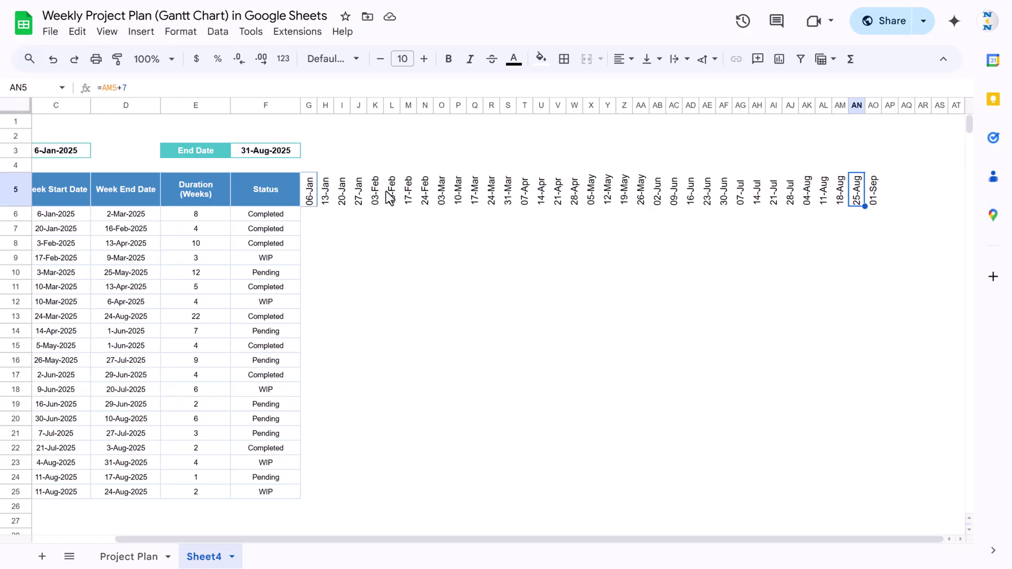
click(308, 191)
key(ctrl+shift+Right)
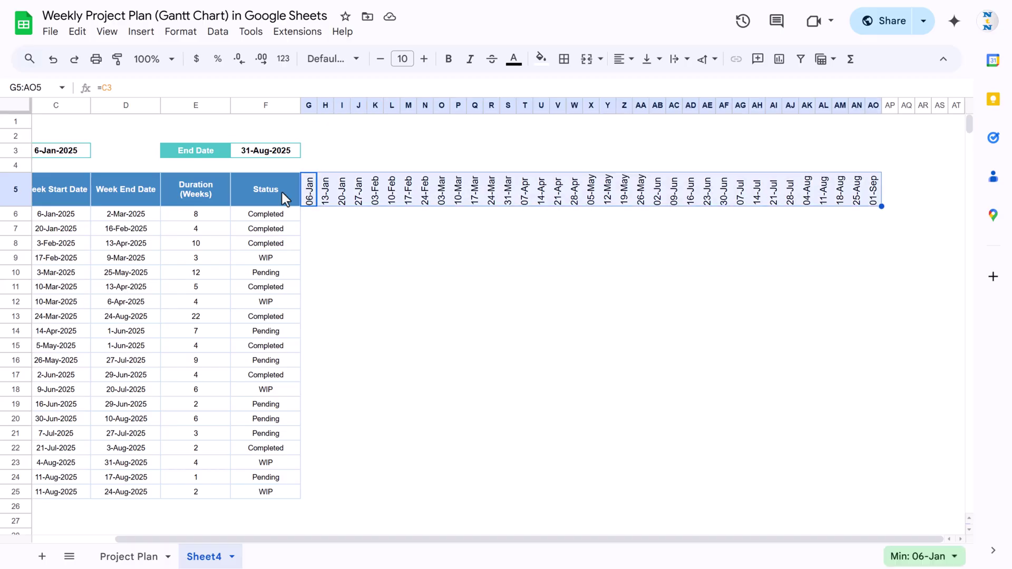
Fill the date headers G5:AO5 blue to match the Status header.
click(267, 196)
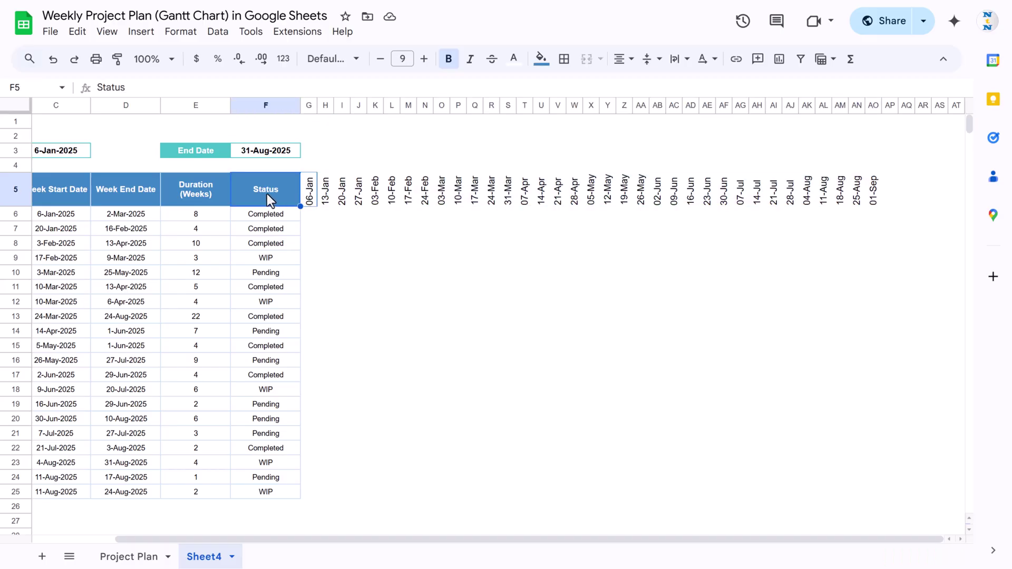
click(310, 199)
key(ctrl+shift+Right)
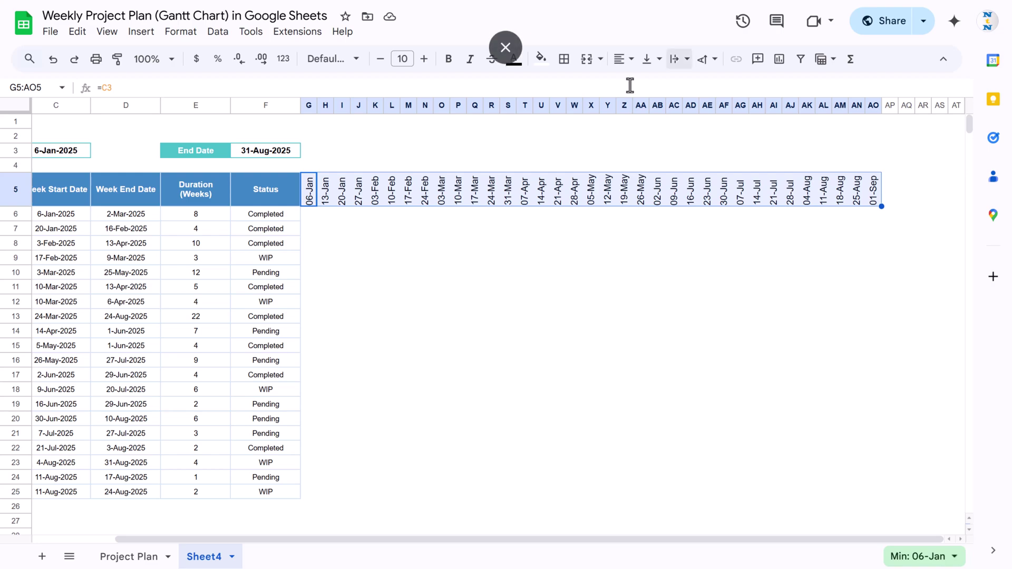
click(541, 59)
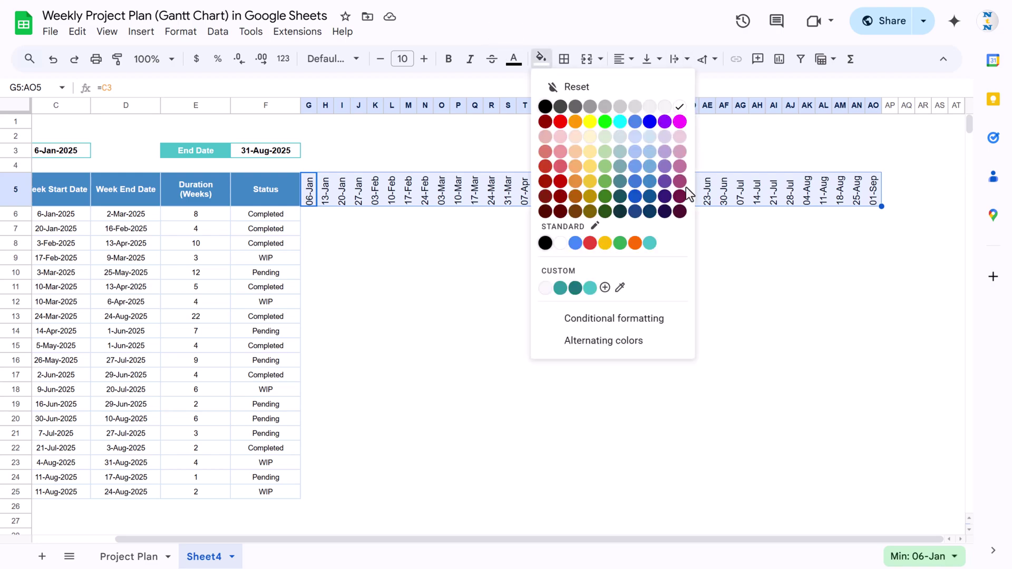
click(651, 182)
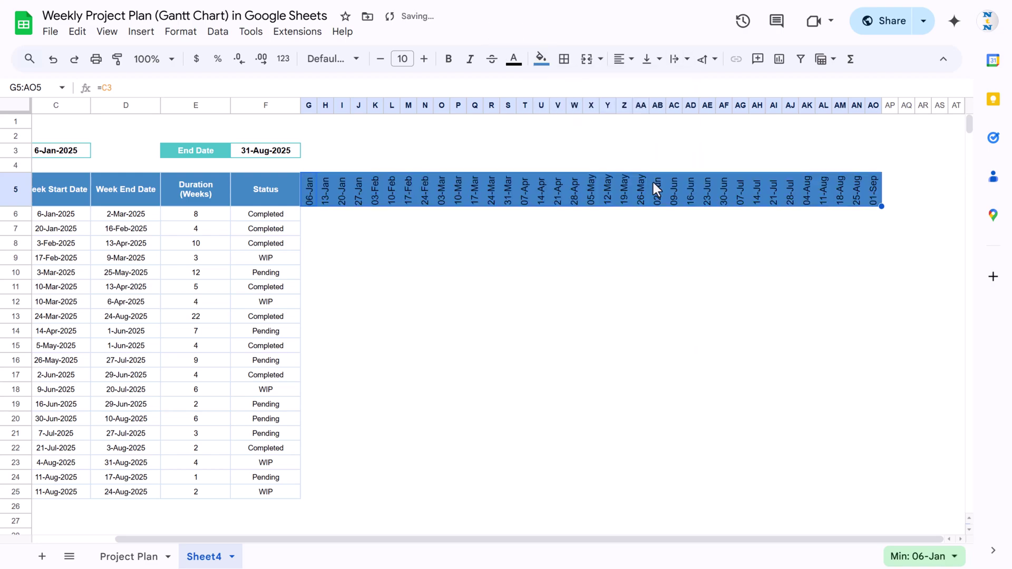
Put white borders around every date header cell.
click(567, 64)
click(697, 91)
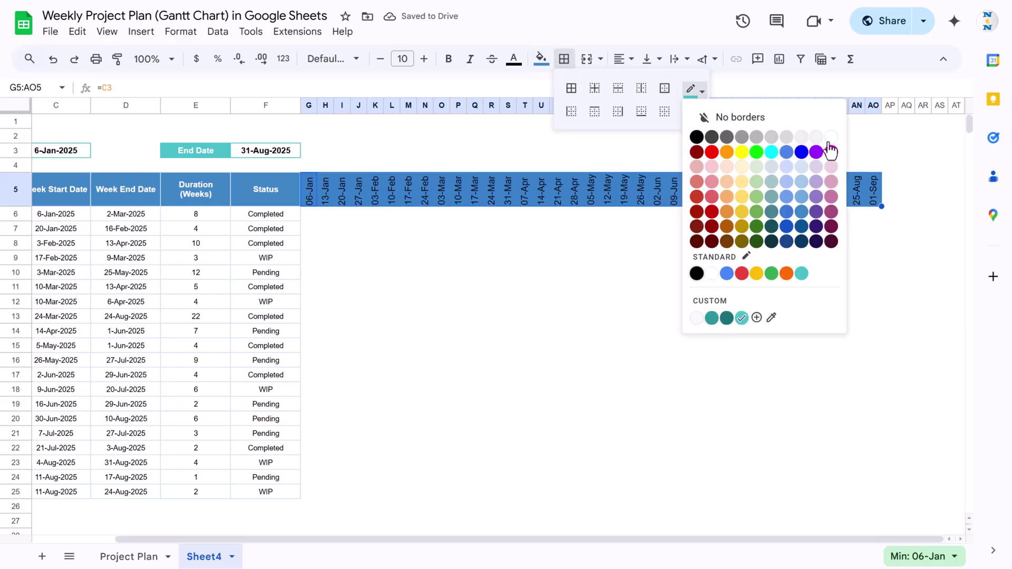
click(831, 137)
click(570, 88)
click(458, 228)
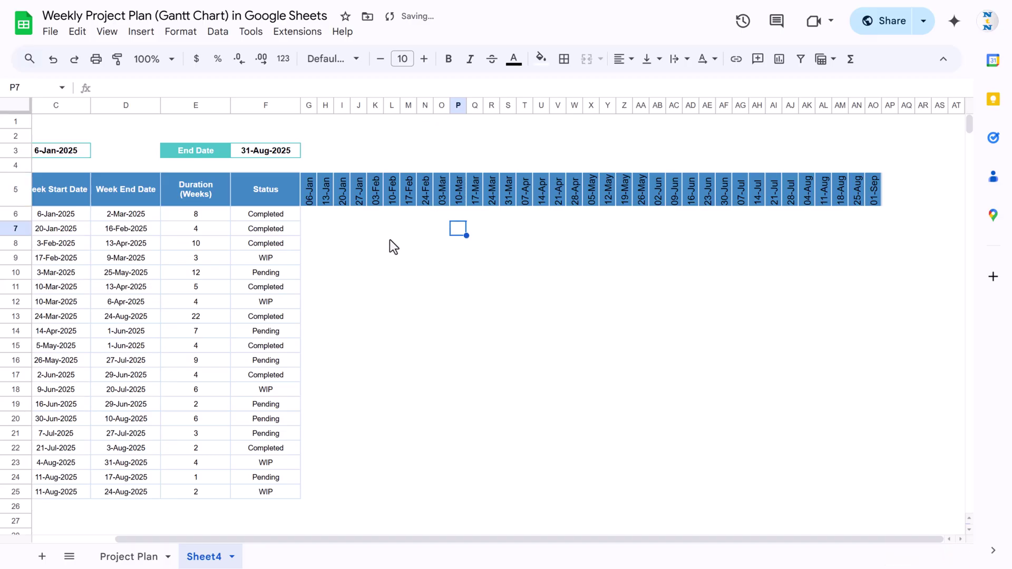
Make the date header text white.
click(314, 196)
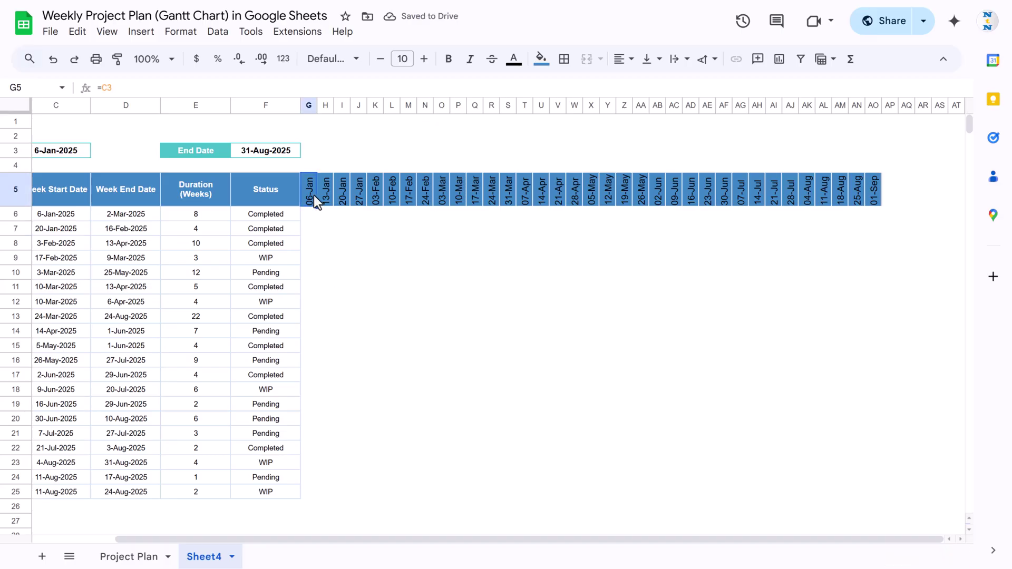
key(ctrl+shift+Right)
click(517, 63)
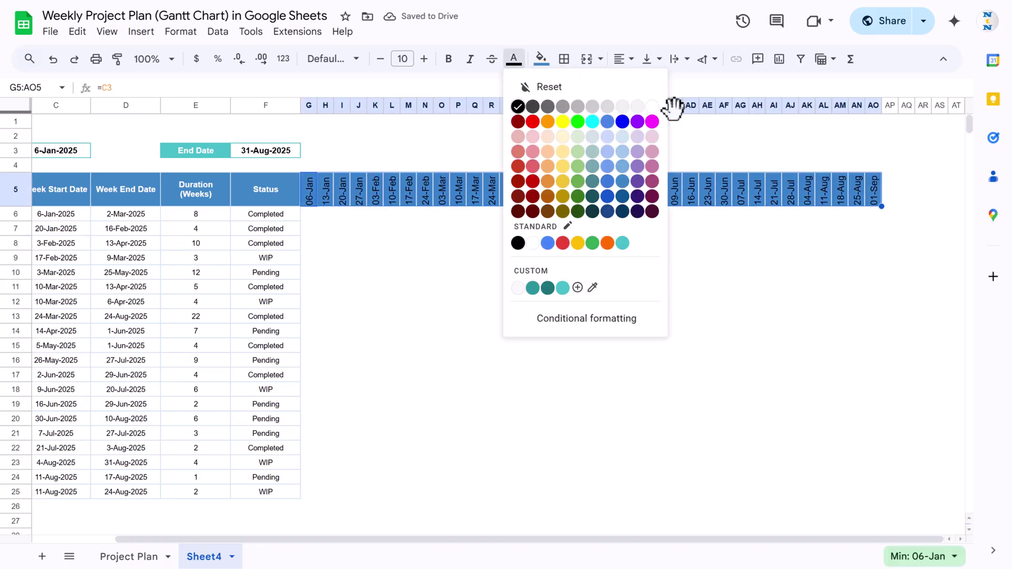
click(651, 107)
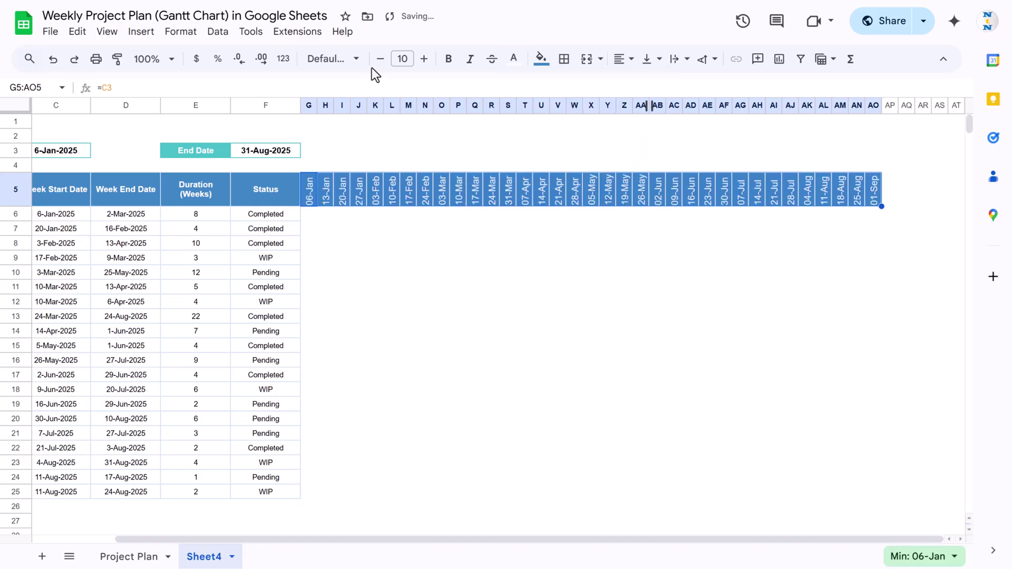
click(377, 227)
key(ctrl+z)
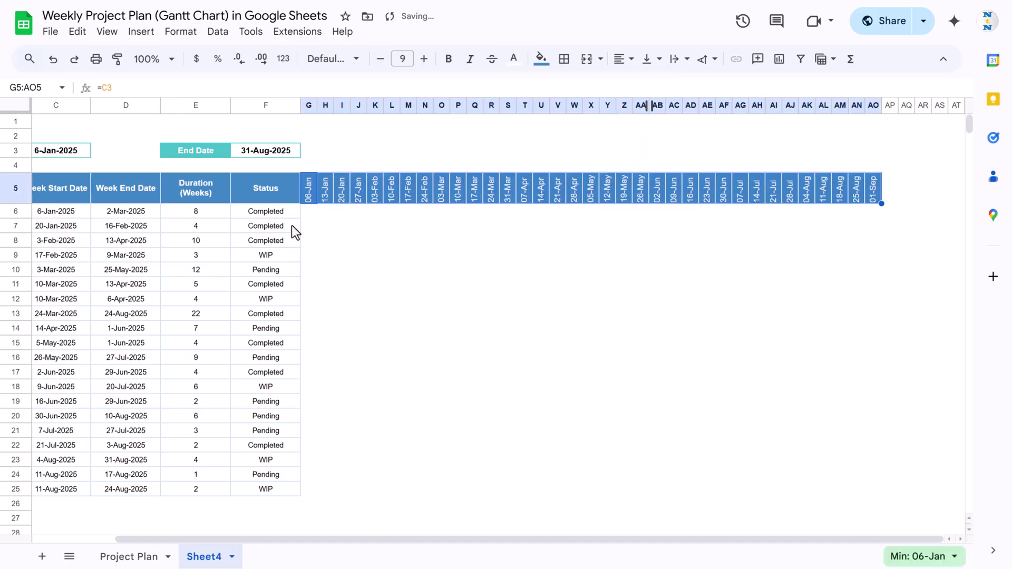
key(ctrl+z)
key(ctrl+a)
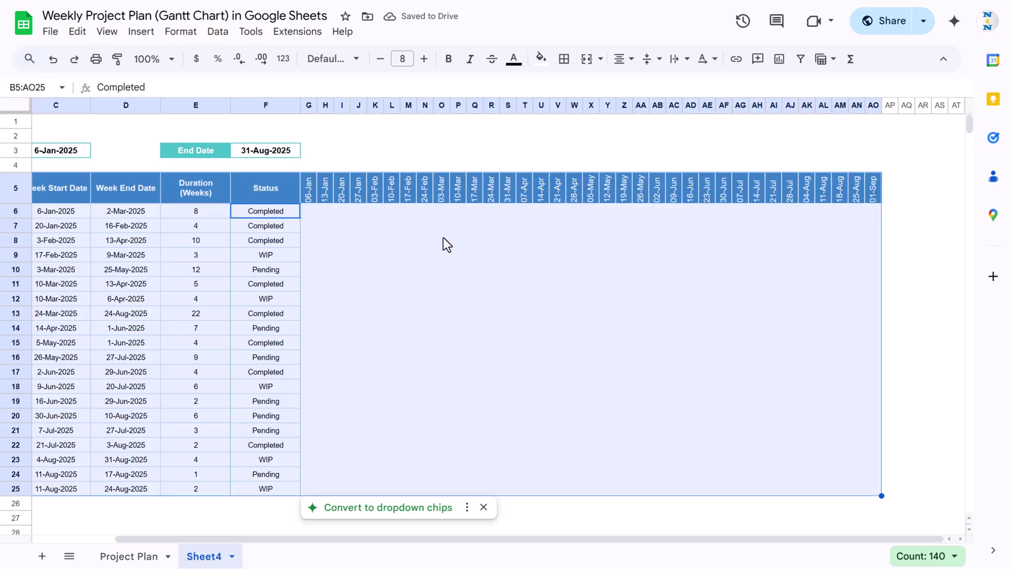
Select the timeline grid G6:AO25.
click(375, 240)
click(306, 213)
key(Left)
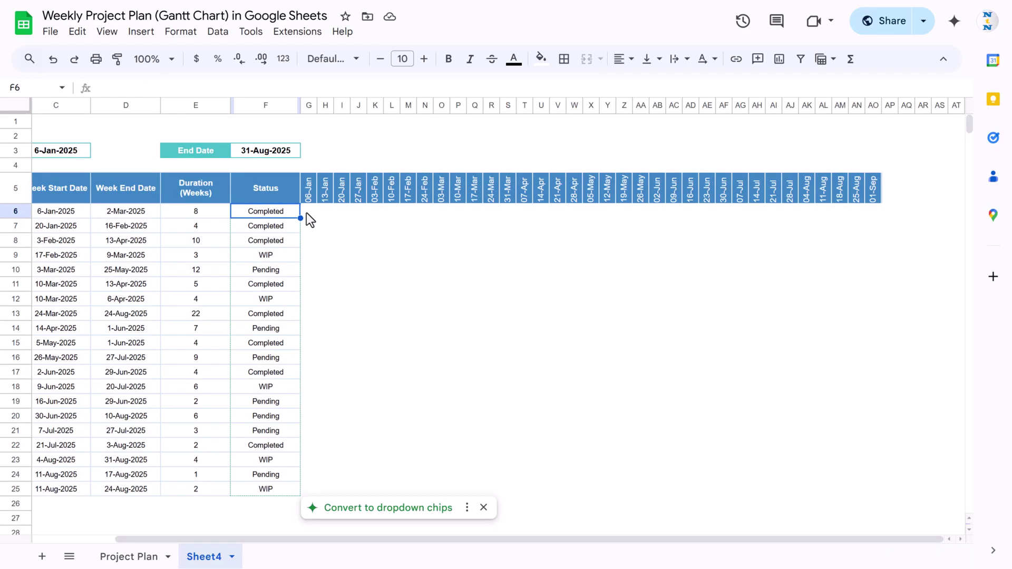
key(ctrl+Down)
key(Right)
key(ctrl+shift+Up)
key(shift+Down)
key(shift+Right)
key(shift+Right)
key(shift+Right)
key(shift+Right)
key(shift+Right)
key(shift+Right)
key(shift+Right)
key(shift+Right)
key(shift+Right)
key(shift+Right)
key(shift+Right)
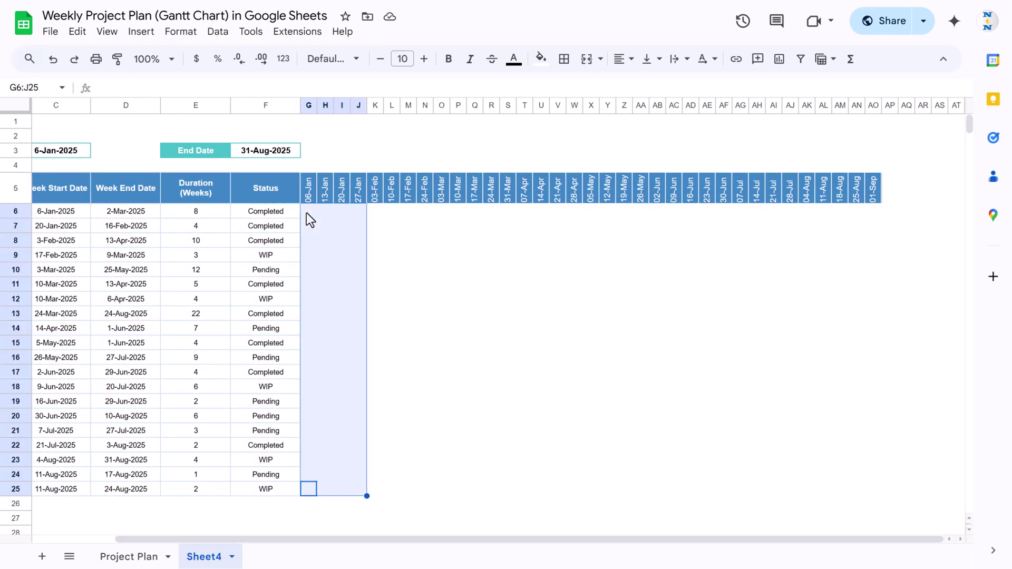
key(shift+Right)
key(shift+Right)
key(shift+Right)
key(shift+Right)
key(shift+Right)
key(shift+Right)
key(shift+Right)
key(shift+Right)
key(shift+Right)
key(shift+Right)
key(shift+Right)
key(shift+Right)
key(shift+Right)
key(shift+Right)
key(shift+Right)
key(shift+Right)
key(shift+Right)
key(shift+Right)
key(shift+Right)
key(shift+Right)
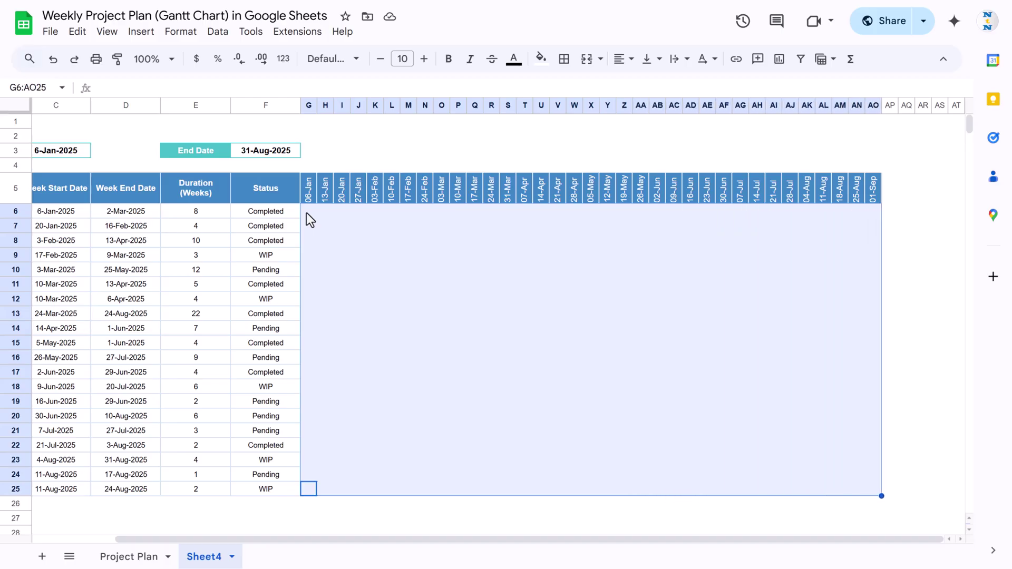
Set the border colour to a custom near-white, #fbf8f8.
click(565, 60)
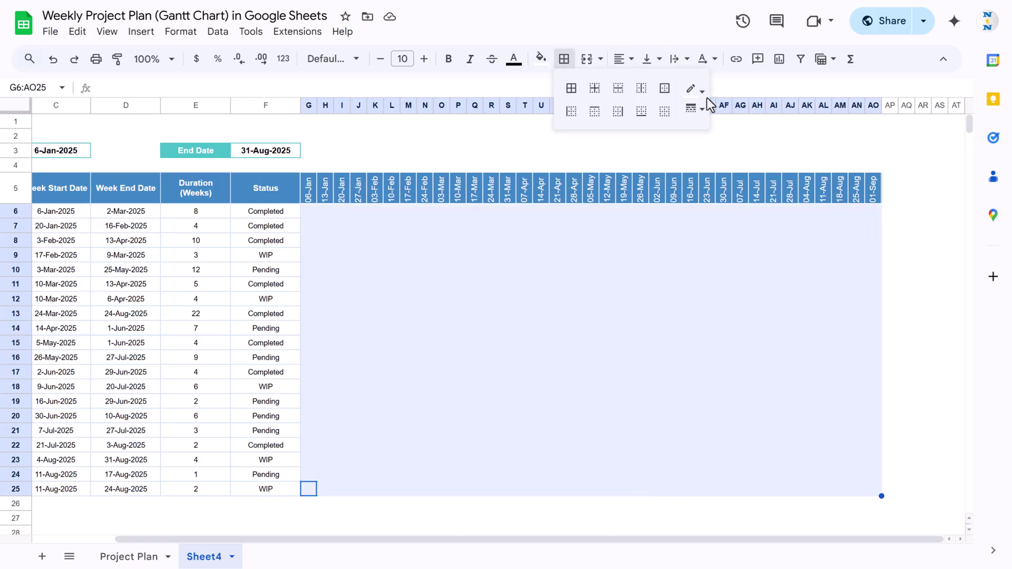
click(701, 90)
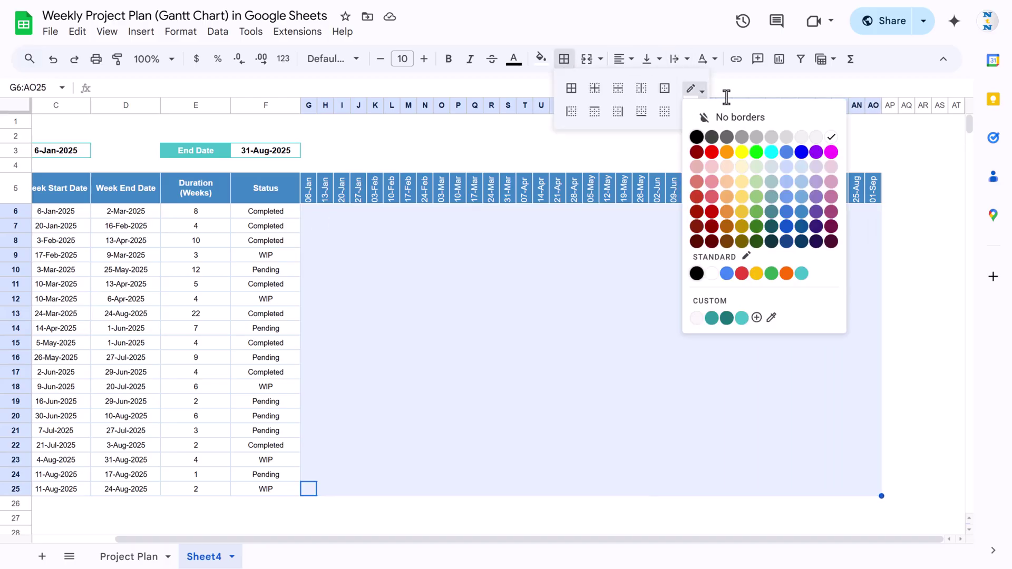
click(816, 138)
click(698, 90)
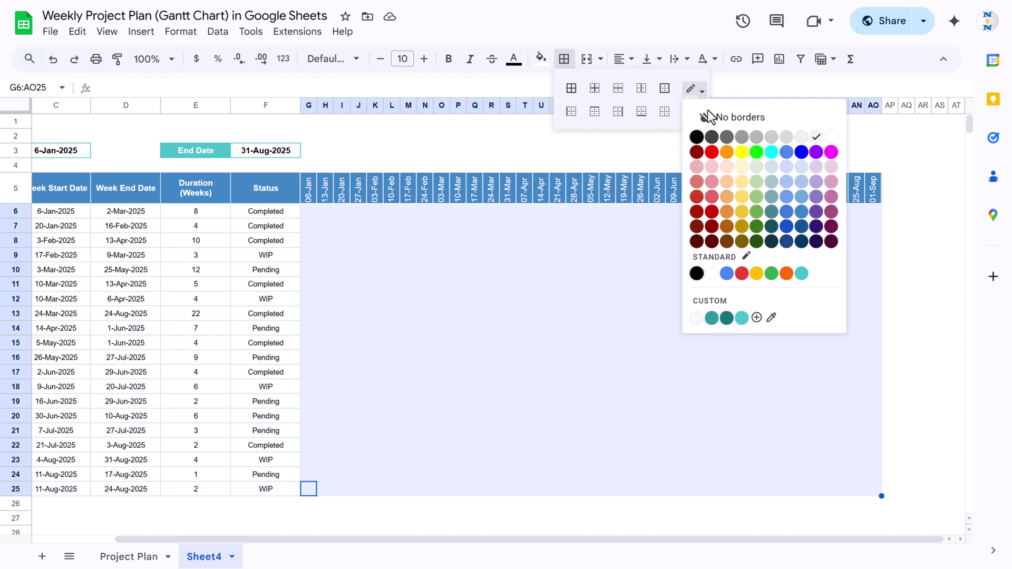
click(770, 318)
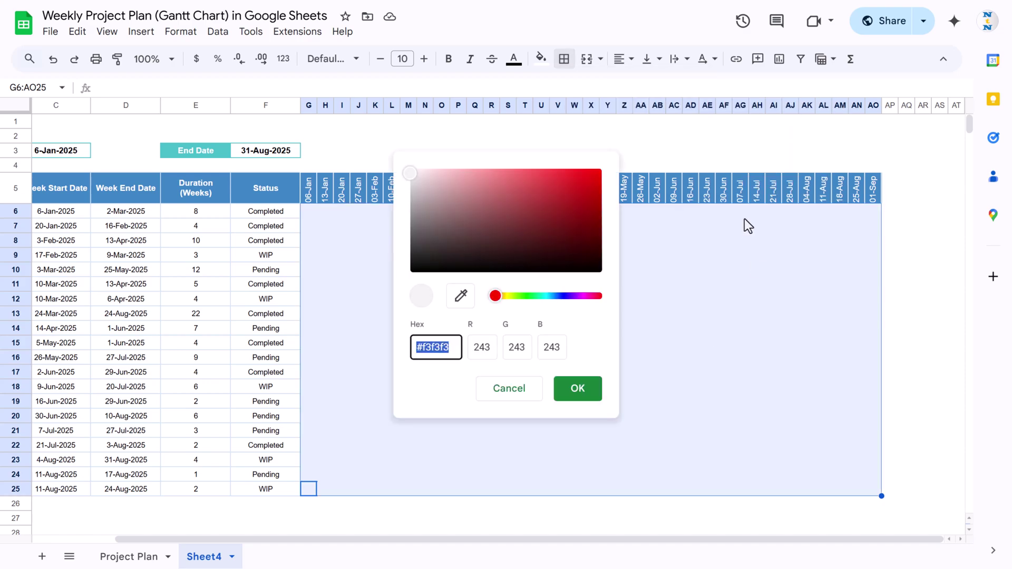
drag(411, 174, 417, 178)
click(600, 403)
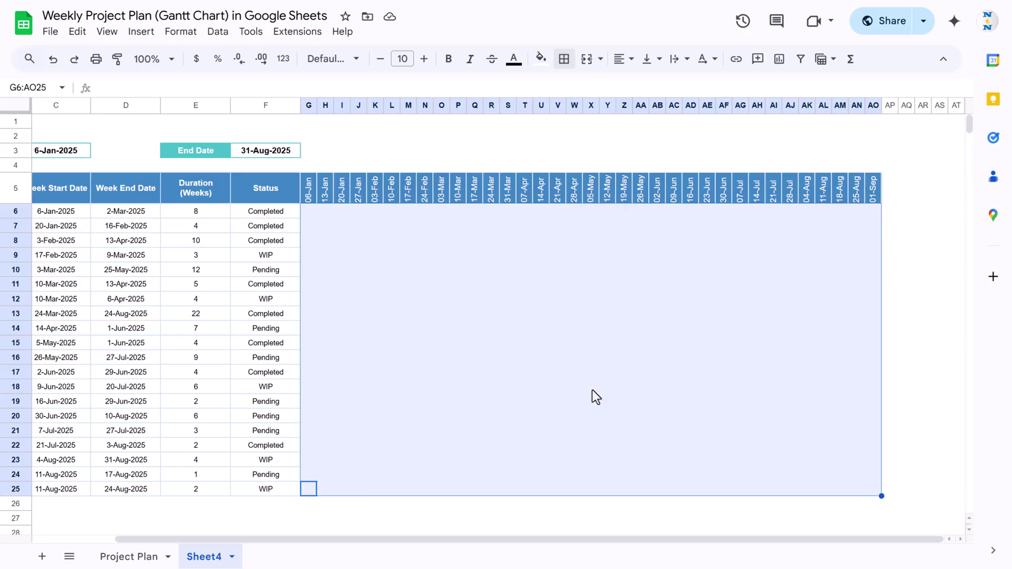
Apply all borders and inner borders to the grid in that faint colour.
click(564, 58)
click(571, 88)
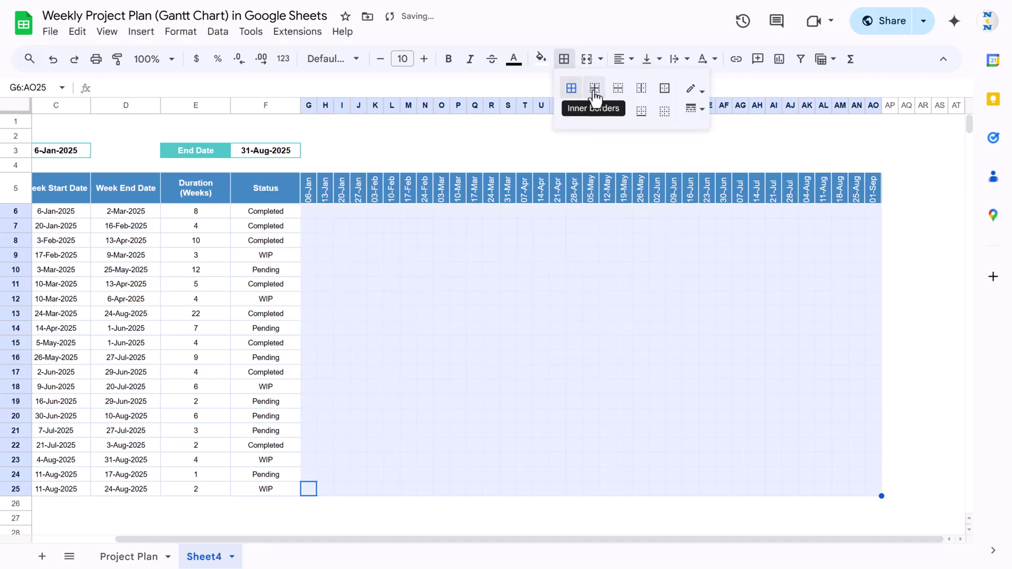
click(595, 88)
click(359, 255)
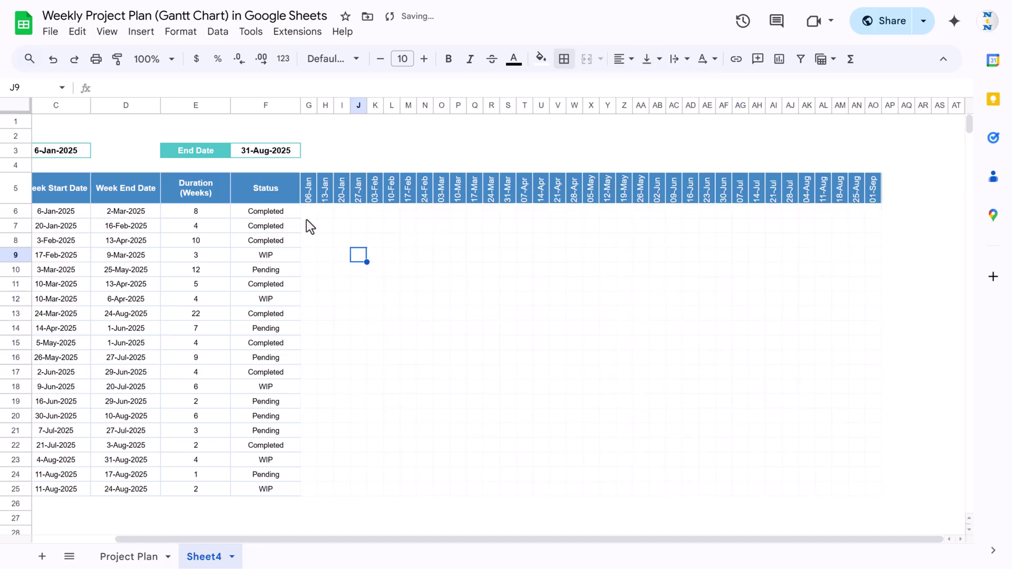
click(325, 211)
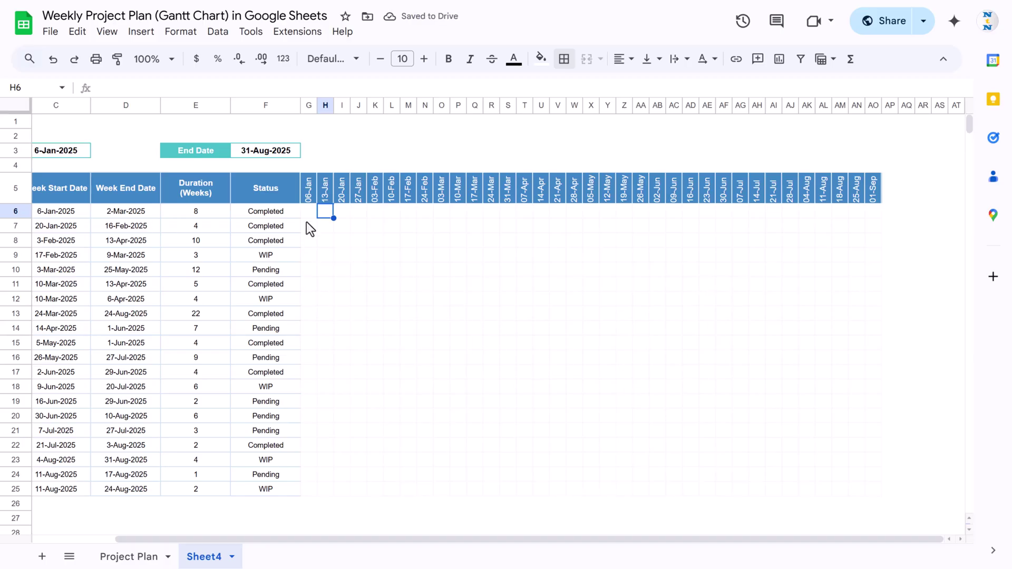
key(Left)
key(Left)
key(ctrl+shift+Down)
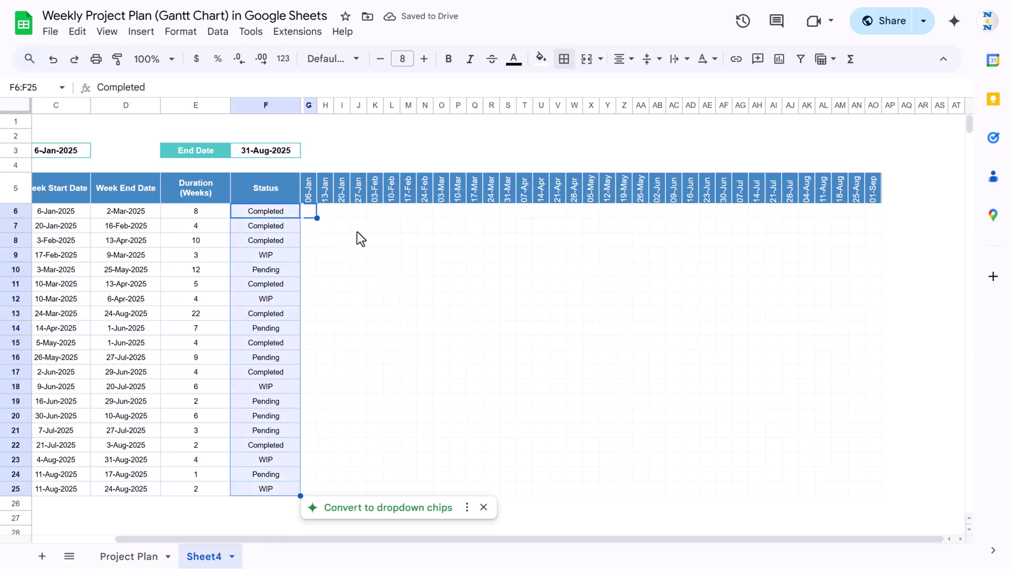
Make F6:F25 dropdown chips coloured Completed green, Pending peach, WIP yellow.
right_click(264, 238)
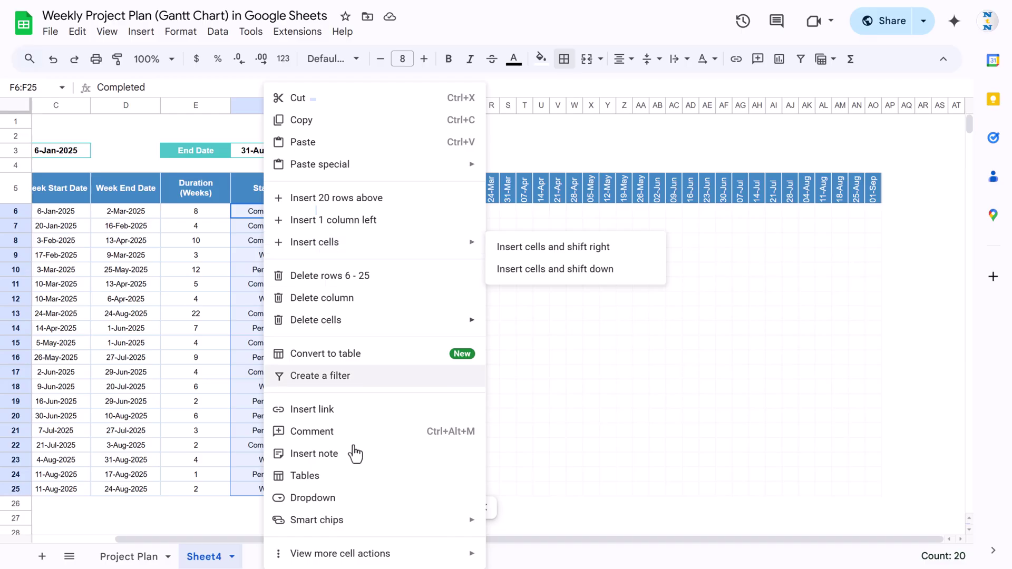
click(313, 497)
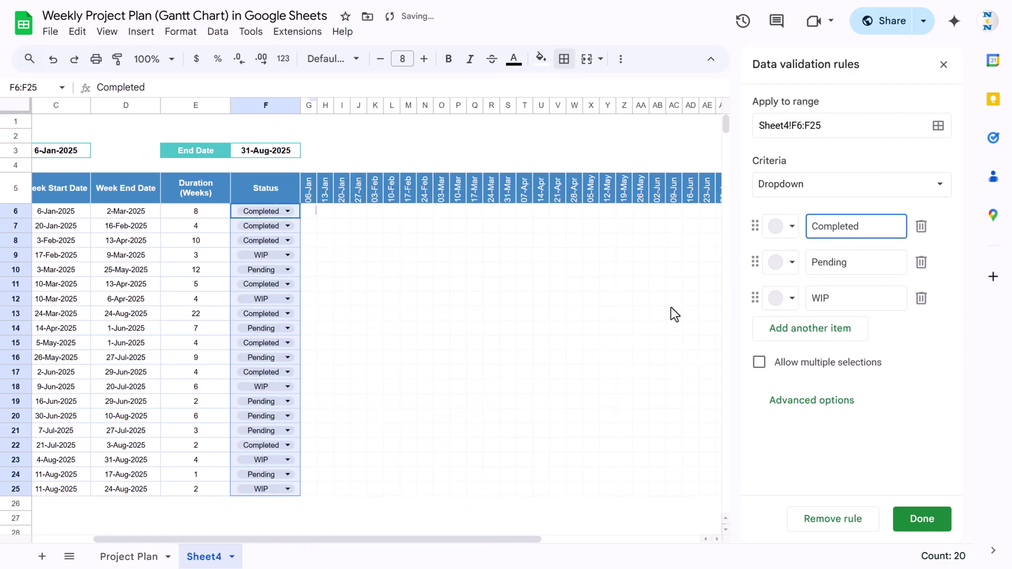
click(791, 230)
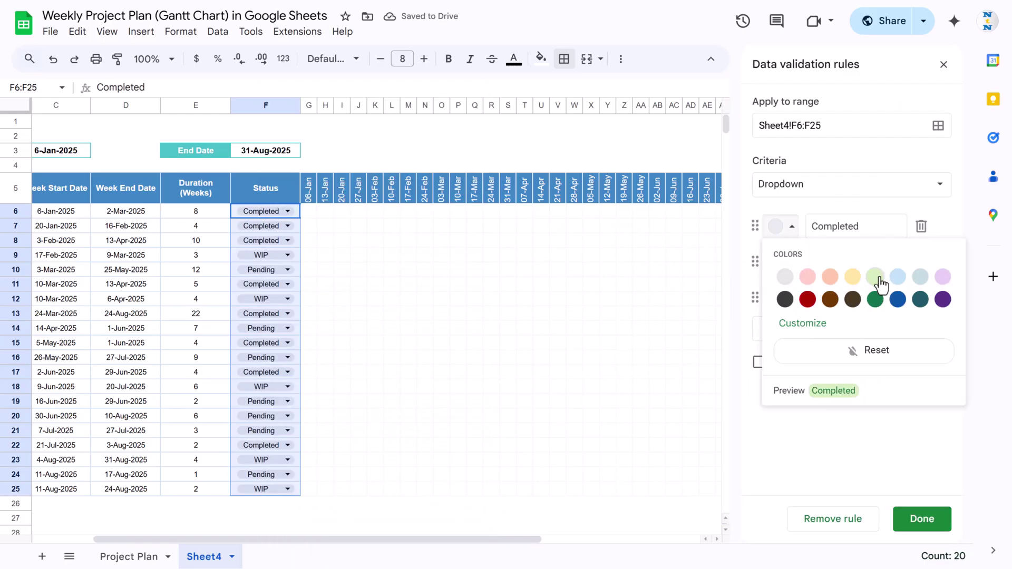
click(876, 278)
click(785, 262)
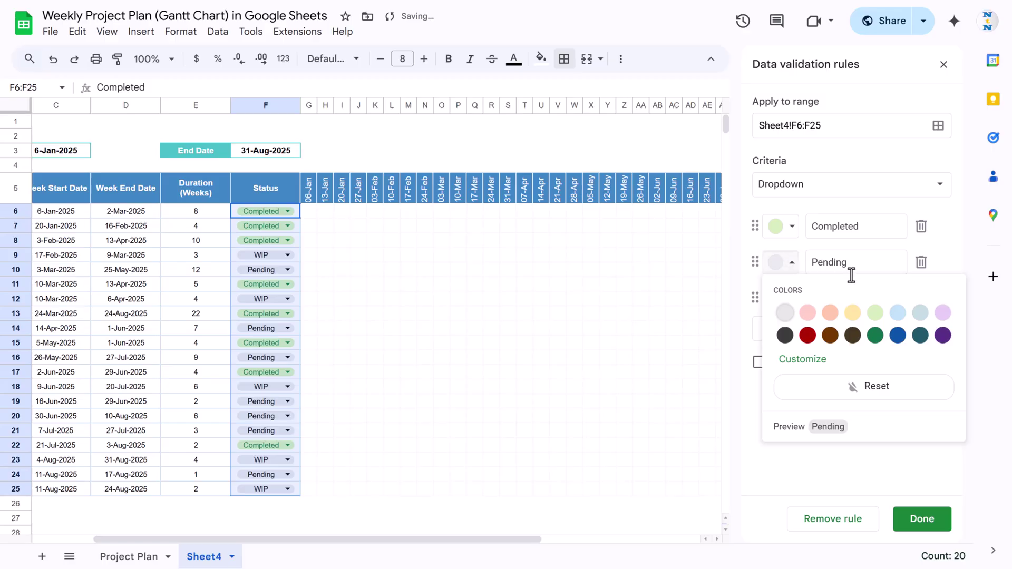
click(831, 315)
click(790, 299)
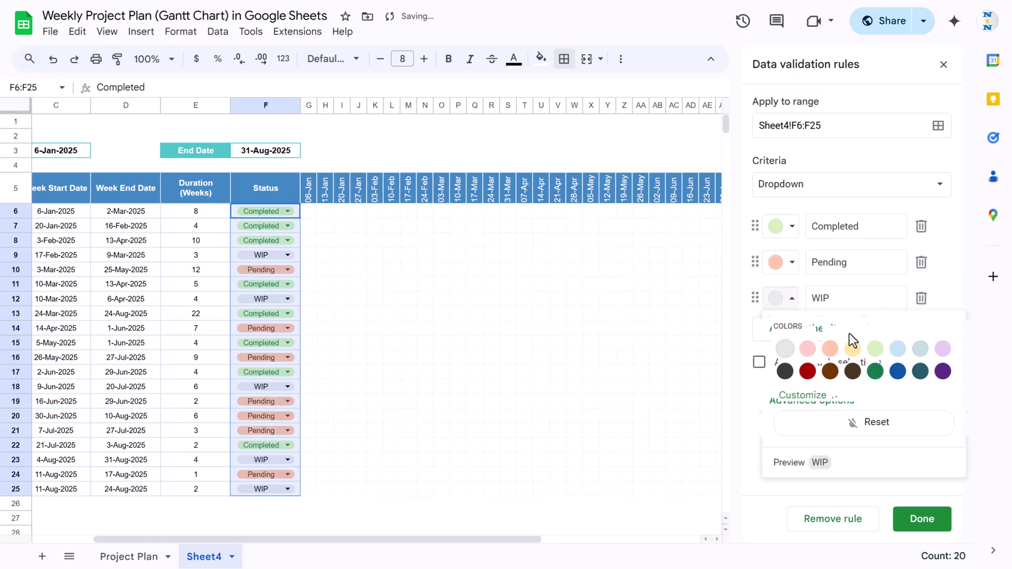
click(852, 350)
Save the Status dropdown rule and return to the start of the table.
click(928, 514)
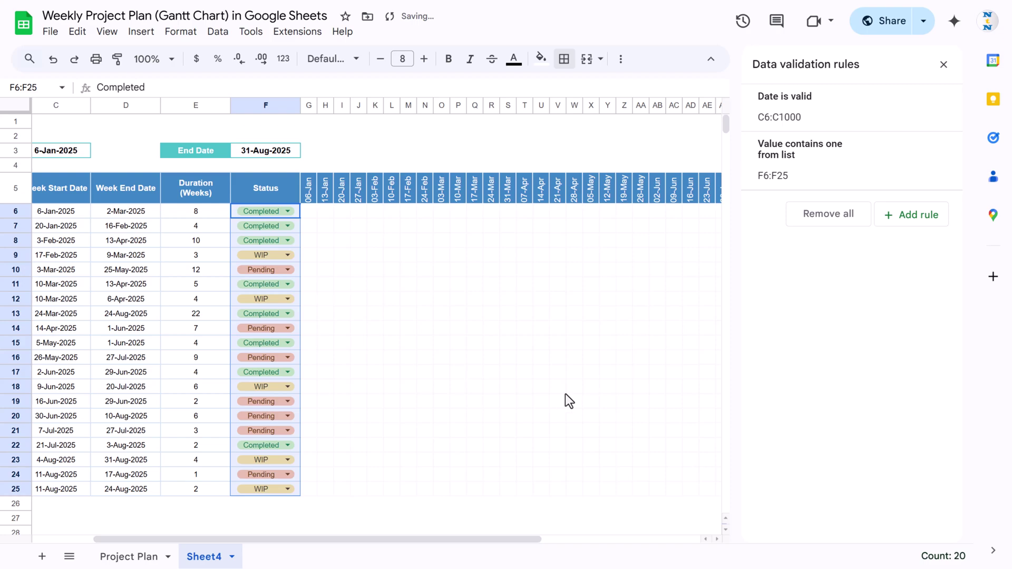
click(943, 66)
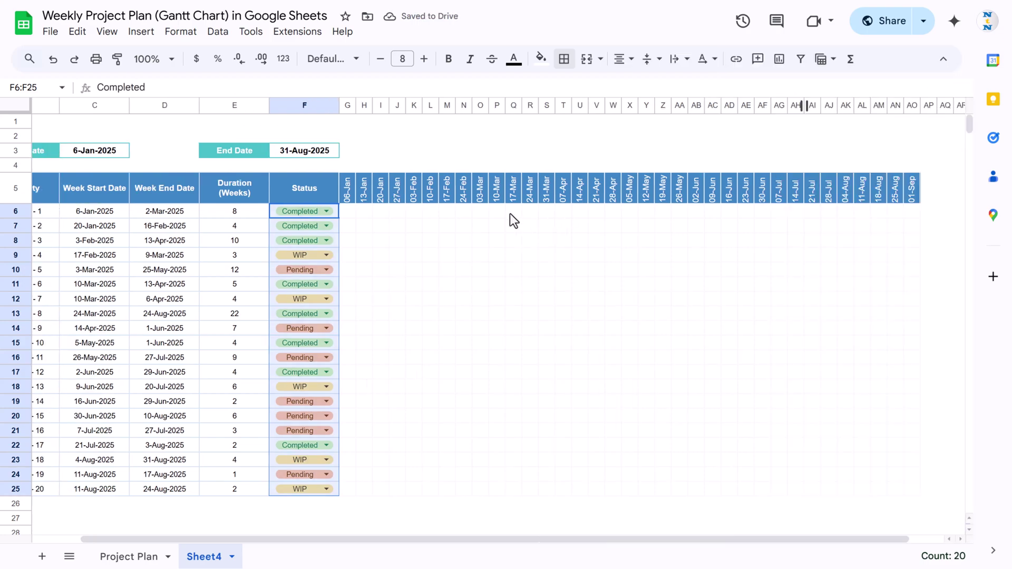
click(430, 269)
key(ctrl+Left)
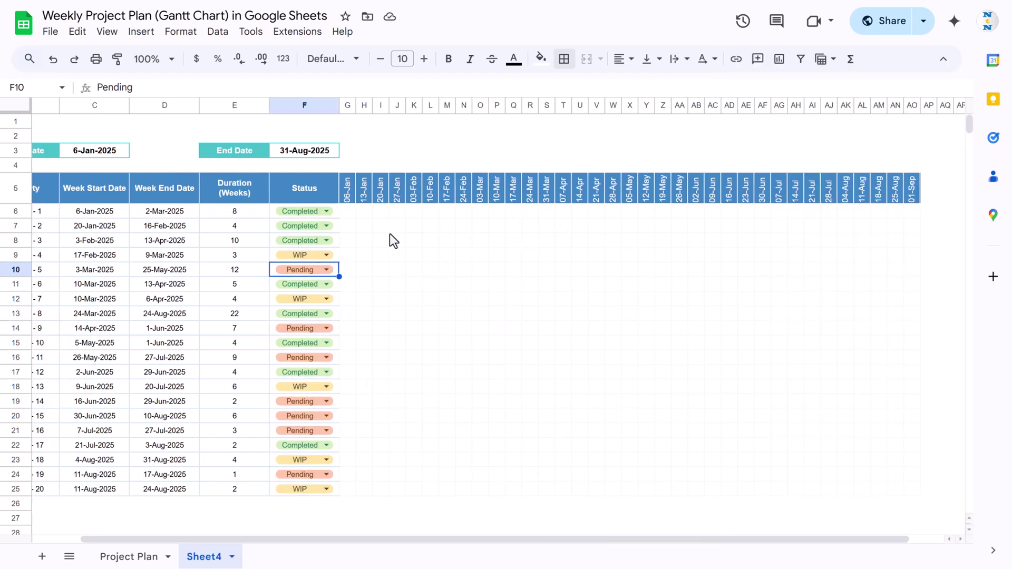
key(ctrl+Left)
Merge A1:AO1 into one title cell and make row 1 taller.
click(393, 213)
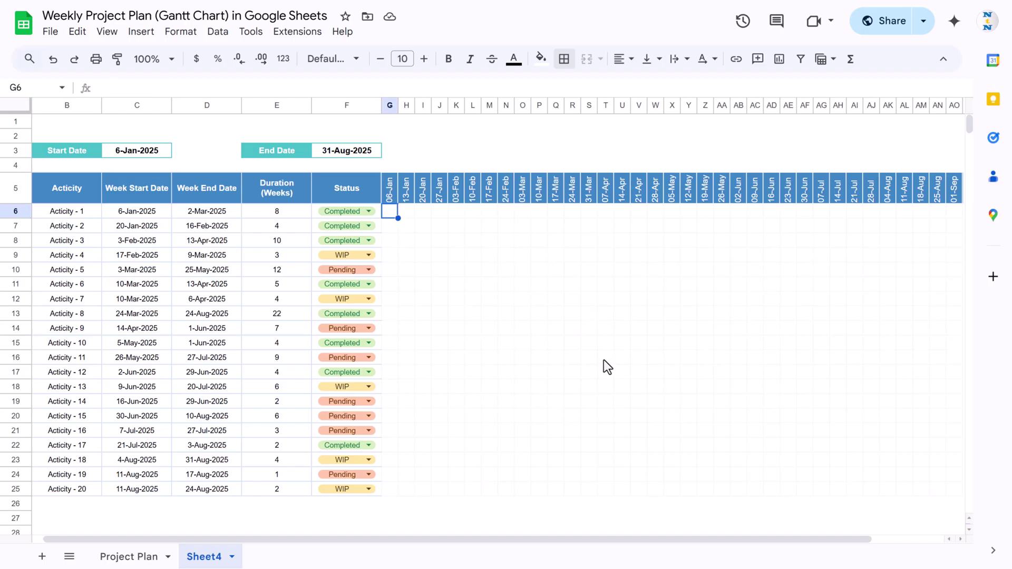
click(62, 121)
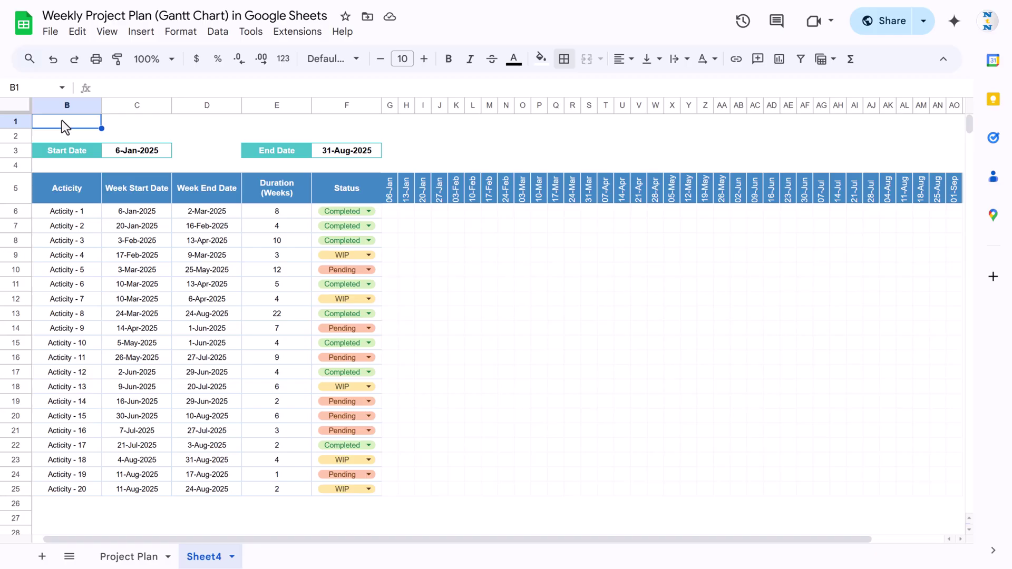
key(Left)
key(shift+Right)
key(shift+Right)
key(shift+Right)
key(shift+Right)
key(shift+Right)
key(shift+Right)
key(shift+Right)
key(shift+Right)
key(shift+Right)
key(shift+Right)
key(shift+Right)
key(shift+Right)
key(shift+Right)
key(shift+Right)
key(shift+Right)
key(shift+Right)
key(shift+Right)
key(shift+Right)
key(shift+Right)
key(shift+Right)
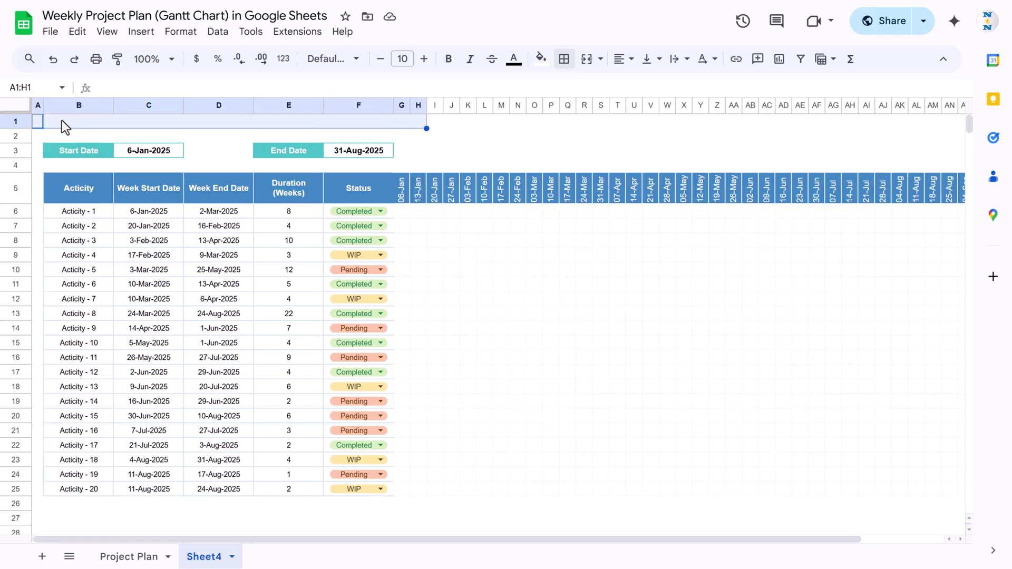
key(shift+Right)
key(shift+Right)
key(shift+Right)
key(shift+Right)
key(shift+Right)
key(shift+Right)
key(shift+Right)
key(shift+Right)
key(shift+Right)
key(shift+Right)
key(shift+Right)
key(shift+Right)
key(shift+Right)
key(shift+Right)
key(shift+Right)
key(shift+Right)
key(shift+Right)
key(shift+Right)
key(shift+Right)
key(shift+Right)
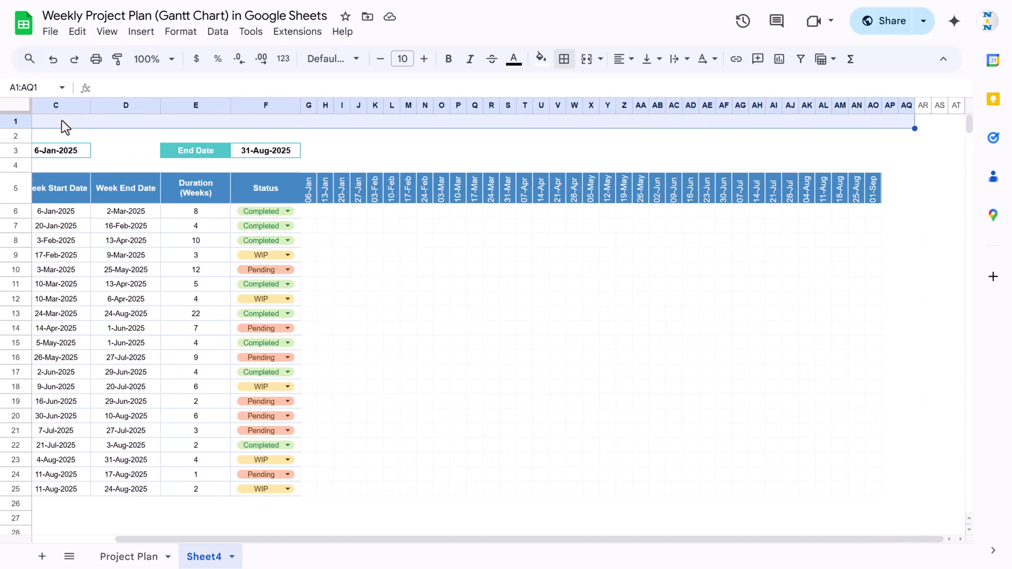
click(586, 58)
drag(16, 129, 16, 139)
Fill the merged title row with a custom dark teal colour.
click(540, 59)
click(649, 243)
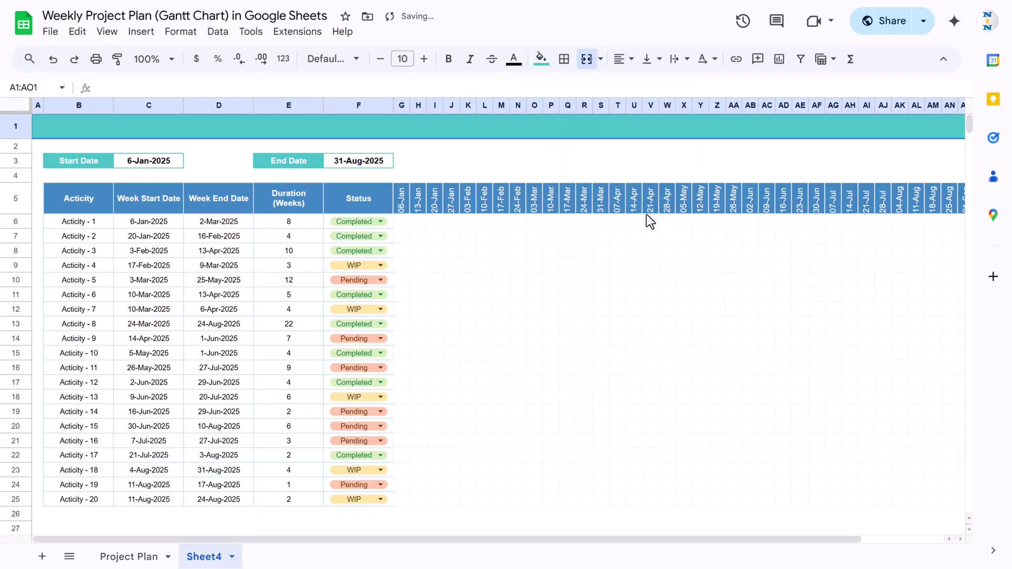
click(541, 58)
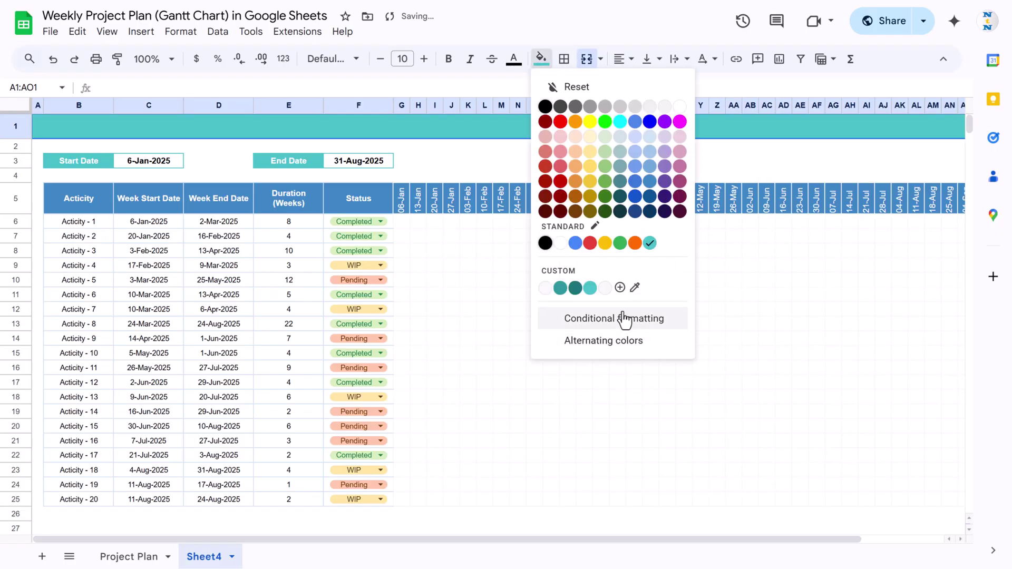
click(619, 287)
drag(538, 197, 531, 222)
click(577, 388)
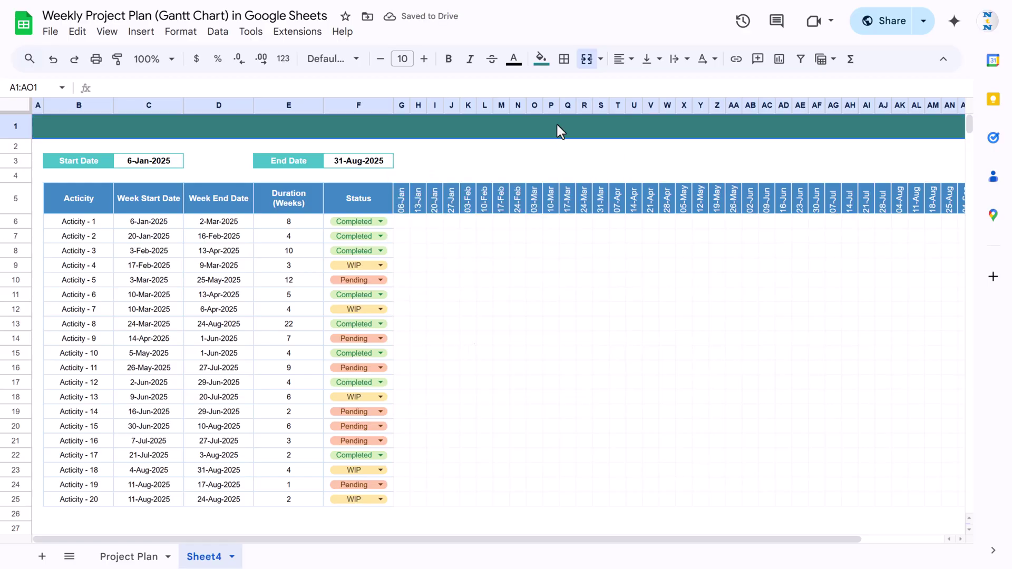
Enter the title 'Week Gantt Chart' in the banner.
text(Week )
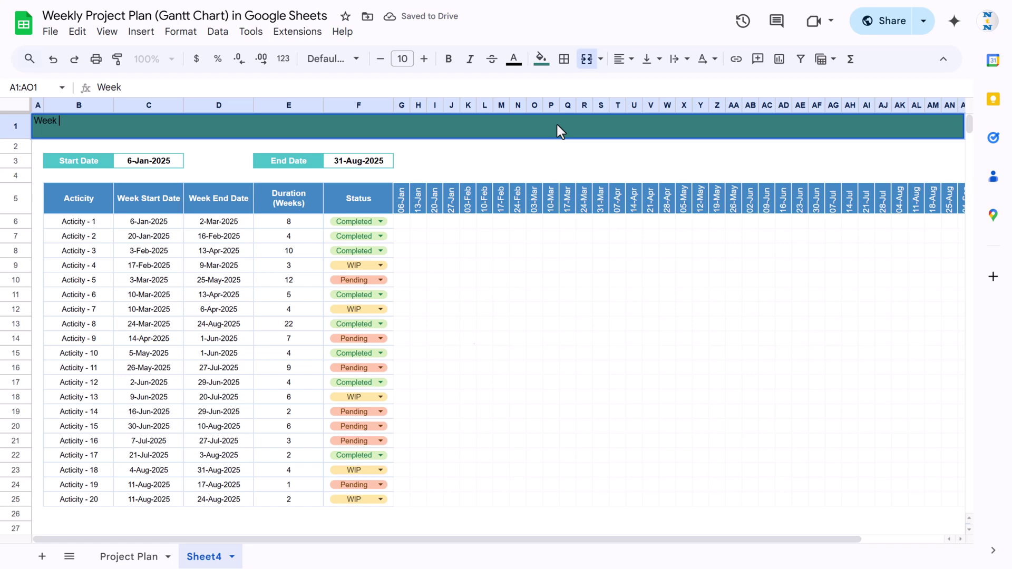
text(Gantt Chart)
key(Return)
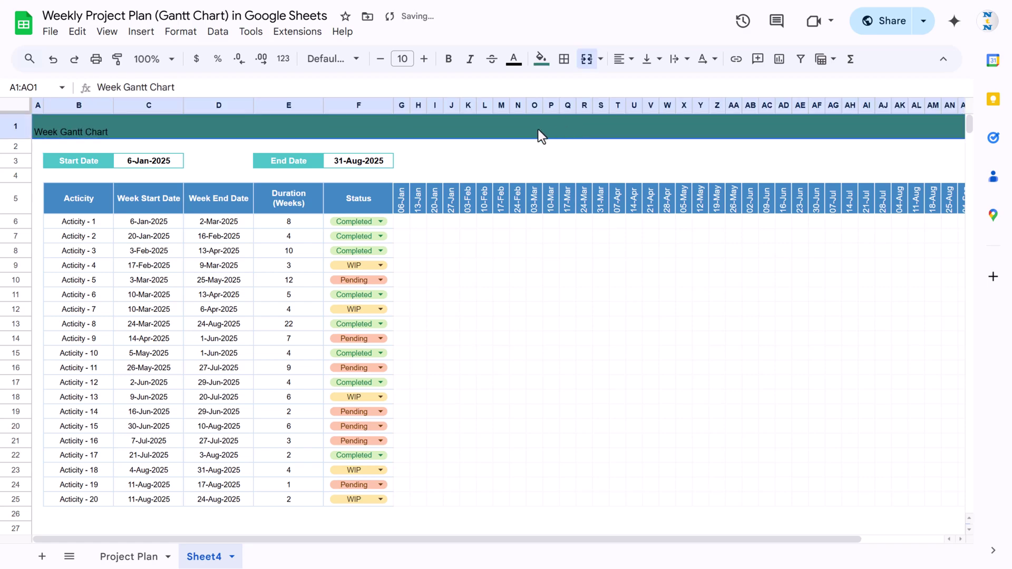
Centre the title horizontally and vertically and make its text white.
click(626, 59)
click(644, 83)
click(653, 59)
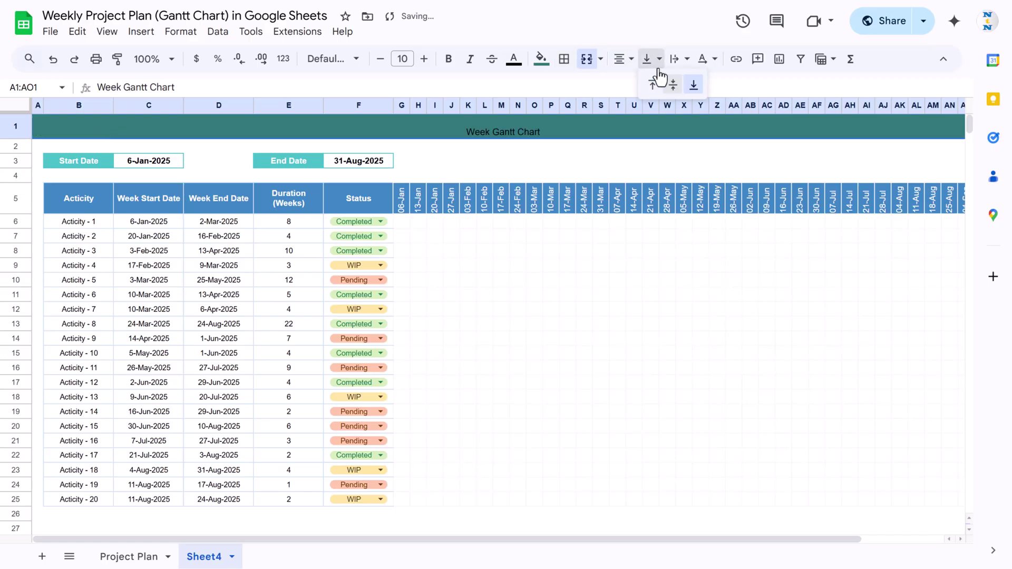
click(672, 84)
click(513, 58)
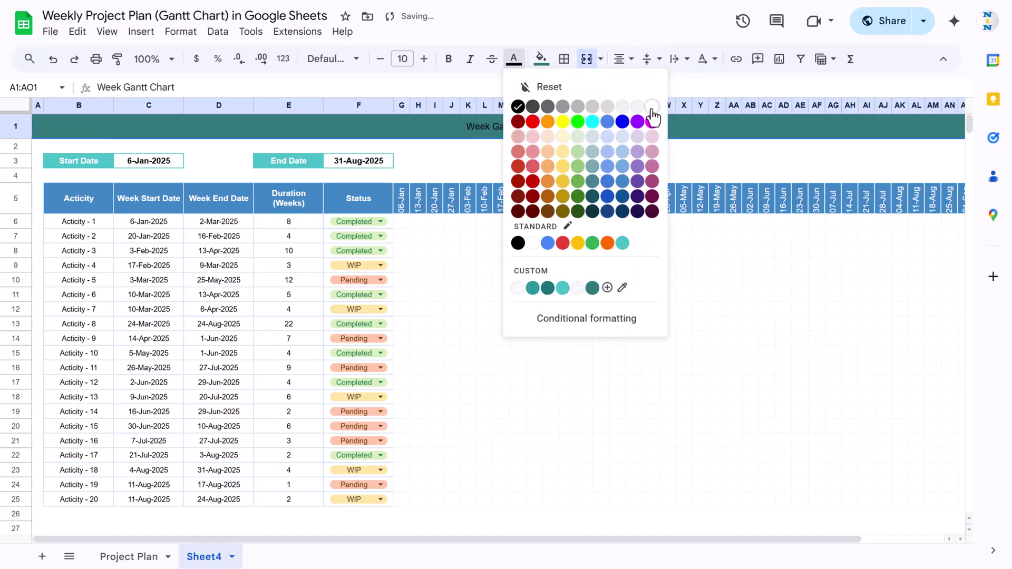
click(652, 108)
Set the title font to Arial Rounded and enlarge it to 17 pt.
click(350, 60)
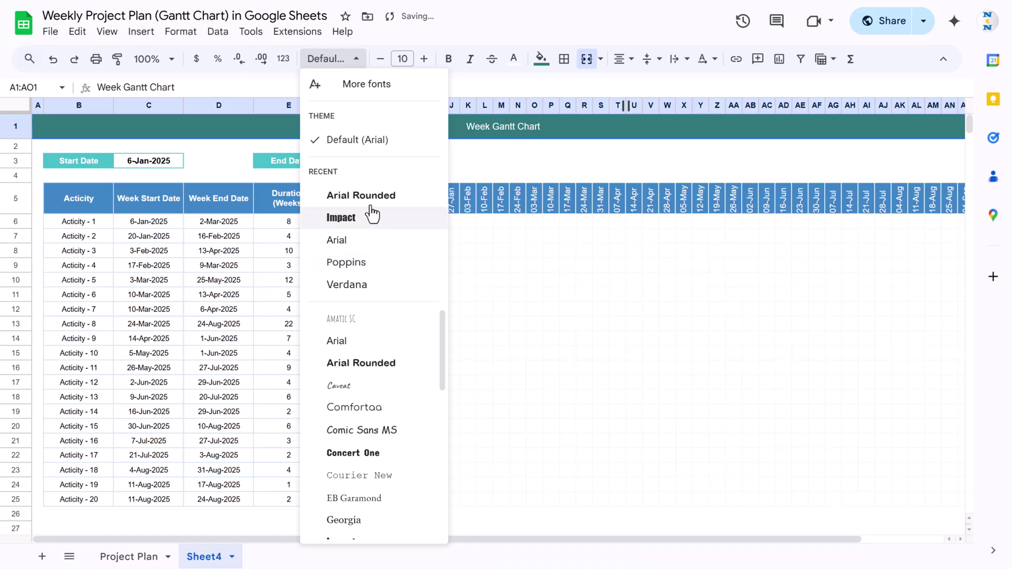
click(376, 199)
click(424, 58)
click(423, 58)
click(423, 58)
click(424, 58)
click(424, 59)
click(423, 59)
click(424, 58)
click(423, 58)
Shorten spacer row 4 and narrow column A.
click(503, 148)
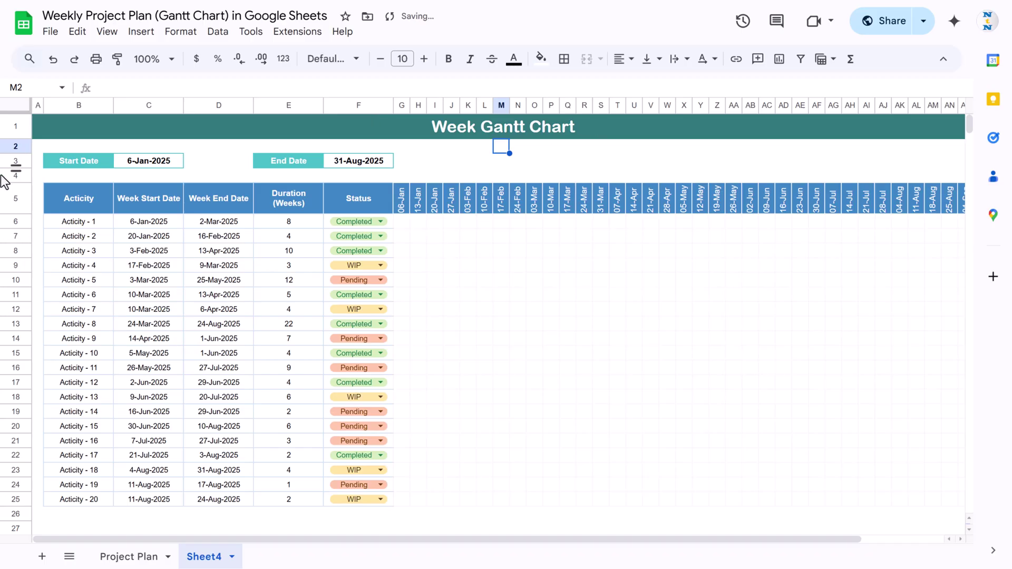
drag(12, 182, 16, 141)
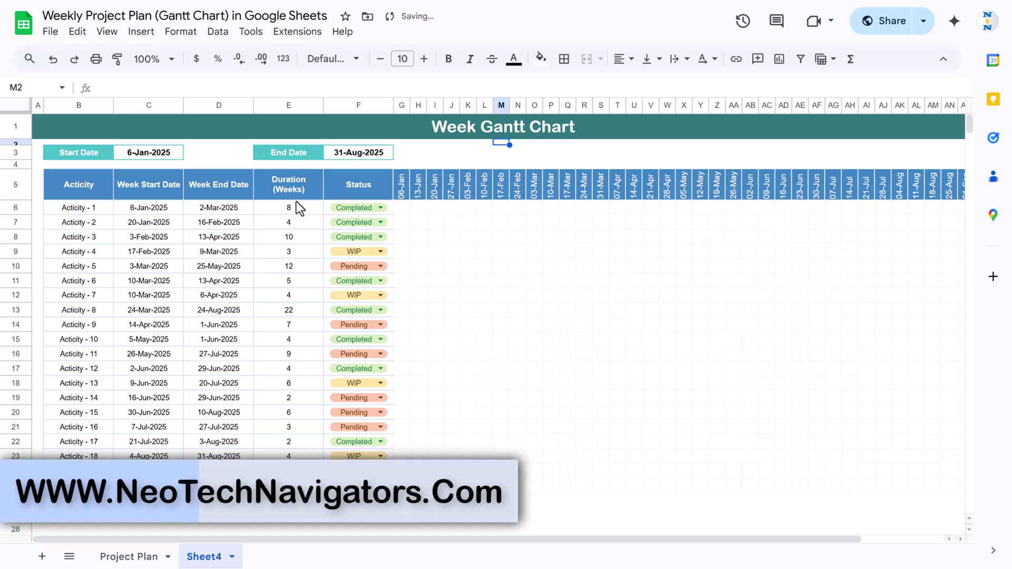
drag(43, 105, 40, 105)
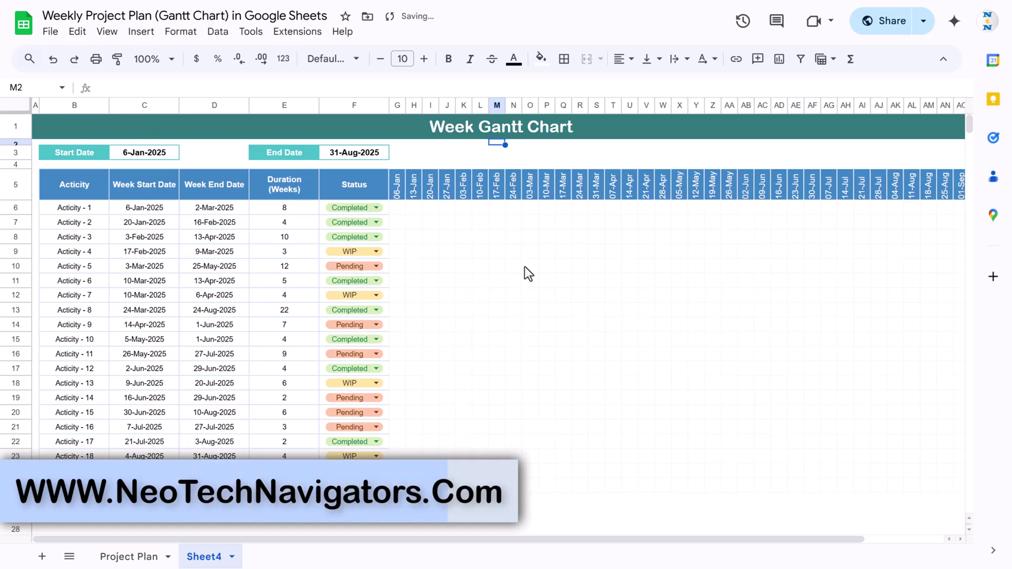
Begin G6's formula as =IF(AND(G$5>=$C6, comparing the week to the start date.
click(397, 207)
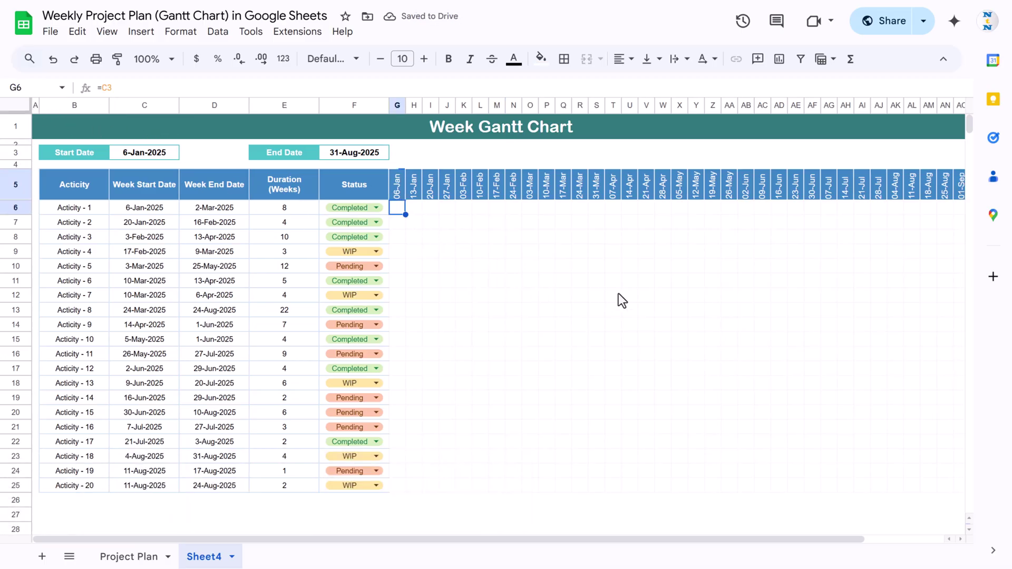
text(=IF()
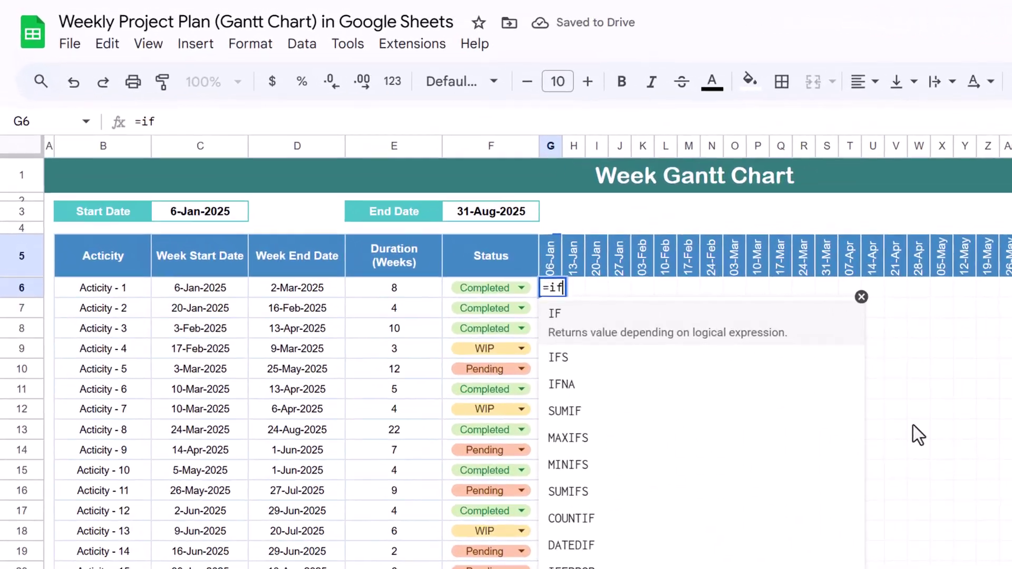
text(and()
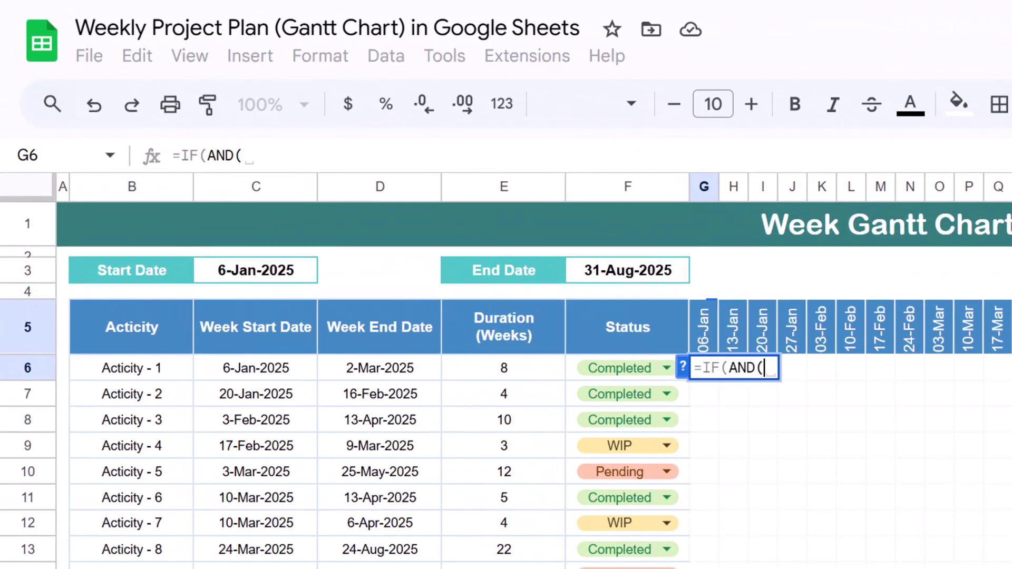
click(704, 327)
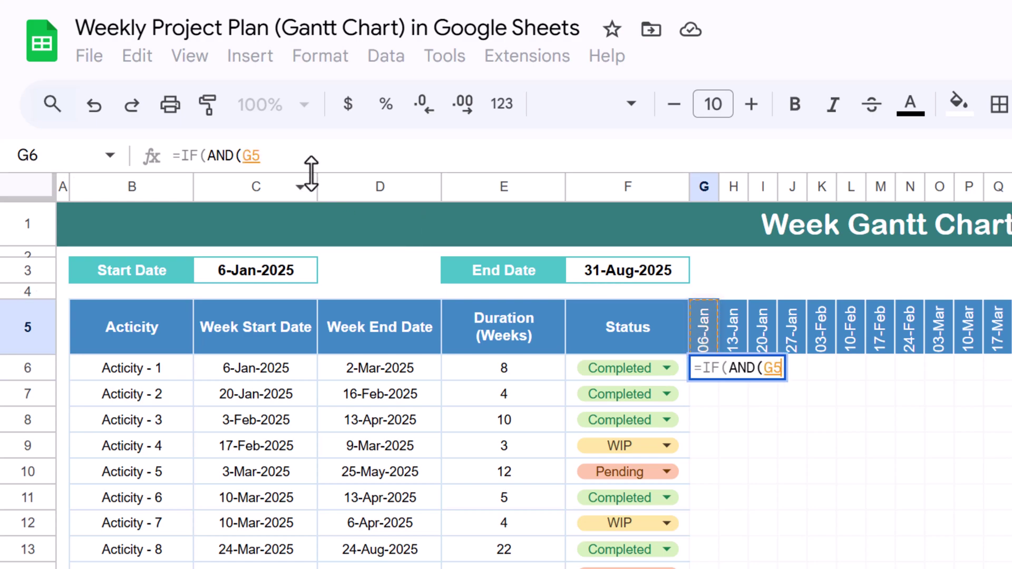
click(253, 158)
click(251, 156)
text($5)
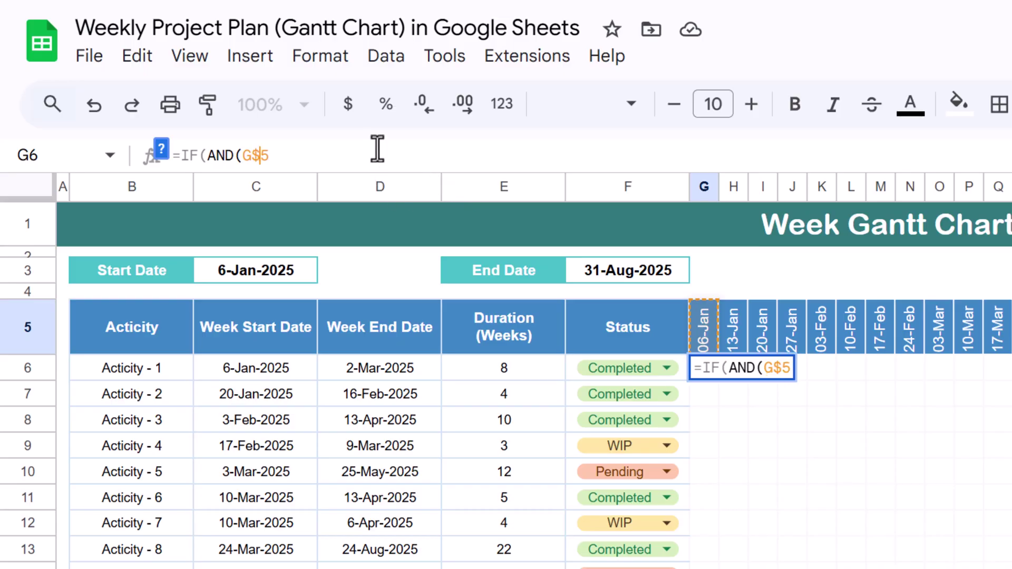
text(>=)
click(274, 370)
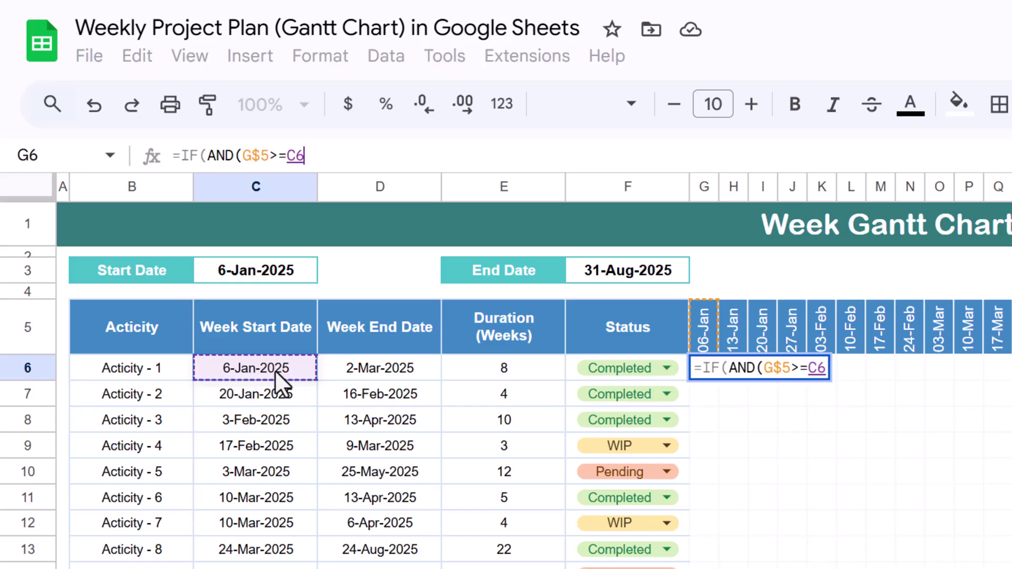
key(Left)
key(Left)
text($C6)
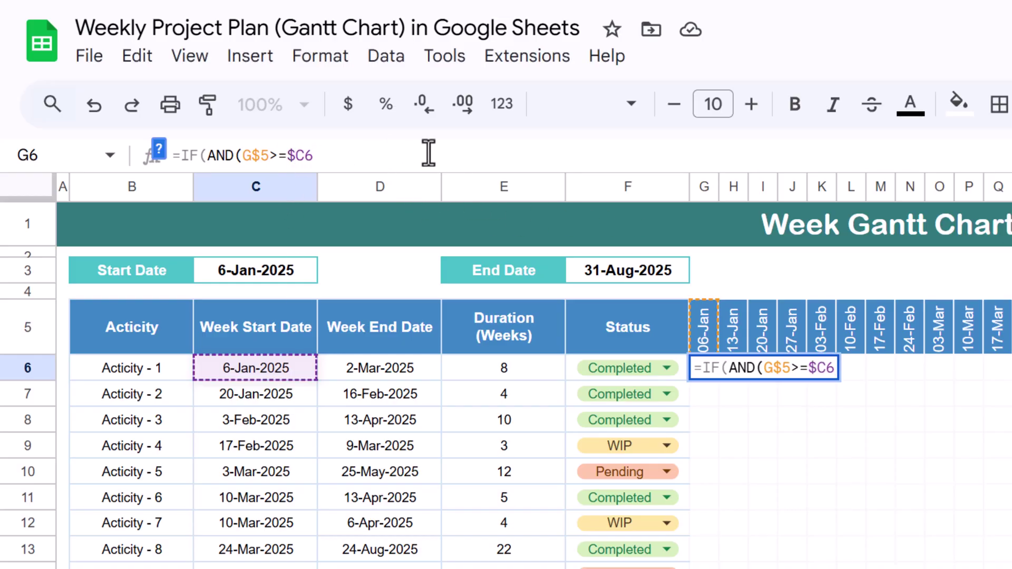
text(,)
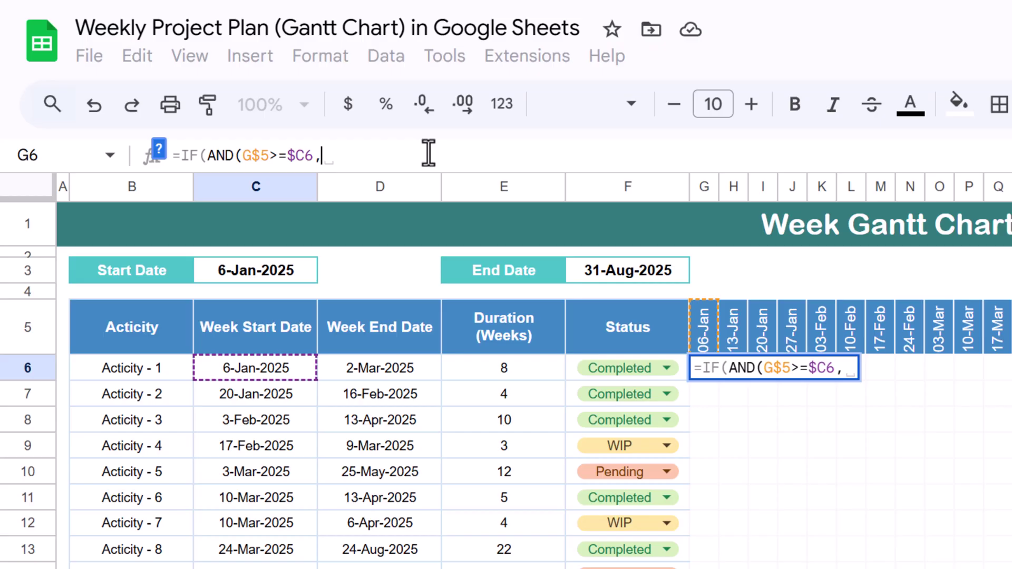
Complete G6 as =IF(AND(G$5>=$C6,G$5<=$D6),$F6,"") and commit it.
click(704, 327)
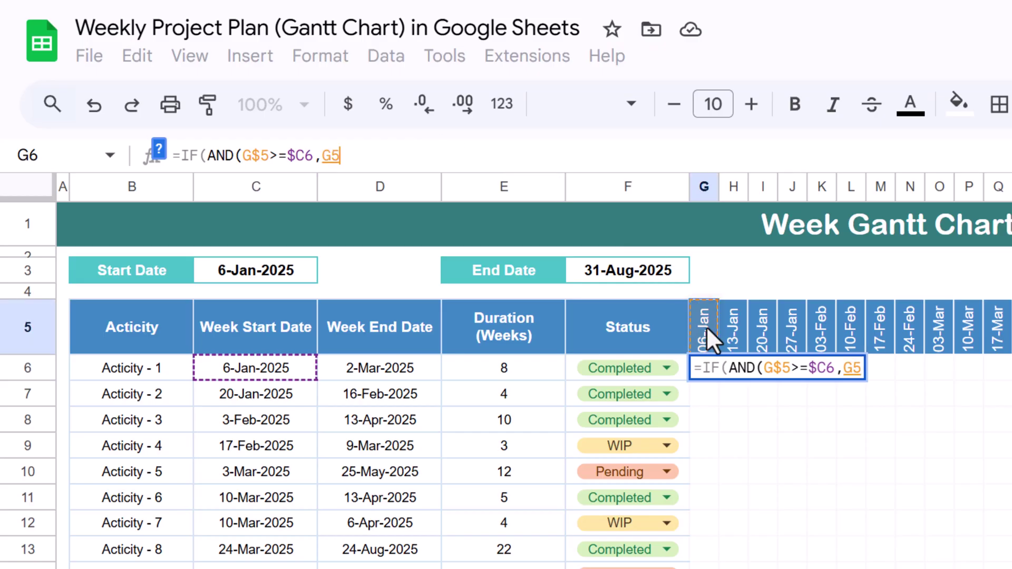
click(329, 157)
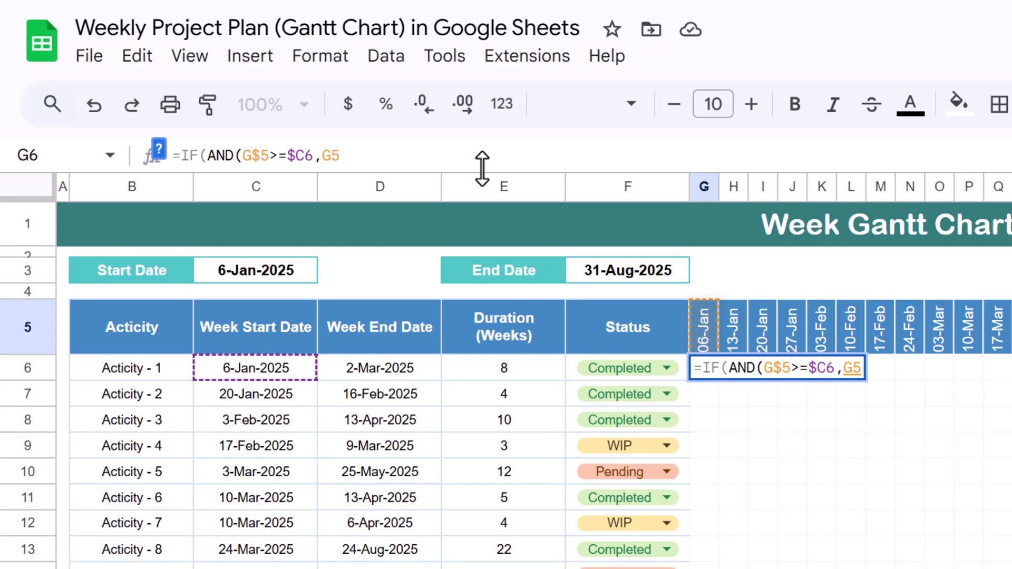
text($5)
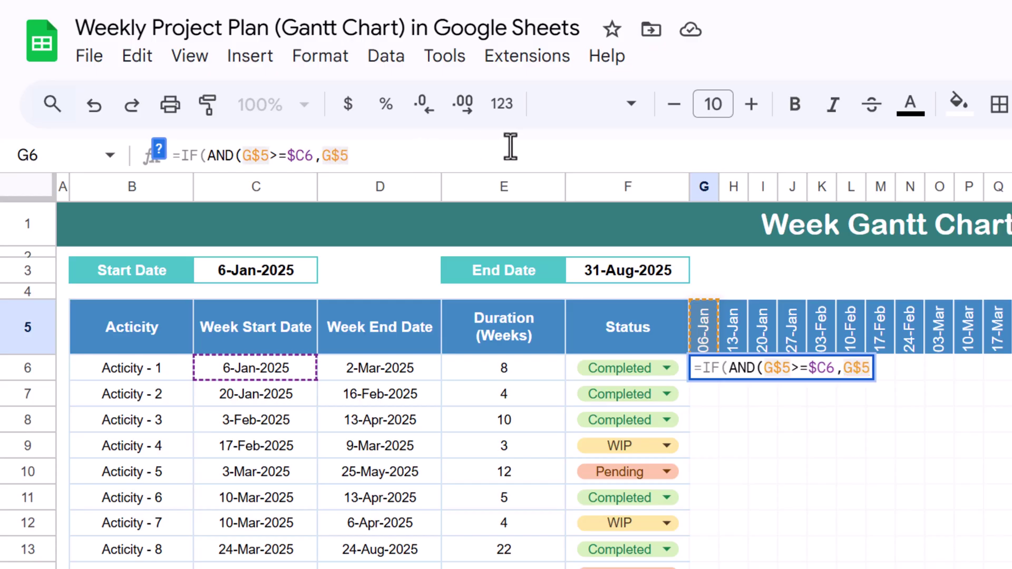
text(<=)
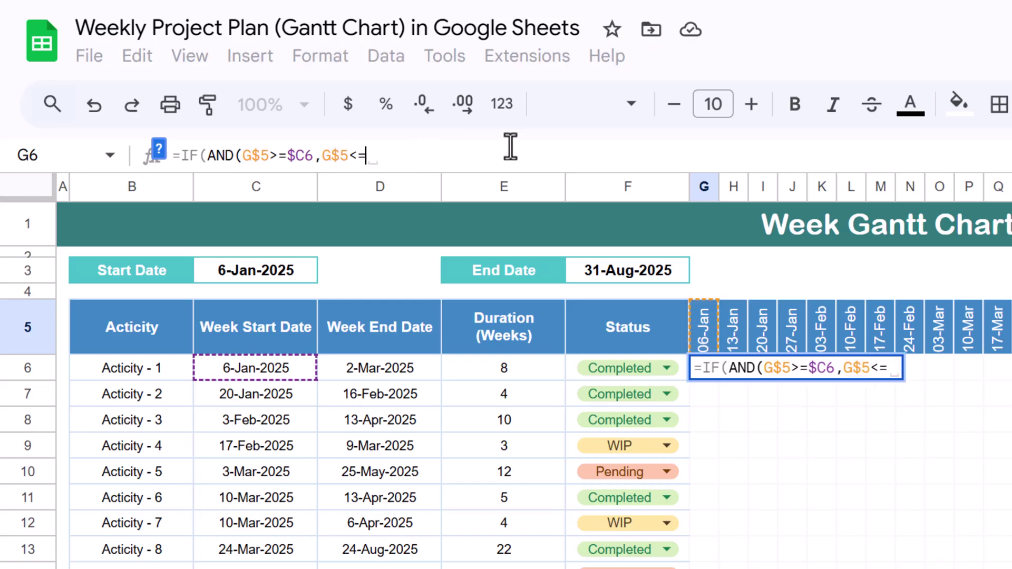
click(390, 359)
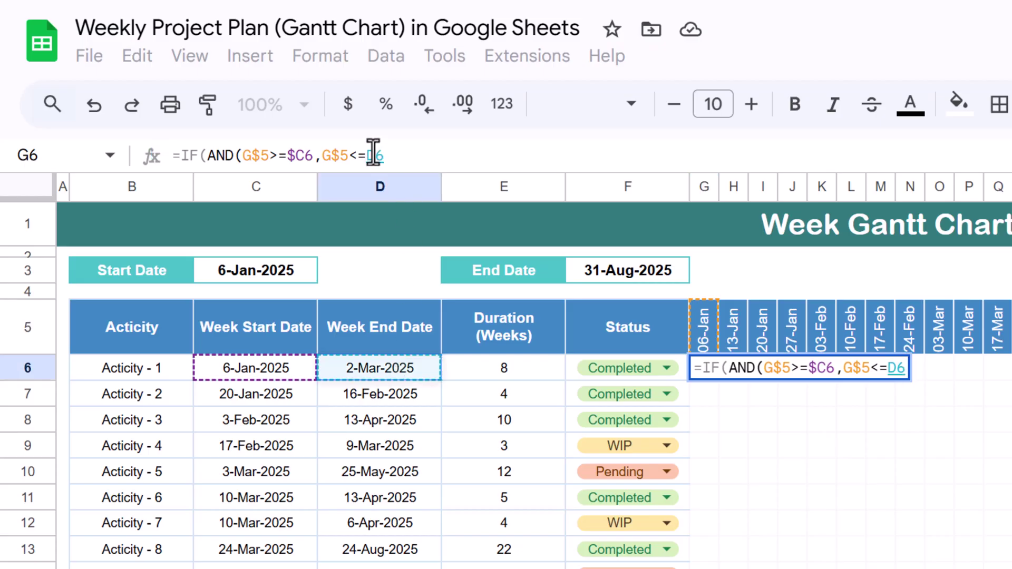
key(F4)
key(F4)
key(F4)
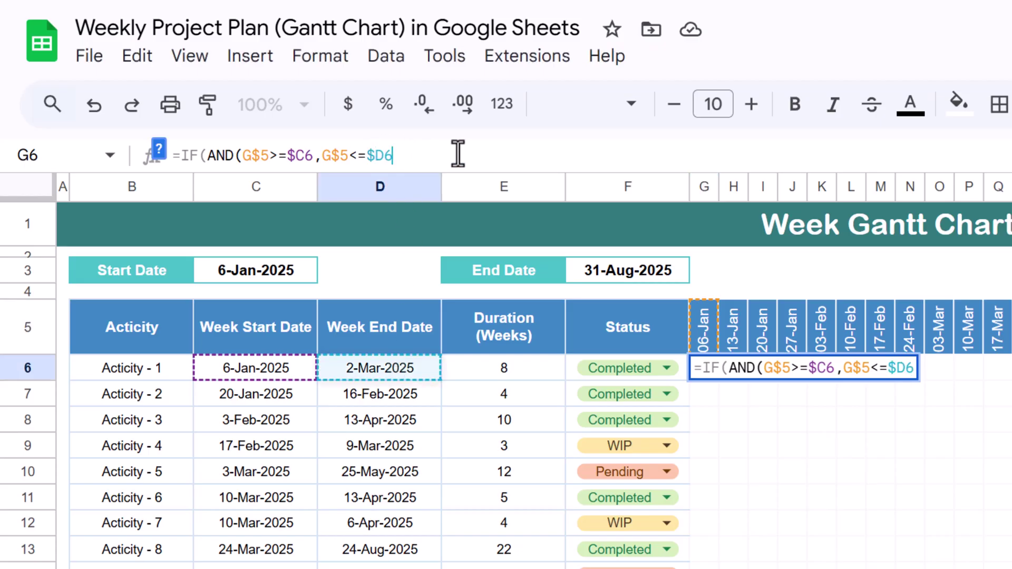
text())
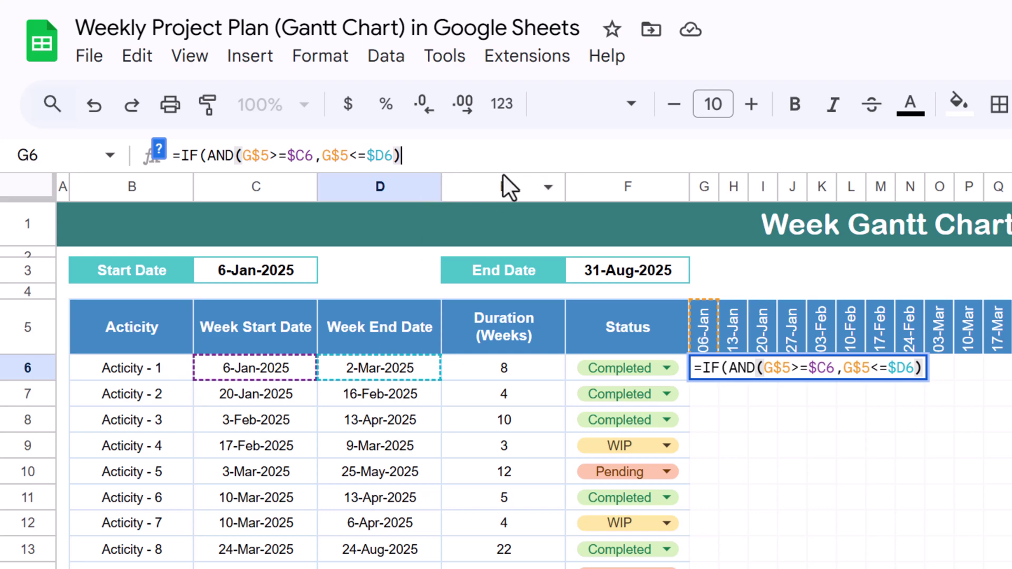
text(,)
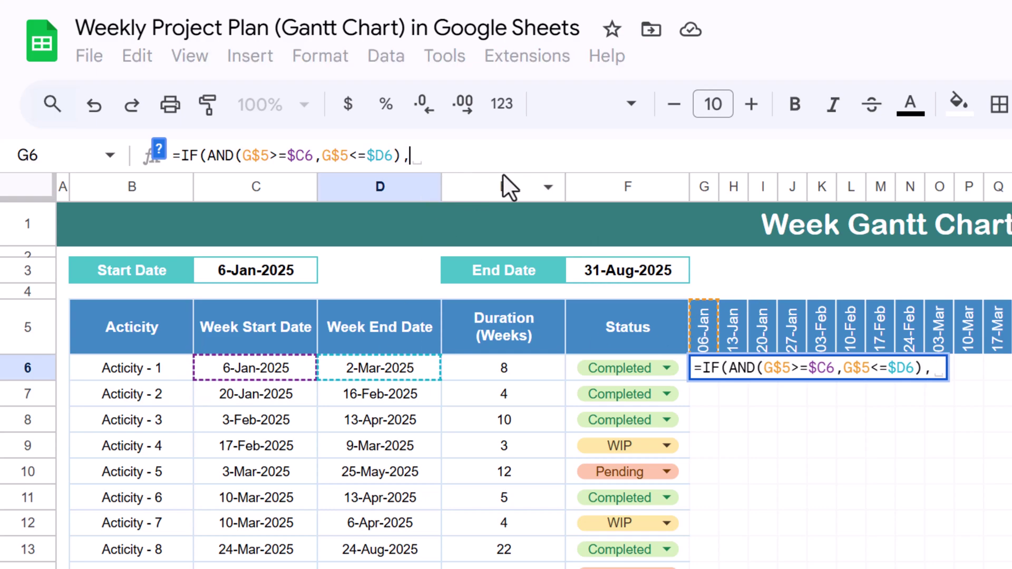
click(679, 364)
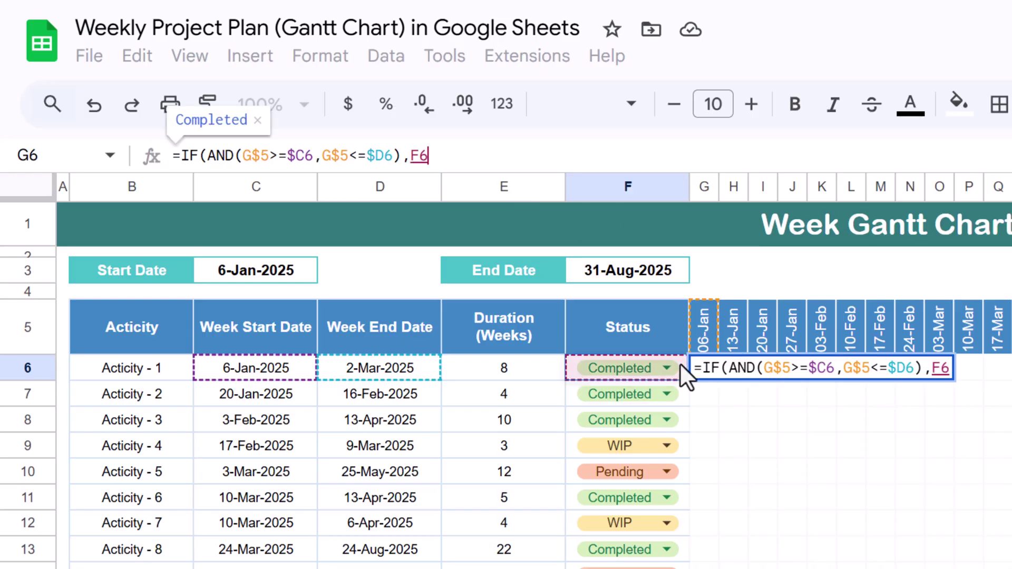
click(409, 155)
key(F4)
key(F4)
key(F4)
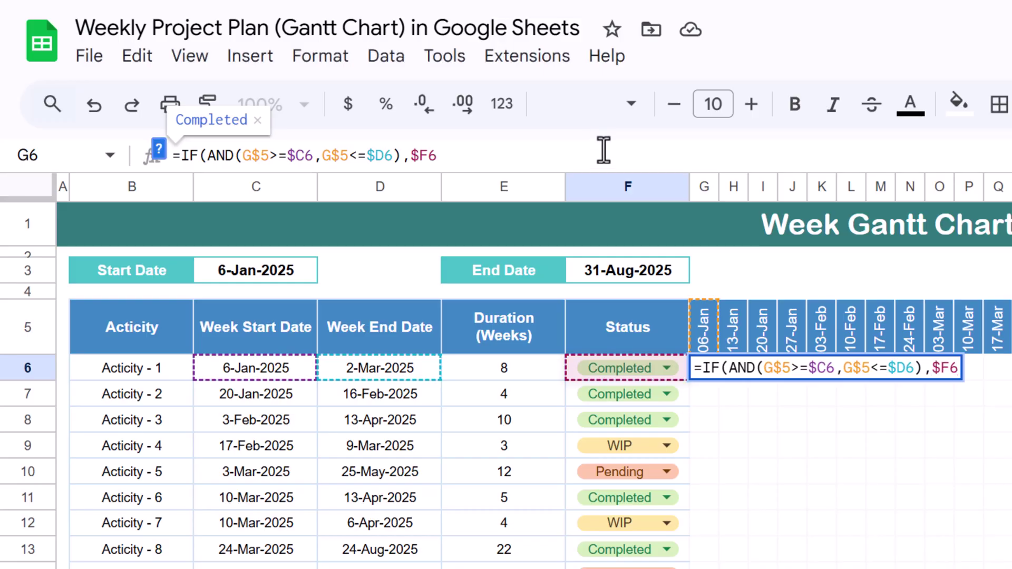
text(,)
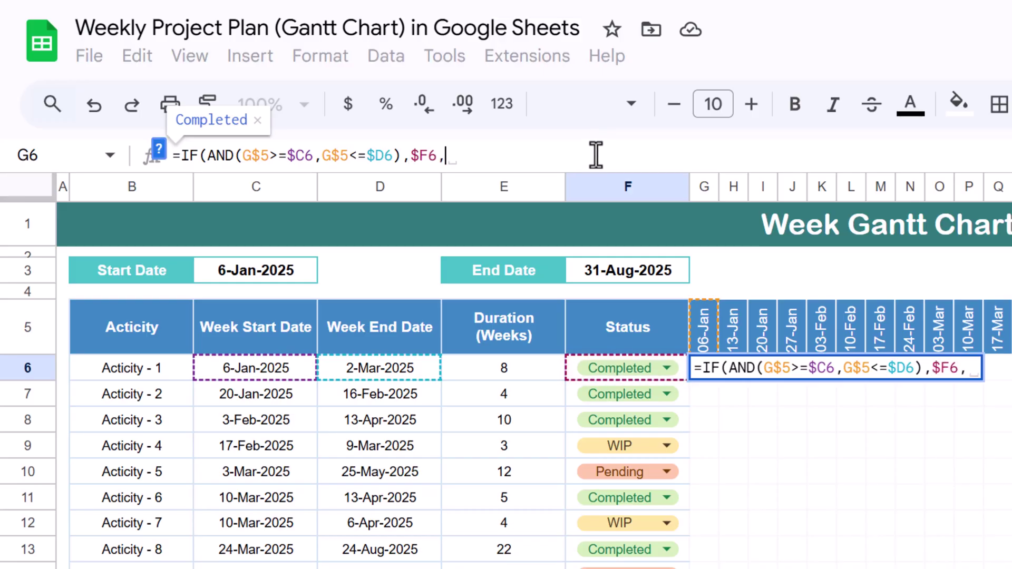
text(""))
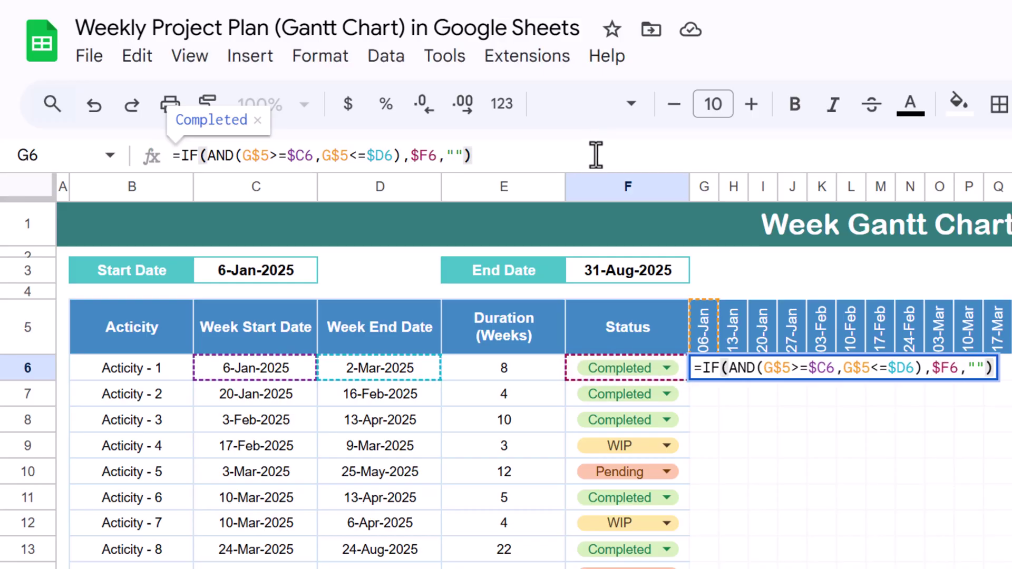
key(Return)
key(Up)
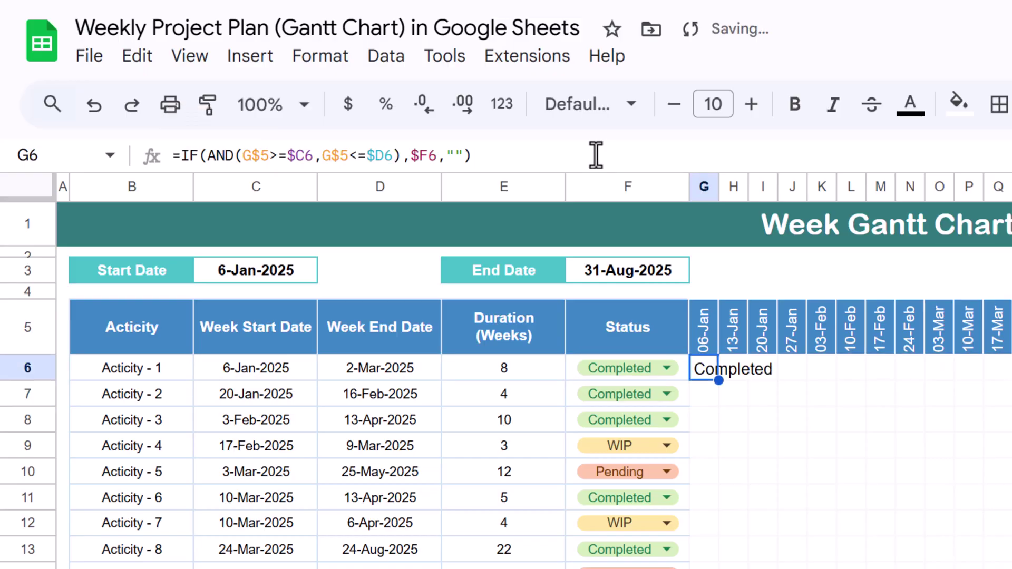
Set Activity - 1's status to Pending and reselect G6.
click(670, 368)
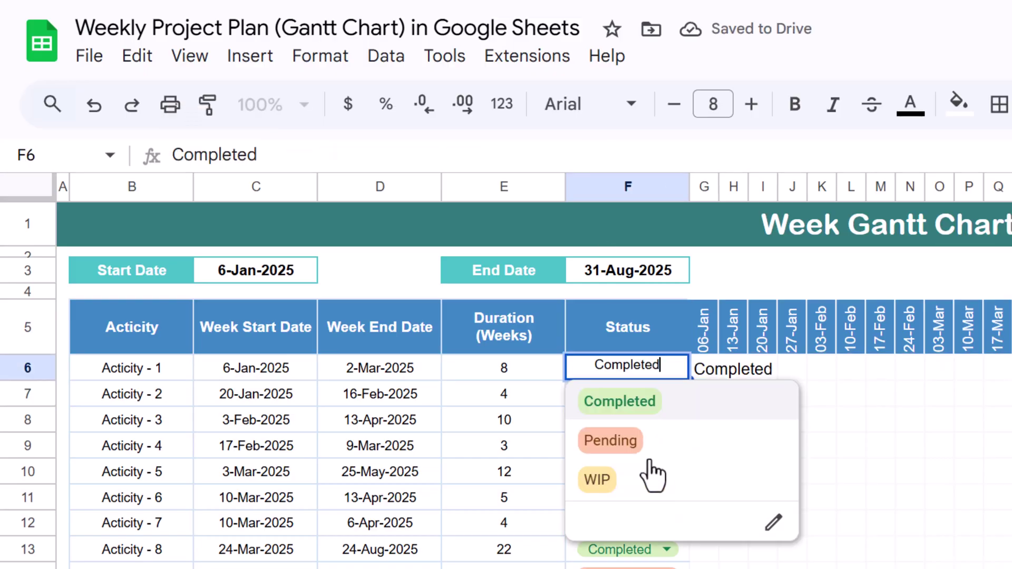
click(624, 448)
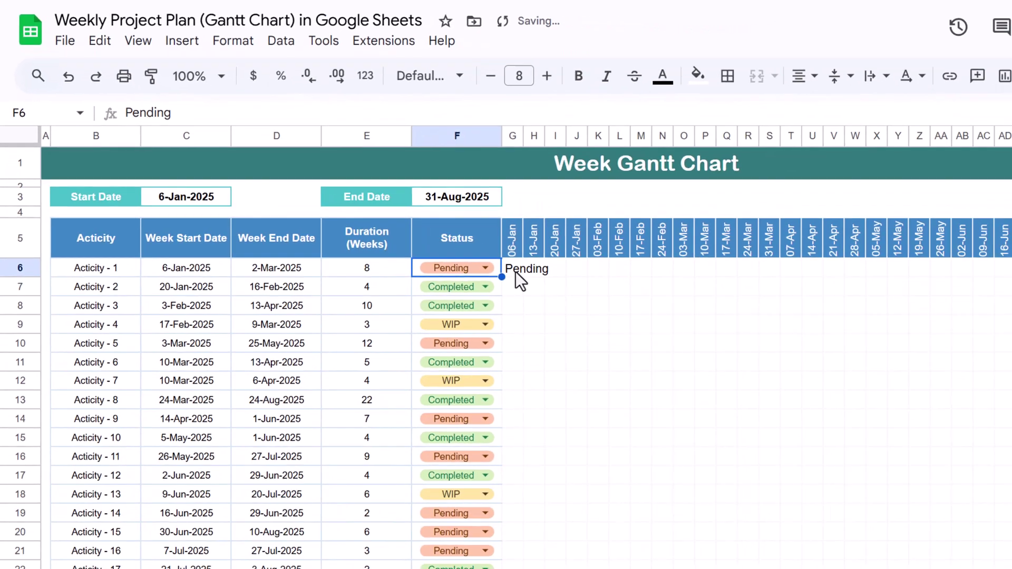
click(704, 368)
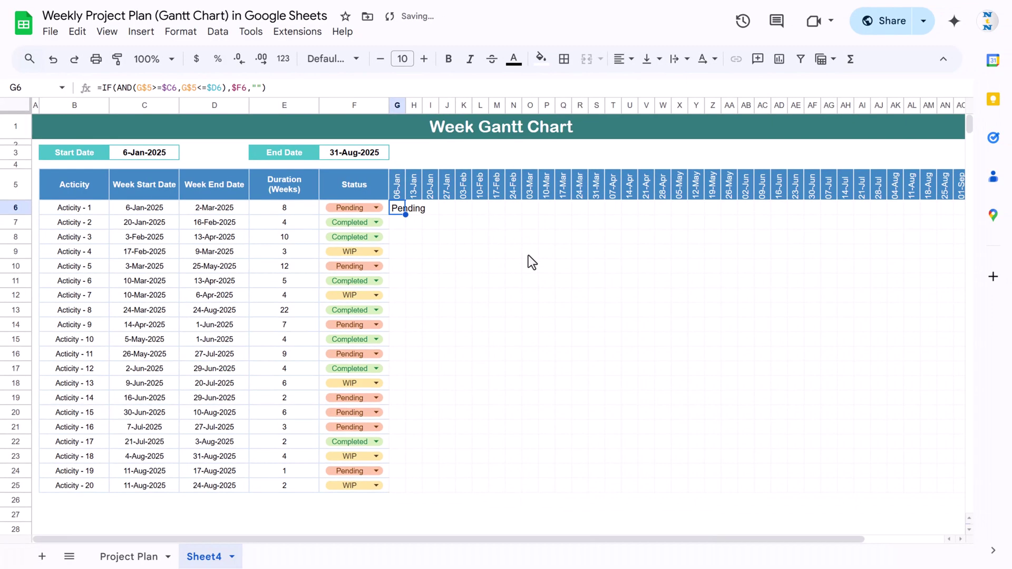
Paste G6's formula only across G6:AO25, then reselect the timeline range.
scroll(464, 327, down, 2)
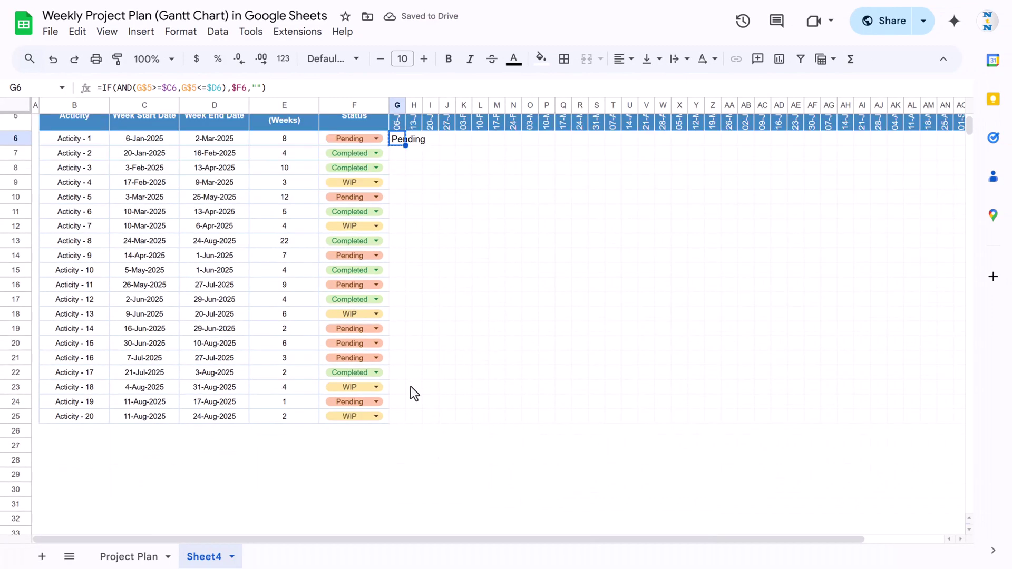
key(ctrl+c)
click(395, 416)
key(ctrl+shift+Up)
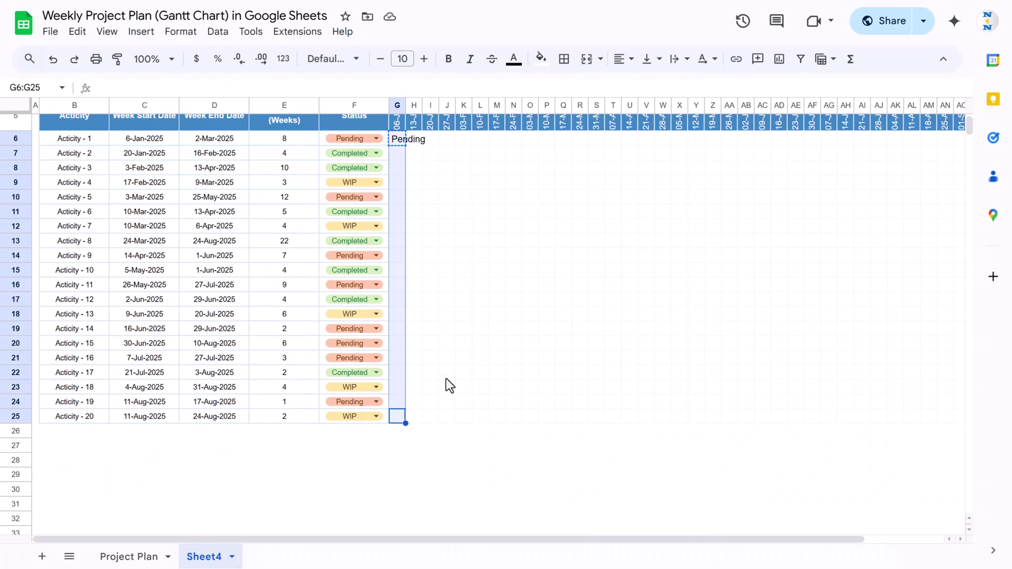
key(shift+Right)
key(shift+Right)
key(shift+Right)
key(shift+Right)
key(shift+Right)
key(shift+Right)
key(shift+Right)
key(shift+Right)
key(shift+Right)
key(shift+Right)
key(shift+Right)
key(shift+Right)
key(shift+Right)
key(shift+Right)
key(shift+Right)
key(shift+Right)
key(shift+Right)
key(shift+Right)
key(shift+Right)
key(shift+Right)
key(shift+Right)
key(shift+Right)
key(shift+Right)
key(shift+Right)
key(shift+Right)
key(shift+Right)
key(shift+Right)
key(shift+Right)
key(shift+Right)
key(shift+Right)
key(shift+Right)
key(shift+Right)
key(shift+Right)
key(shift+Right)
key(shift+Right)
key(shift+Right)
key(shift+Right)
key(shift+Right)
key(shift+Right)
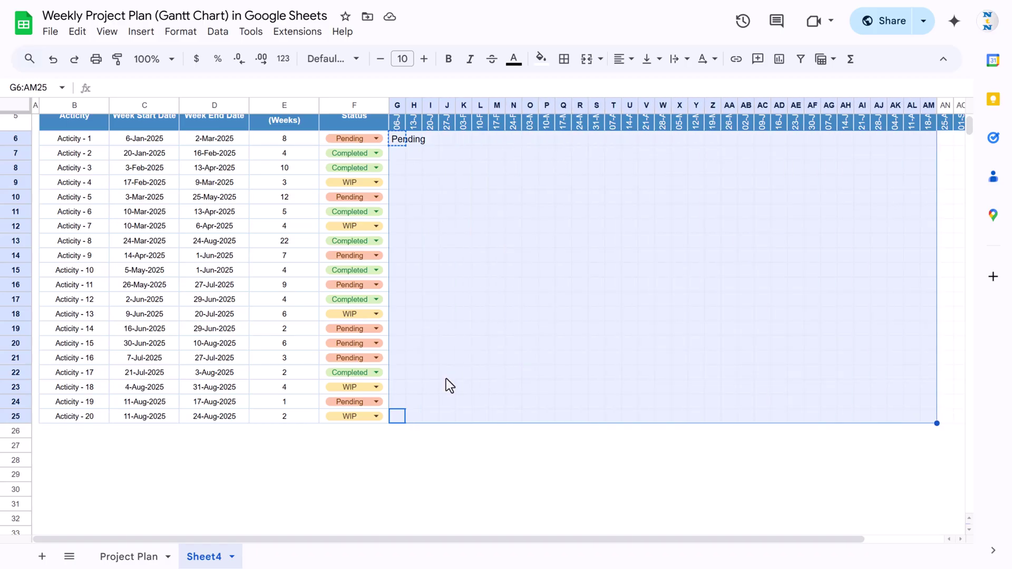
key(shift+Left)
key(shift+Left)
key(shift+Left)
key(shift+Left)
key(shift+Left)
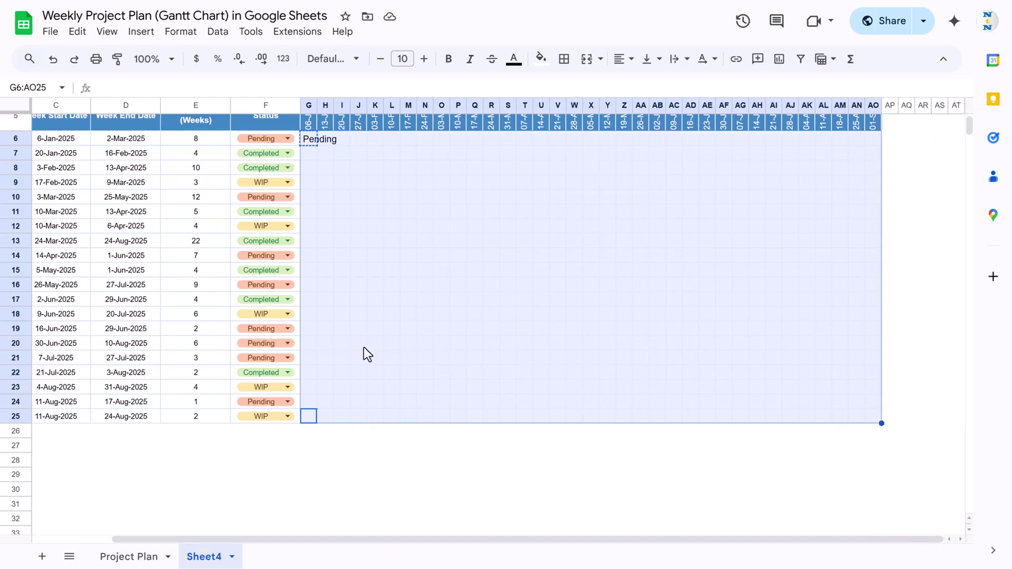
click(78, 31)
mouse_move(176, 187)
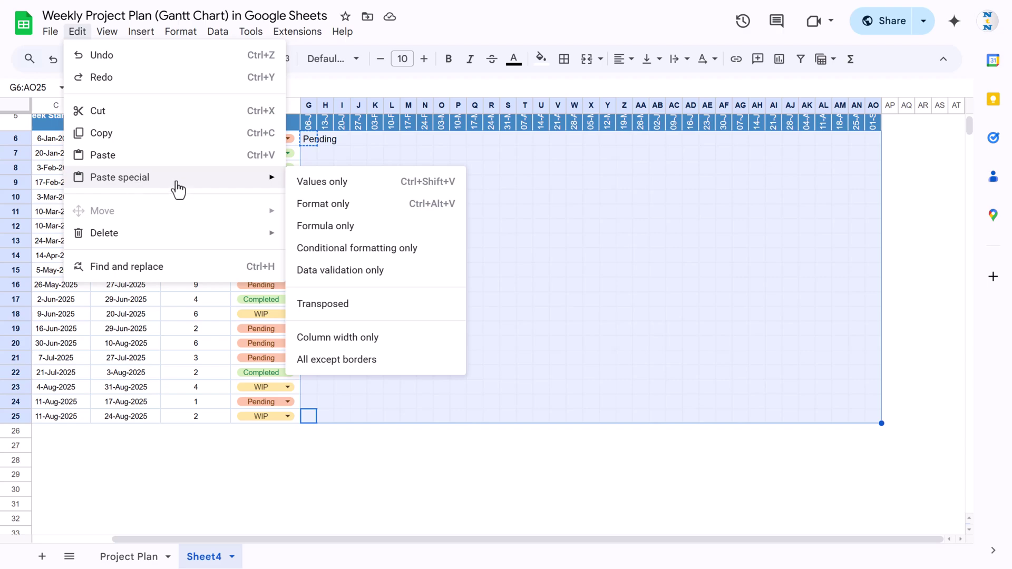
click(343, 237)
click(430, 256)
scroll(439, 259, up, 2)
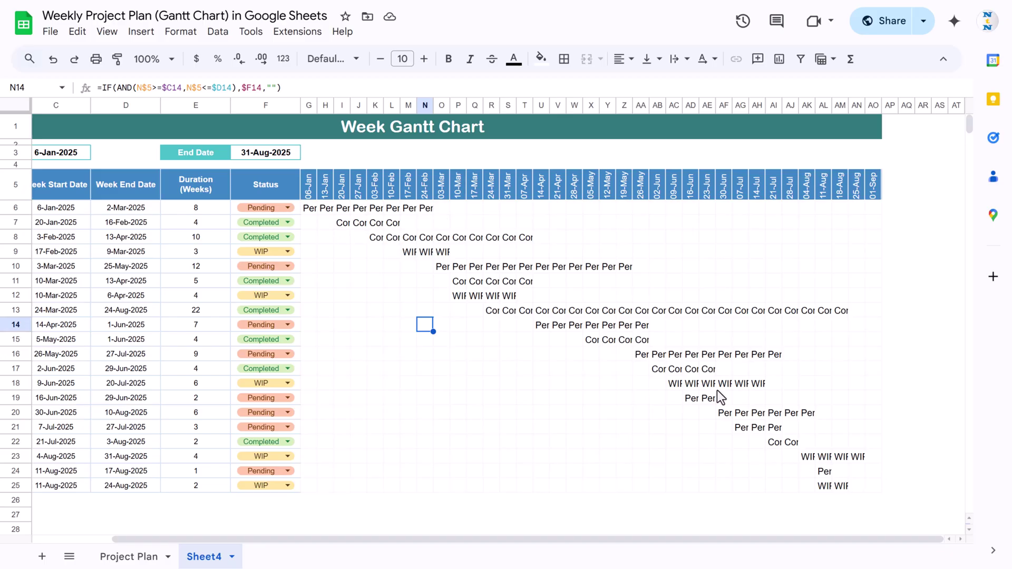
drag(313, 209, 868, 488)
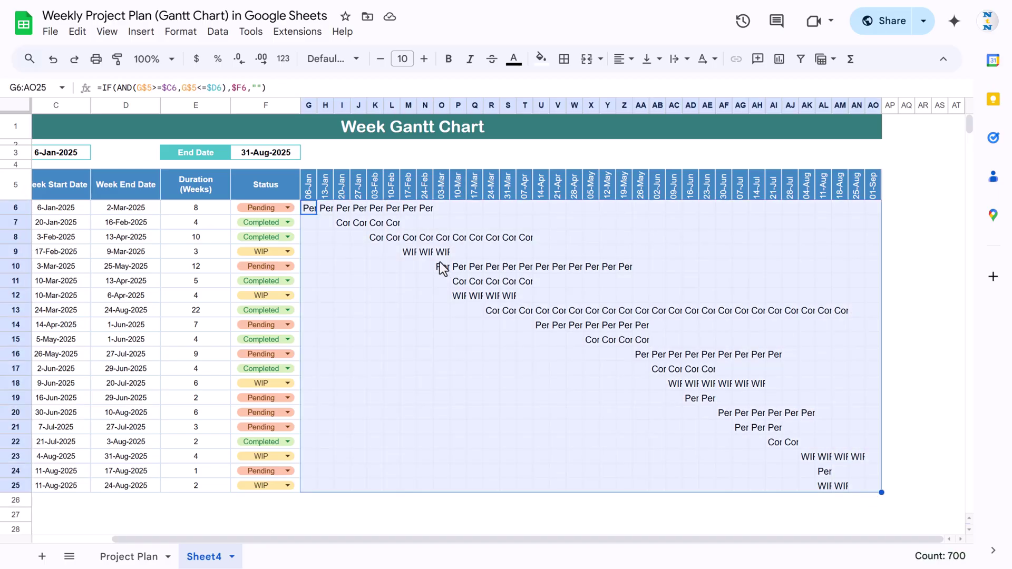
Create a conditional format rule on the timeline for cells equal to Pending.
click(180, 31)
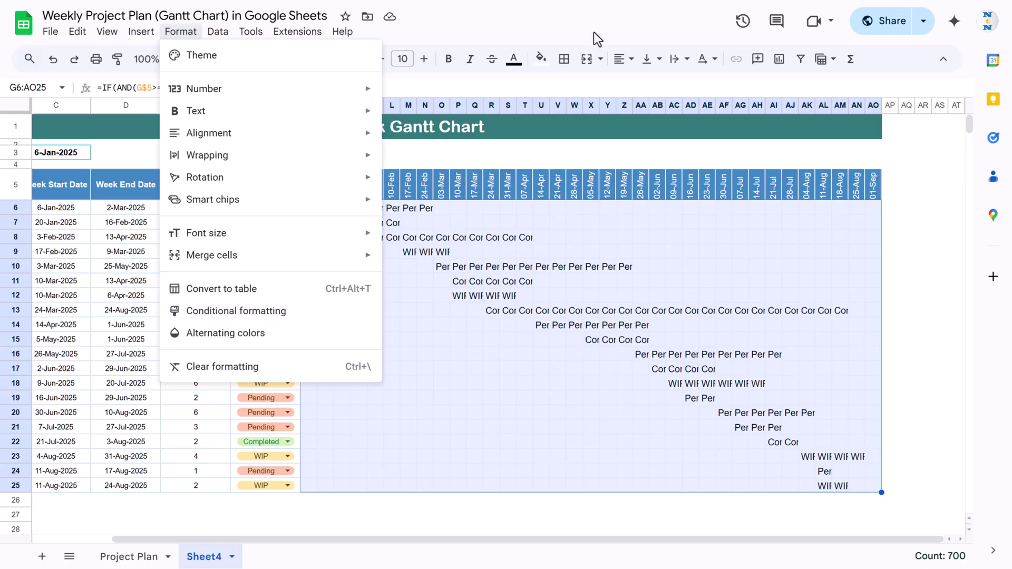
click(543, 61)
click(543, 60)
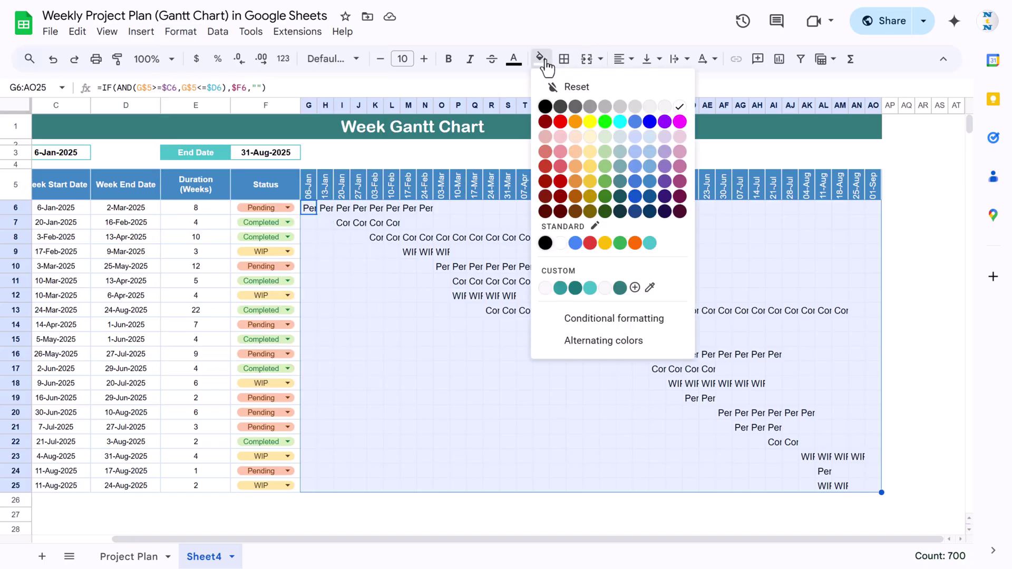
click(606, 321)
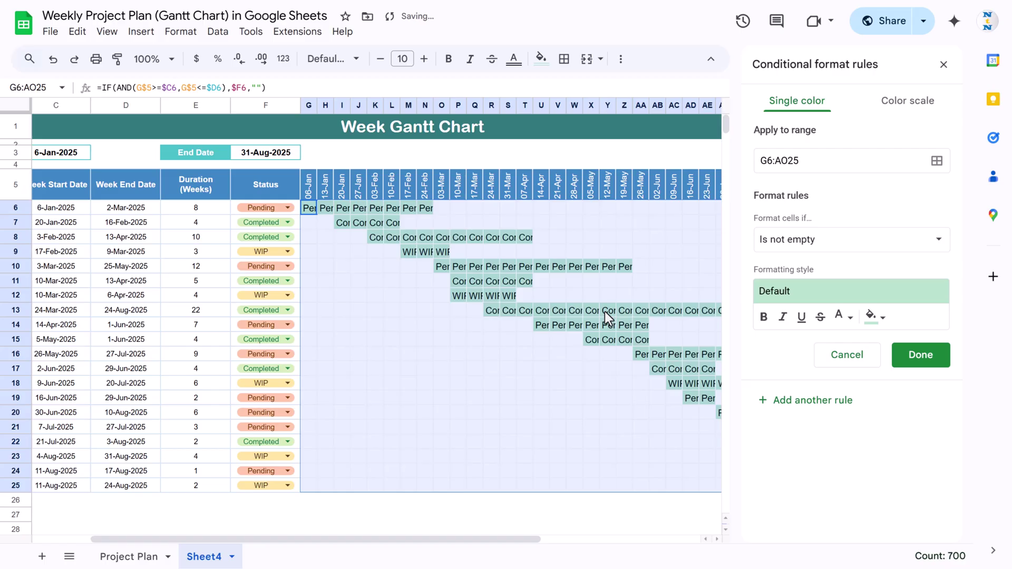
click(800, 241)
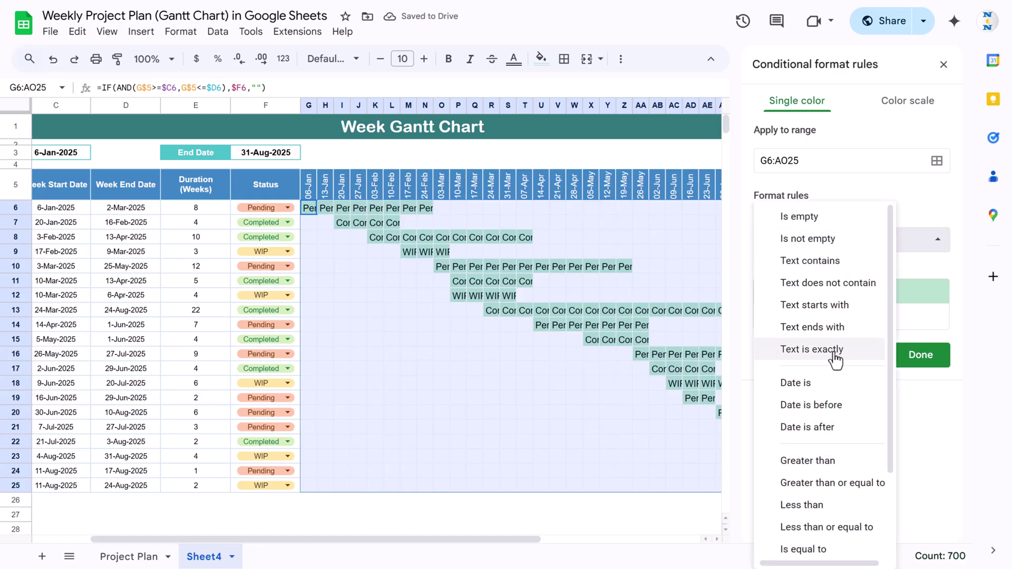
scroll(832, 495, down, 3)
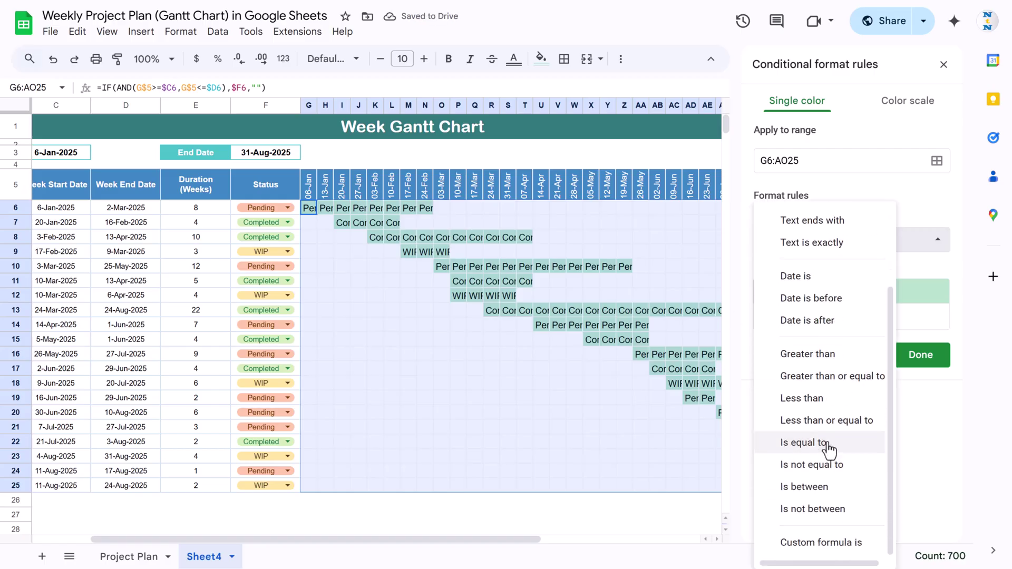
click(831, 444)
click(798, 272)
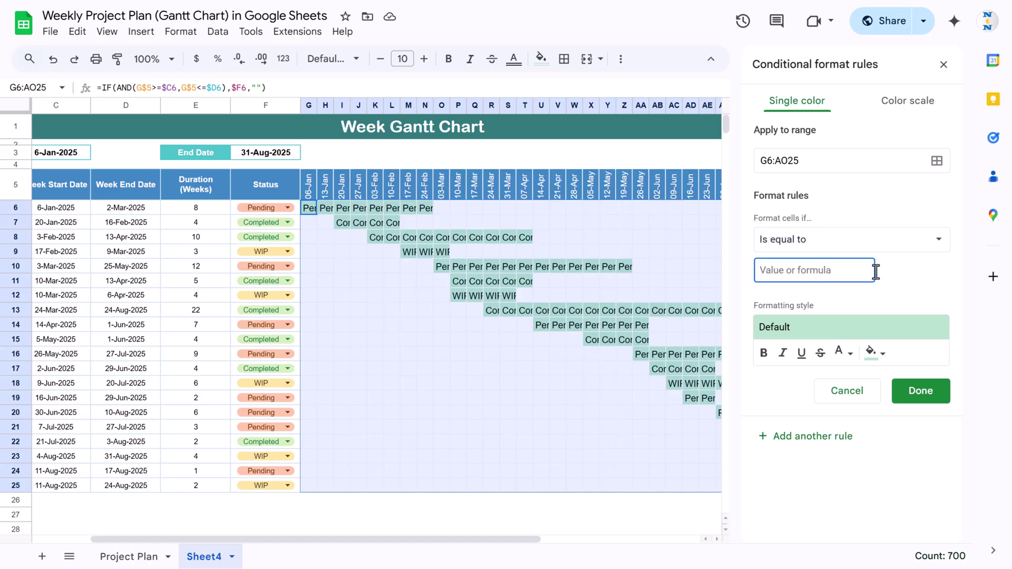
text(Pending)
Give the Pending rule dark red fill and dark red text, and save it.
click(874, 352)
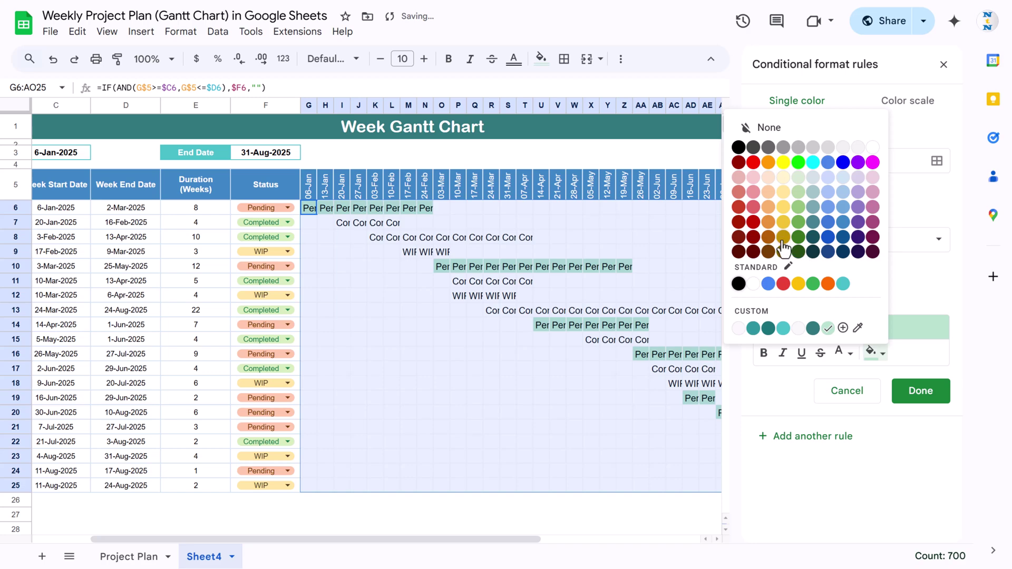
click(753, 222)
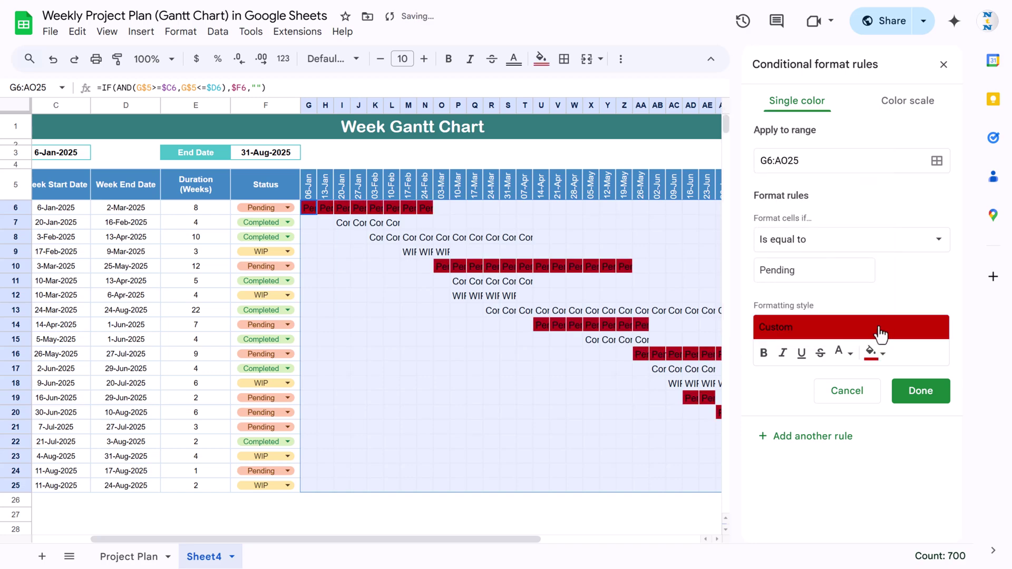
click(871, 352)
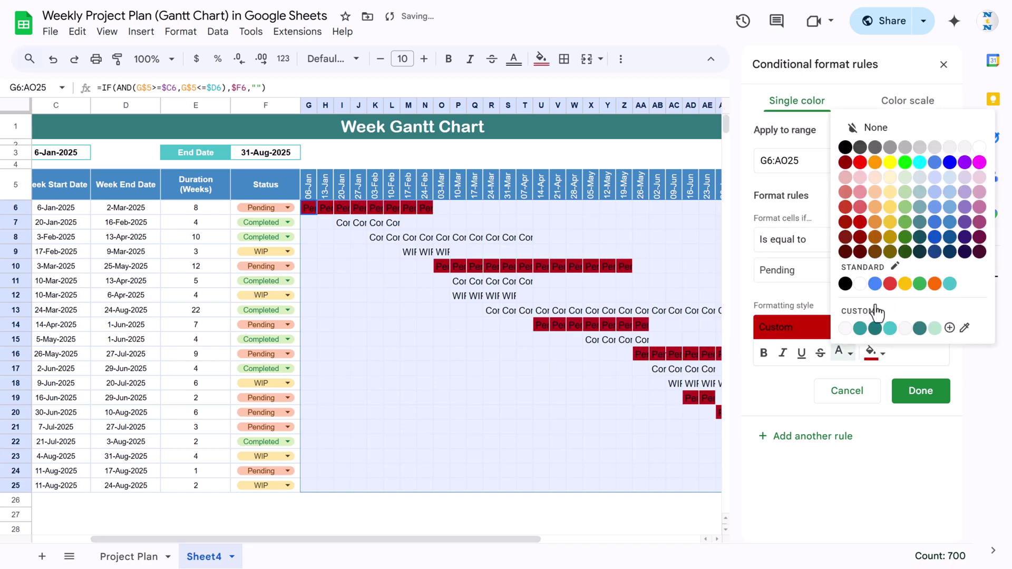
click(860, 225)
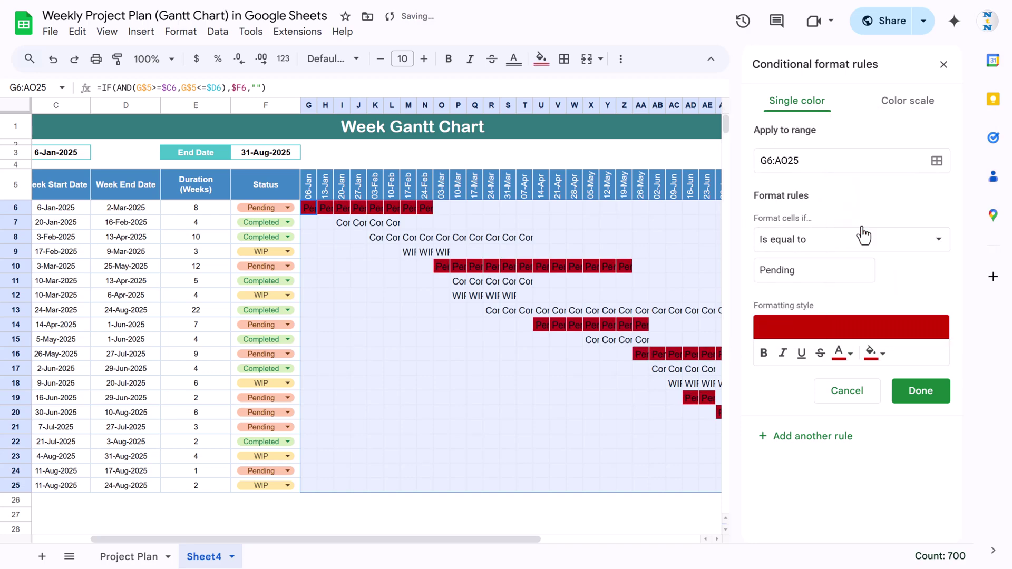
click(919, 390)
Add a second rule matching cells equal to WIP.
click(807, 167)
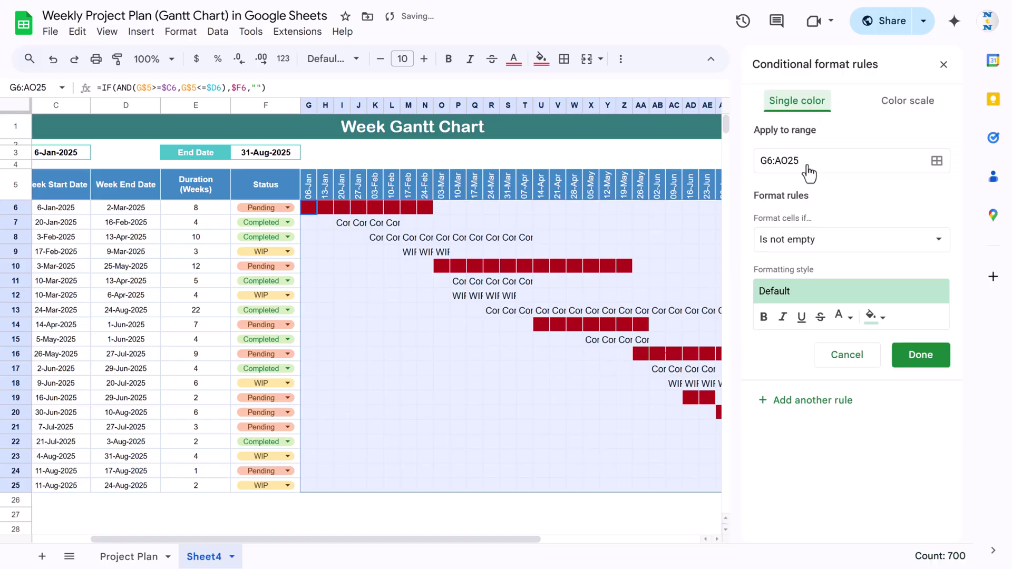
click(830, 253)
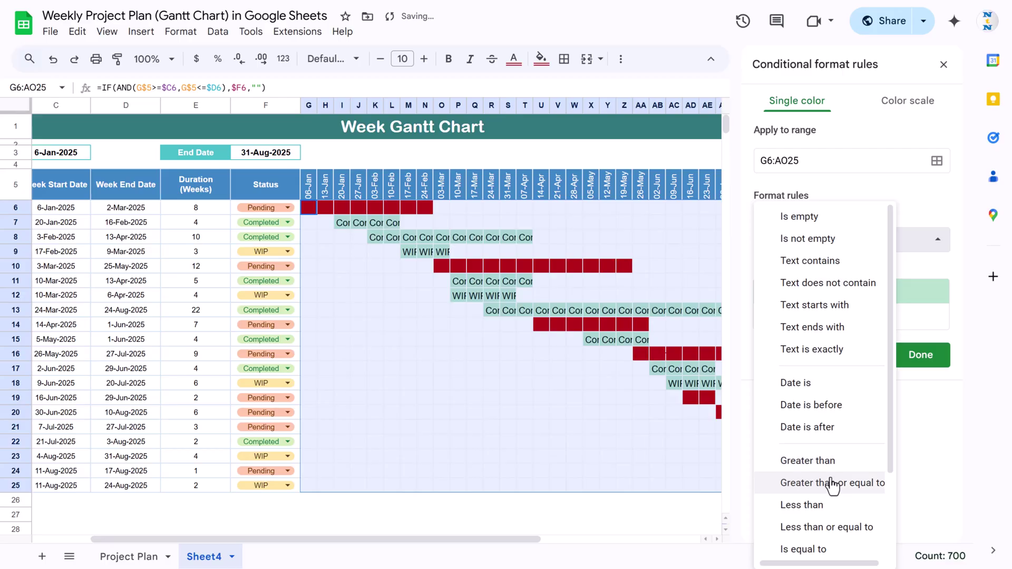
scroll(834, 444, down, 2)
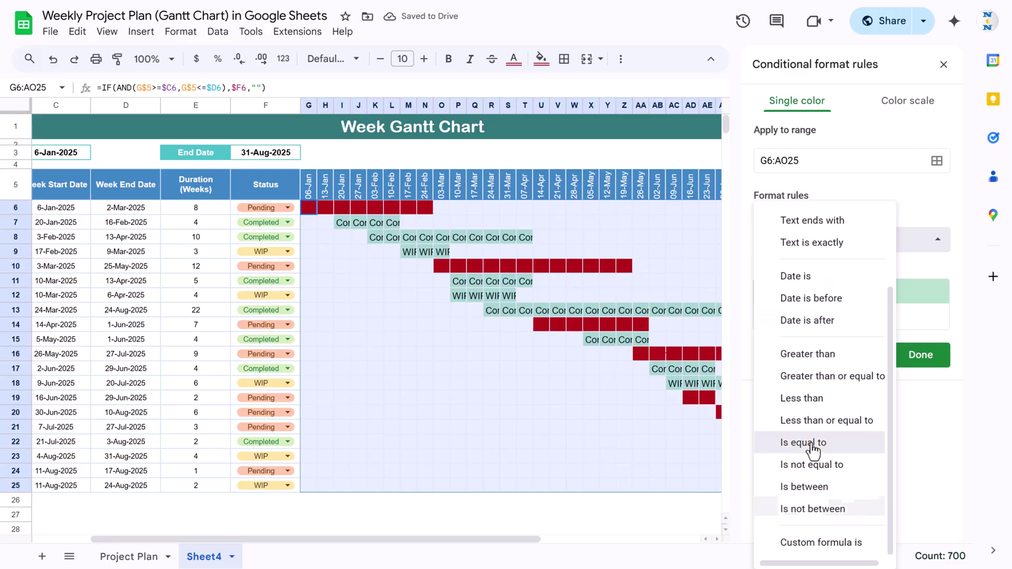
click(835, 442)
click(805, 269)
text(WIP)
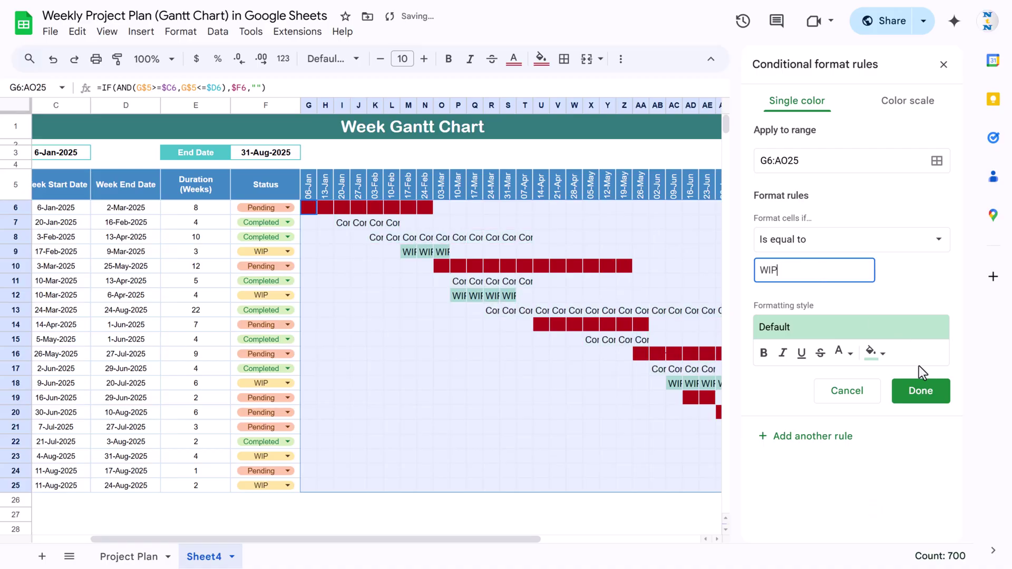
Give the WIP rule yellow fill and yellow text, and save it.
click(881, 356)
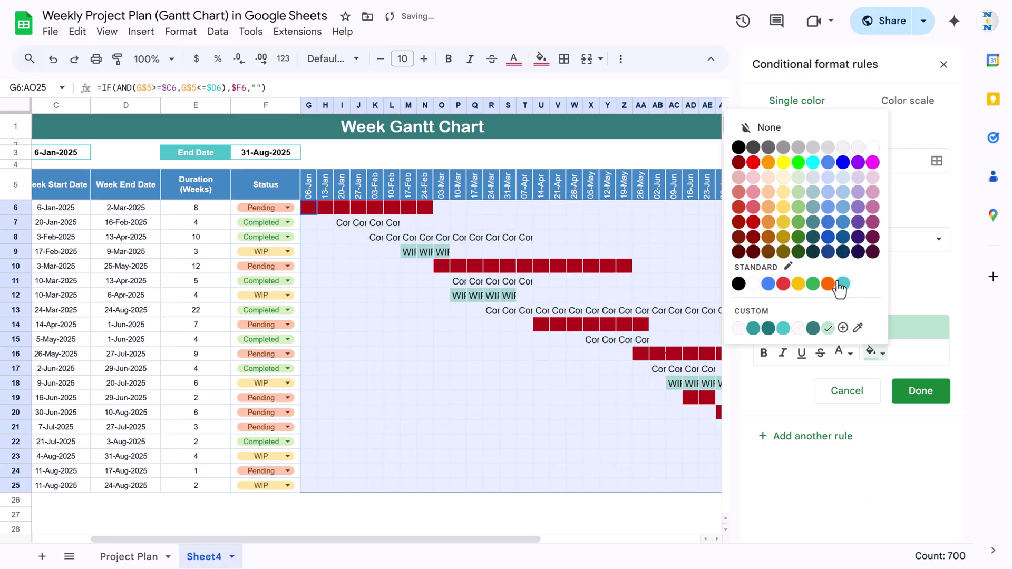
click(799, 293)
click(841, 351)
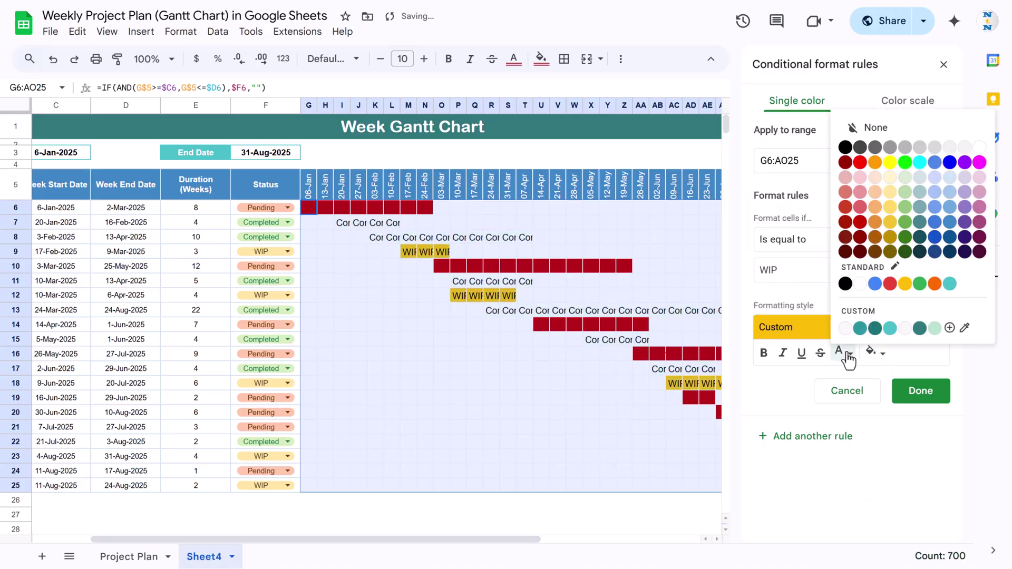
click(904, 293)
click(923, 394)
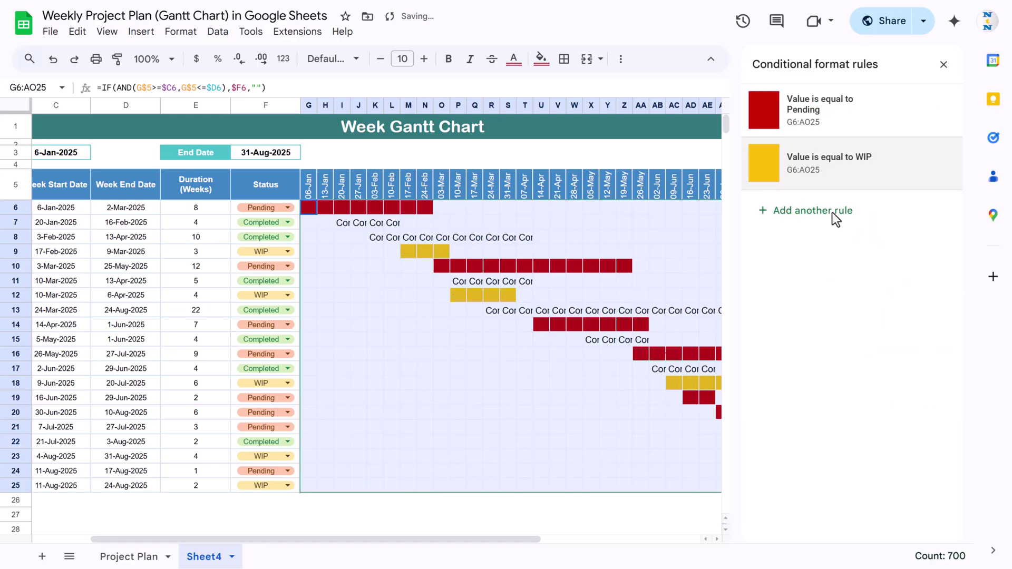
click(814, 211)
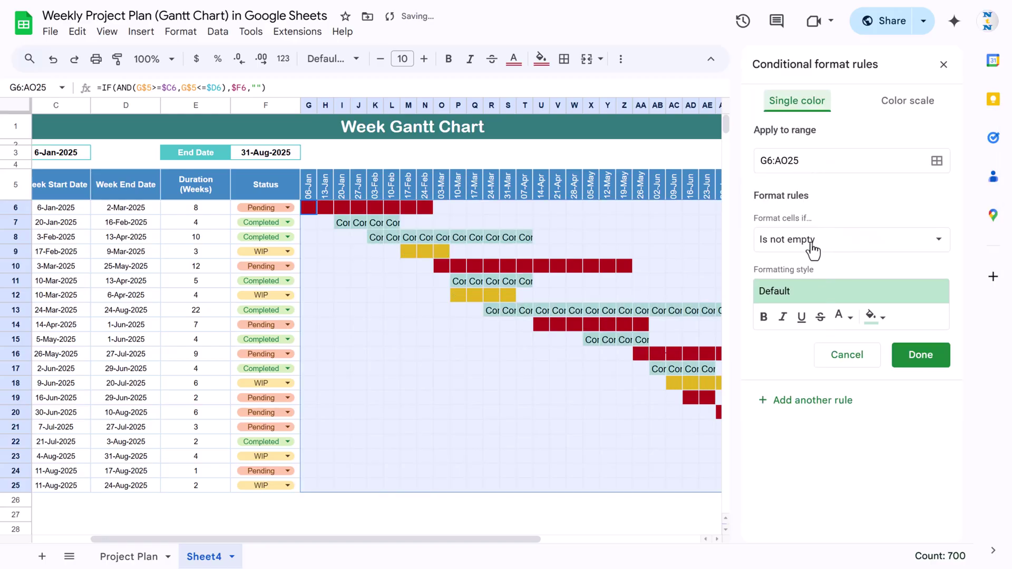
Set the new rule's condition to Is equal to Completed.
click(812, 251)
scroll(838, 484, down, 2)
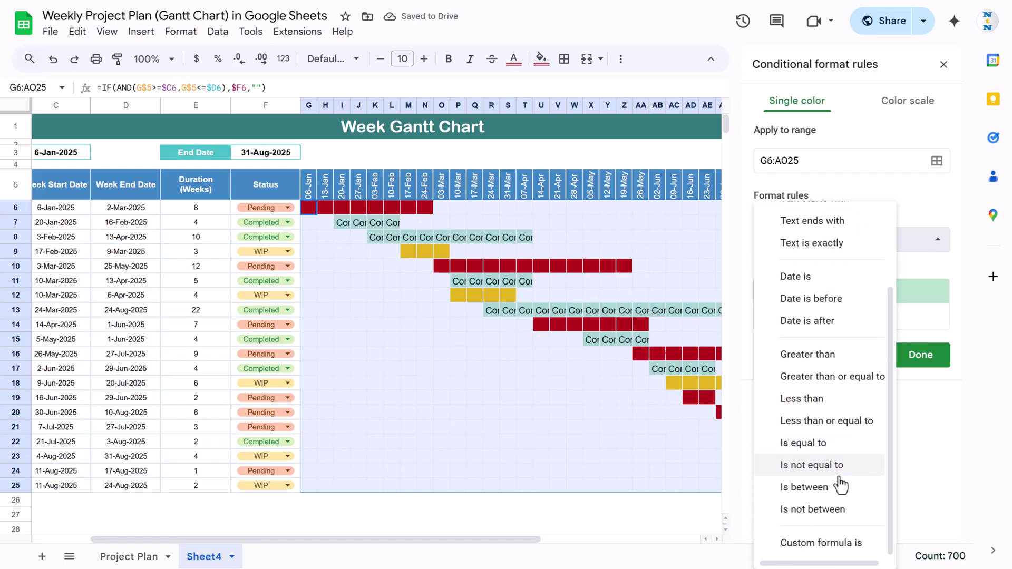
click(817, 444)
click(813, 271)
text(Completed)
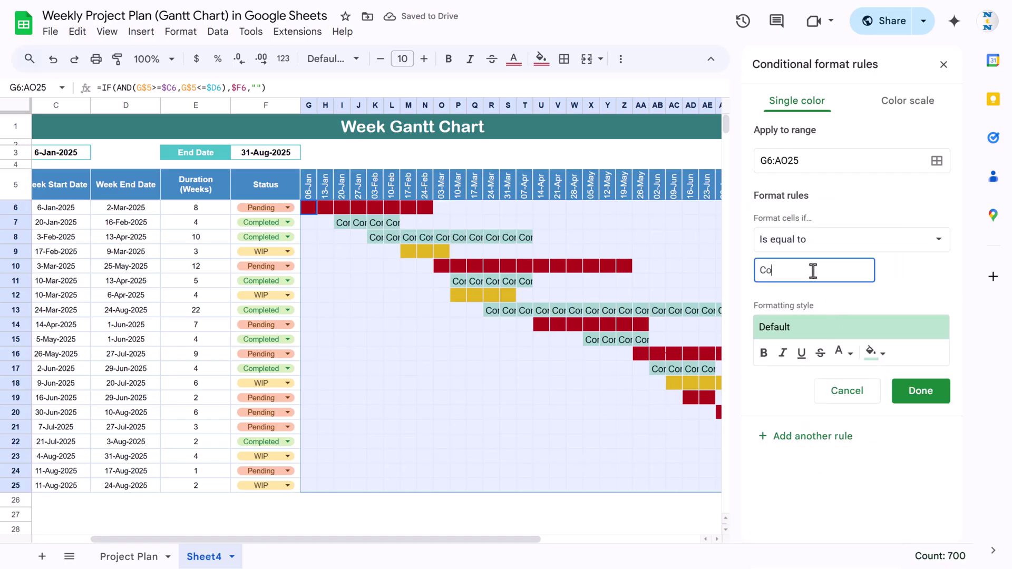
Give the Completed rule dark green fill and green text, save it, and close the panel.
click(883, 353)
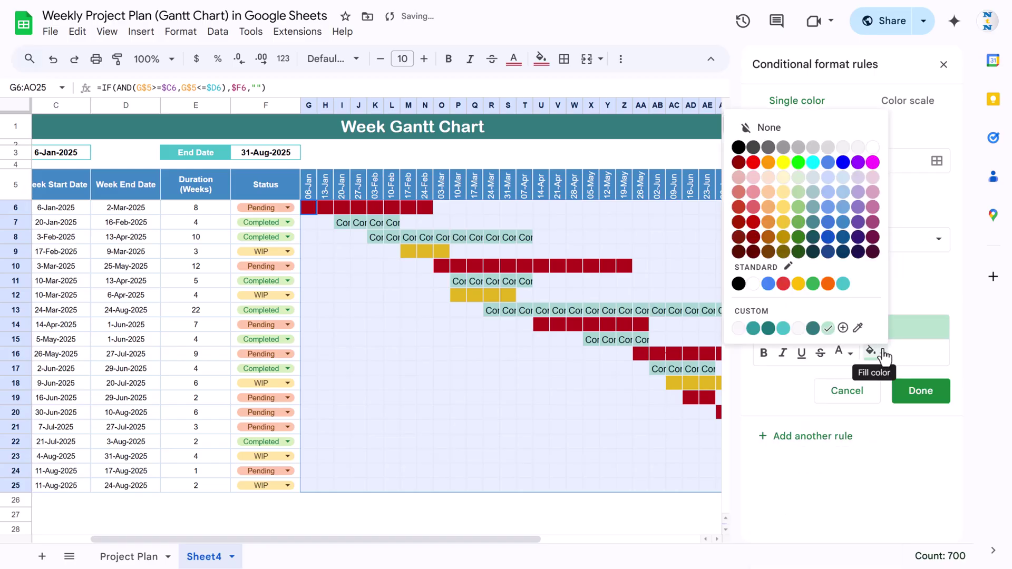
click(798, 237)
click(850, 353)
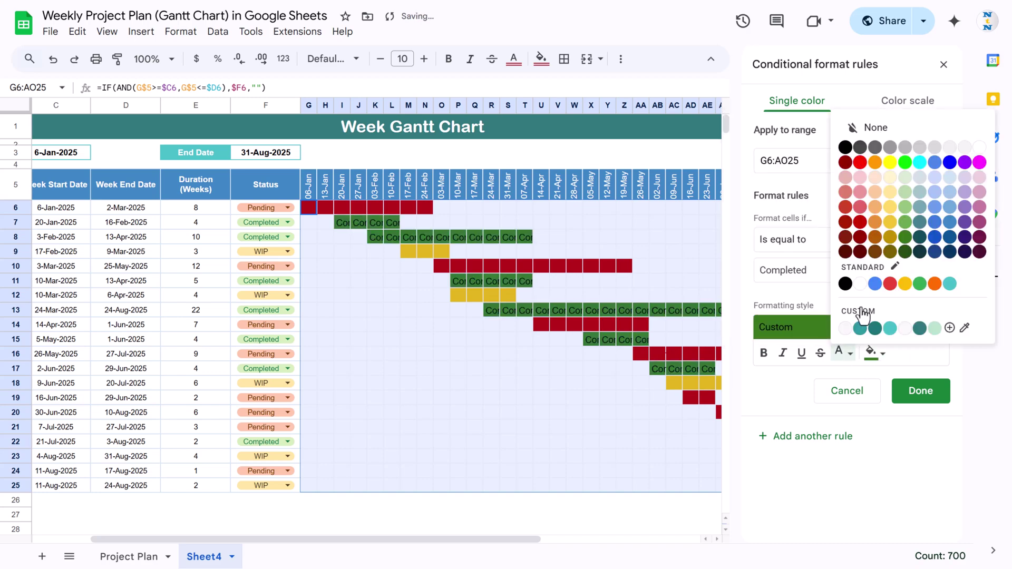
click(900, 238)
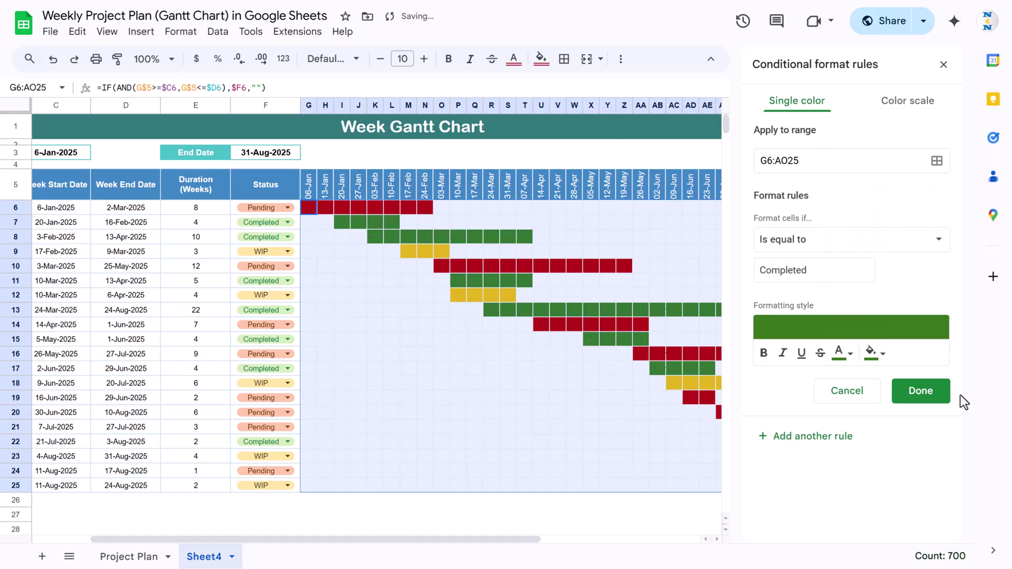
click(932, 399)
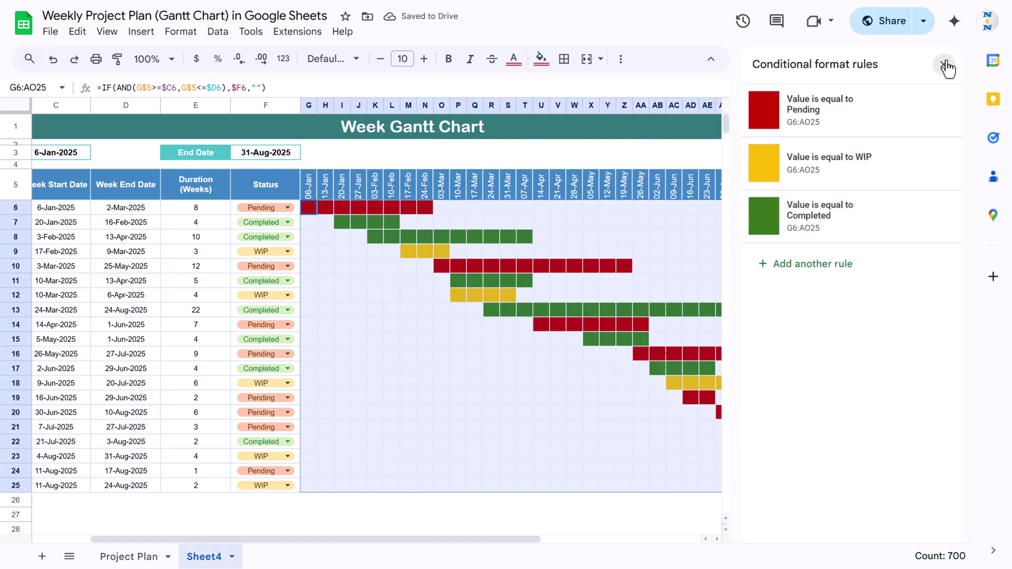
click(943, 63)
click(662, 195)
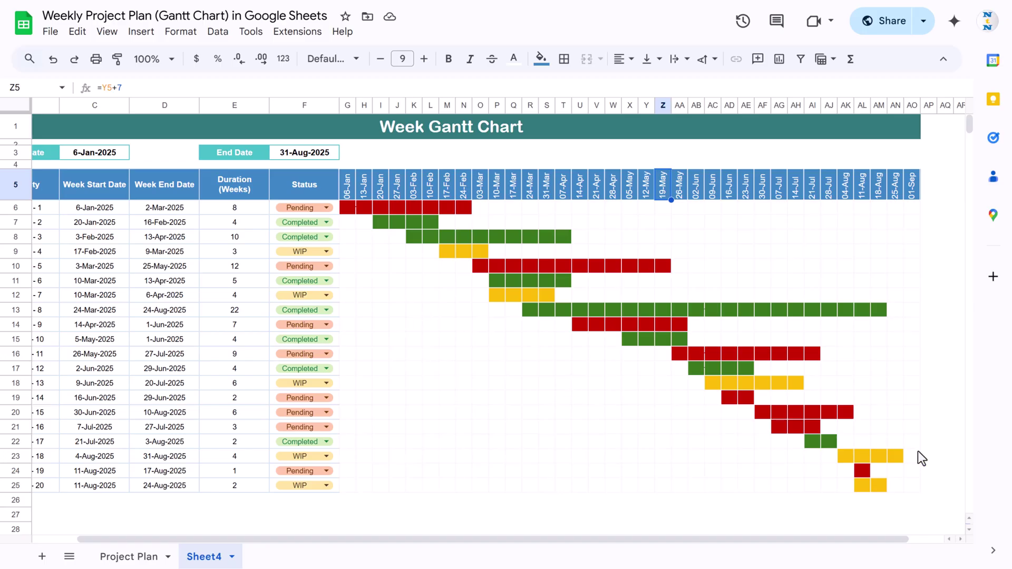
Change Activity 3's duration in E8 to 15 weeks, after briefly entering 20.
click(233, 239)
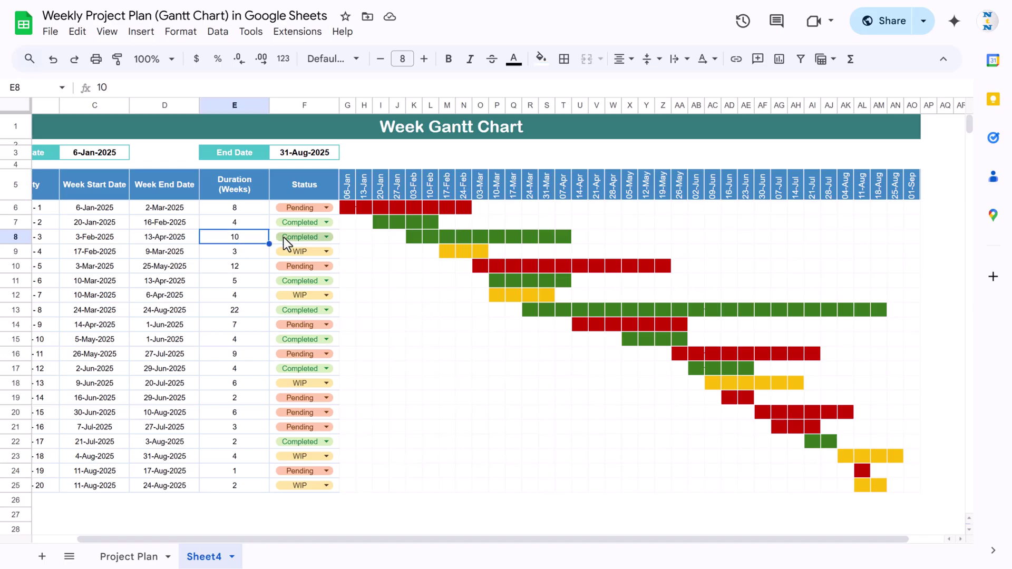
text(20)
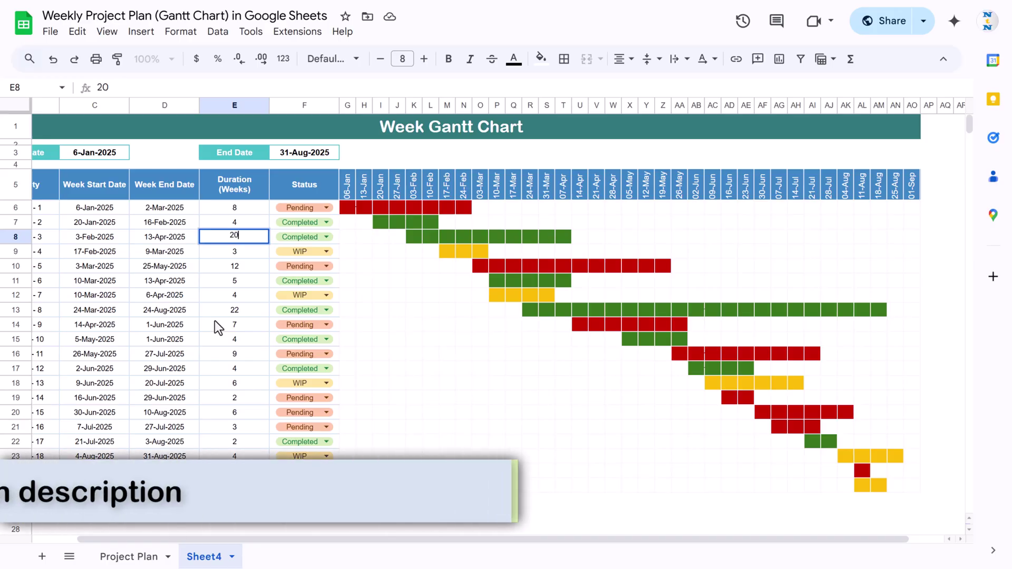
key(Return)
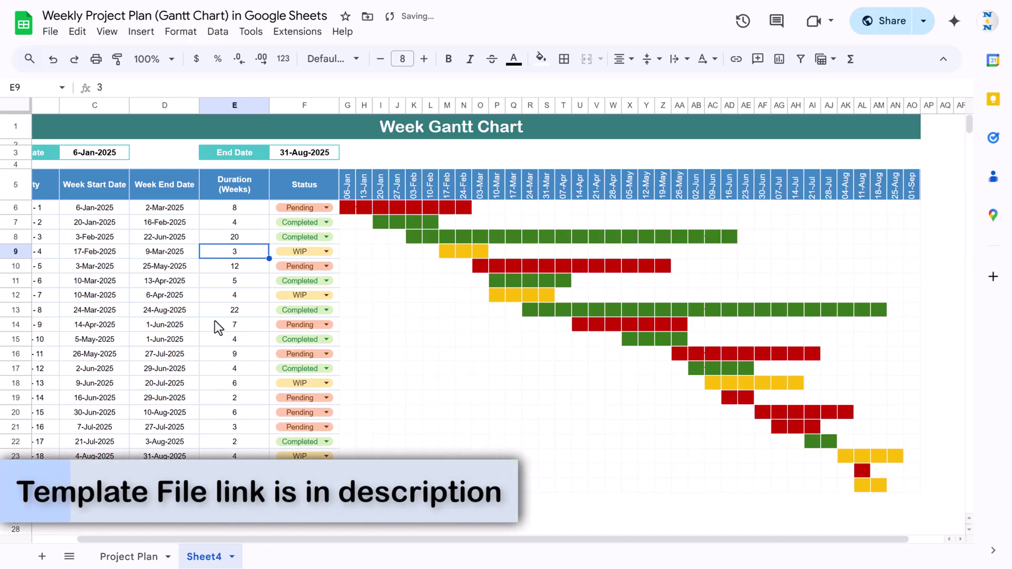
click(242, 238)
text(15)
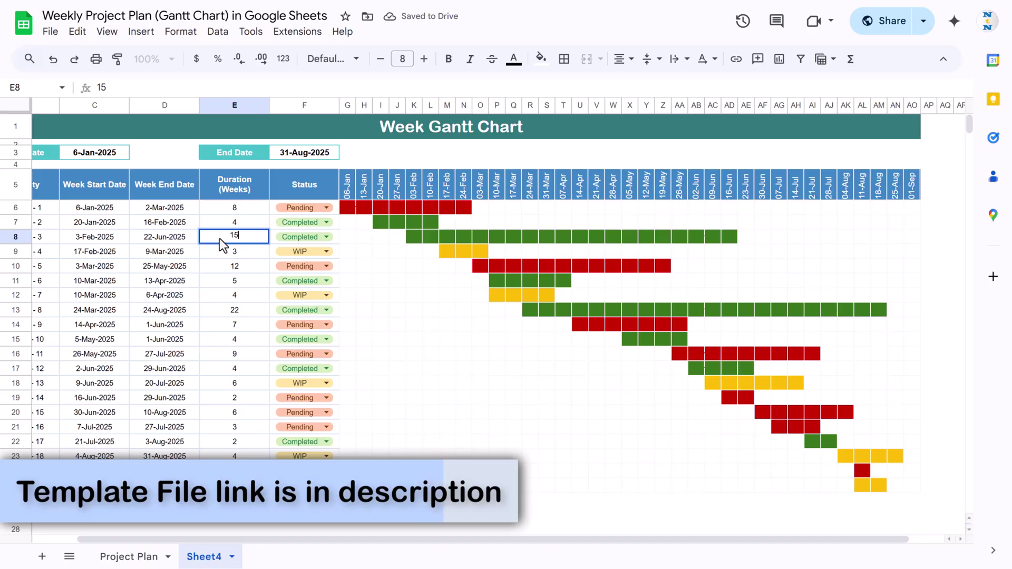
key(Return)
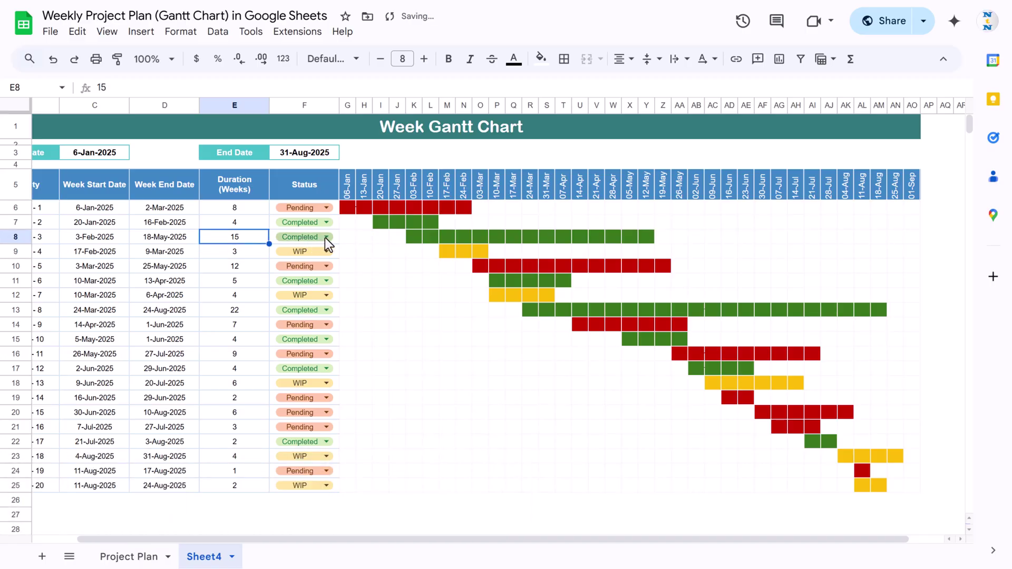
Cycle Activity 3's status through Pending and WIP, ending on Completed, then select header E5.
click(326, 237)
click(299, 278)
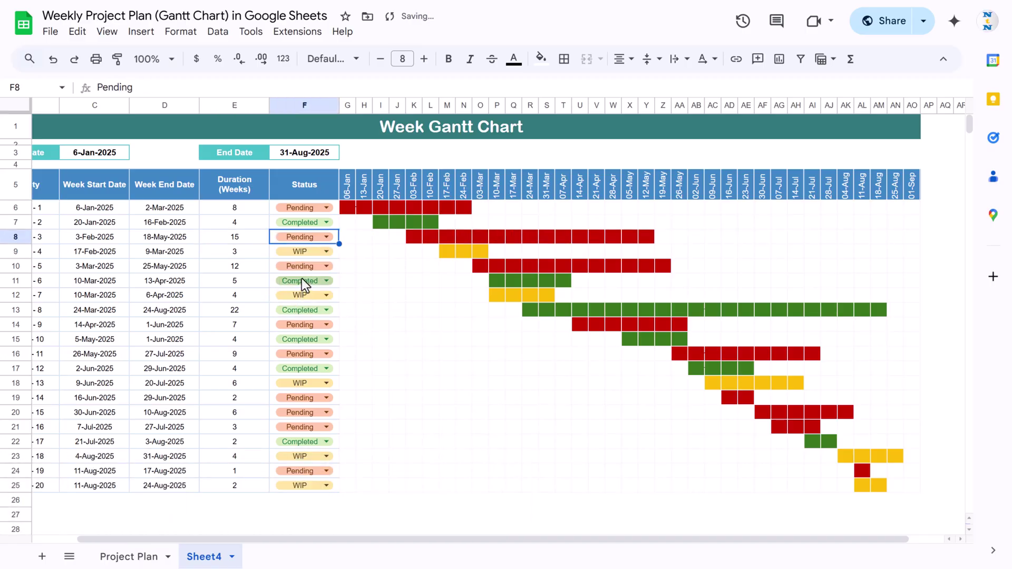
click(332, 237)
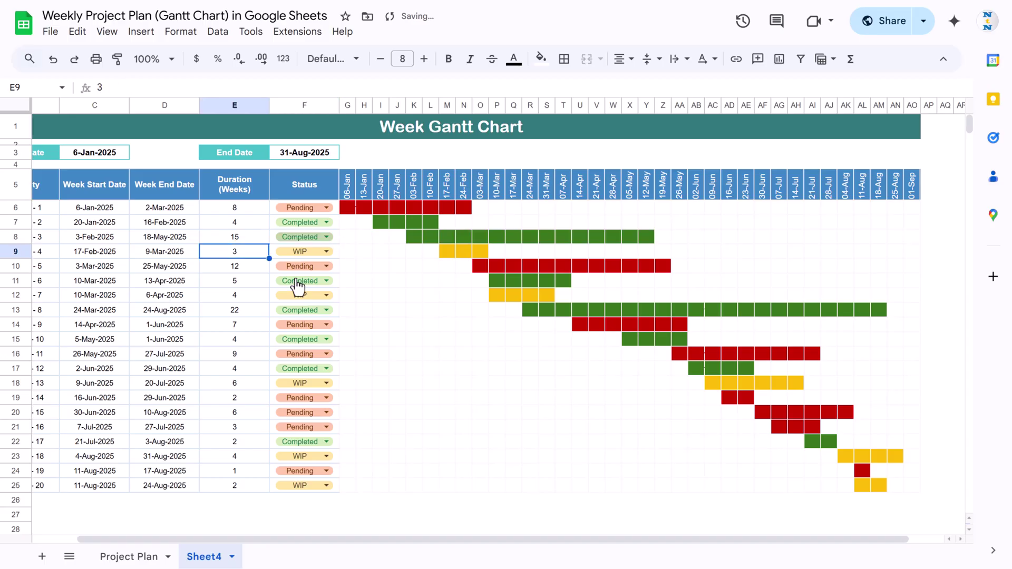
click(297, 299)
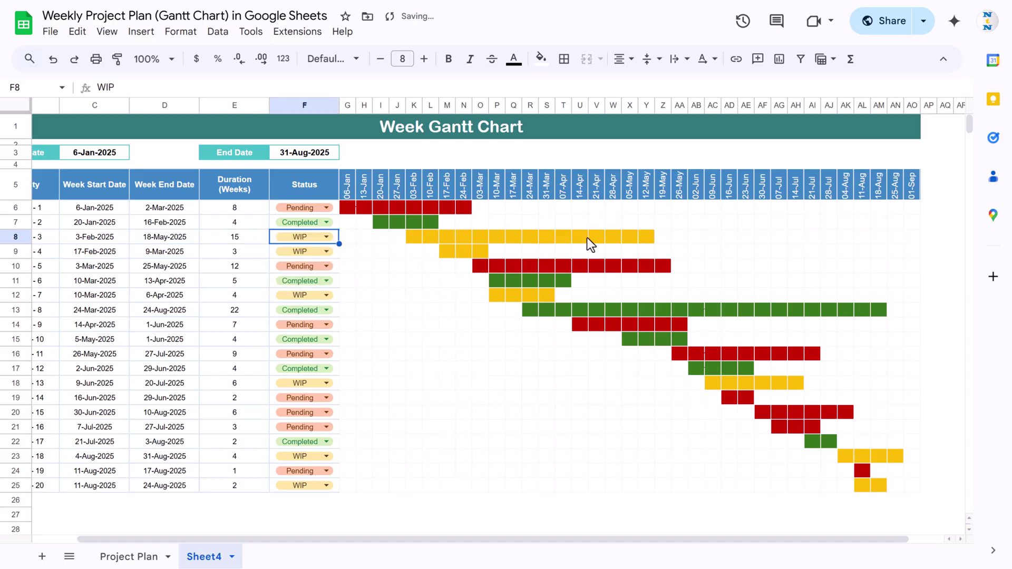
click(326, 238)
click(299, 280)
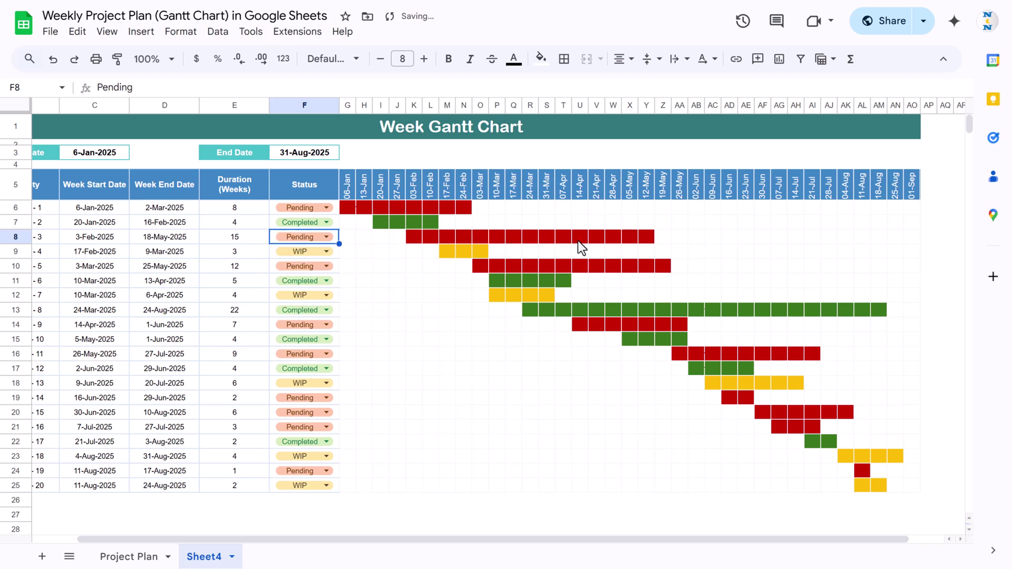
click(327, 236)
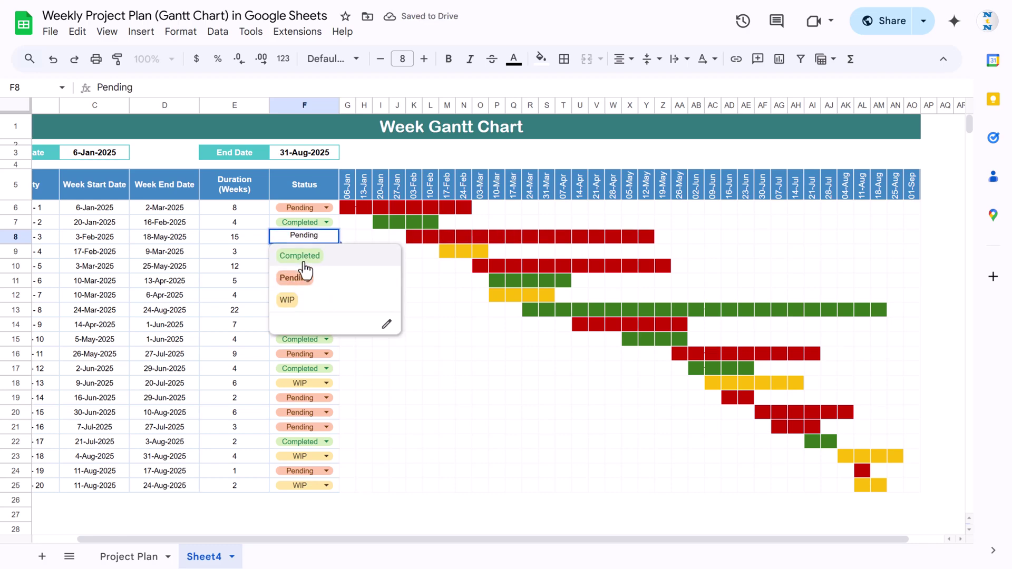
click(304, 259)
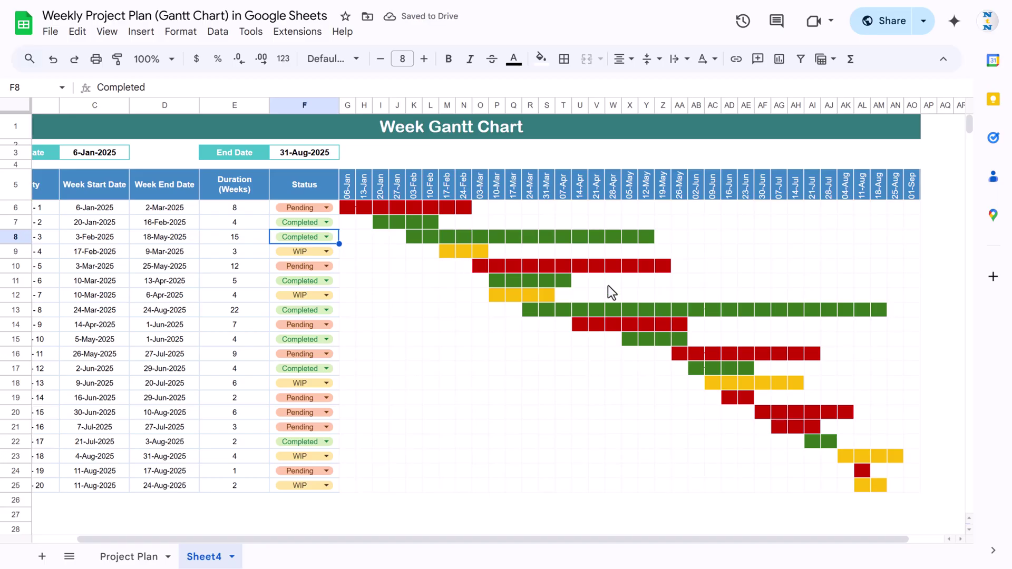
drag(313, 541, 137, 540)
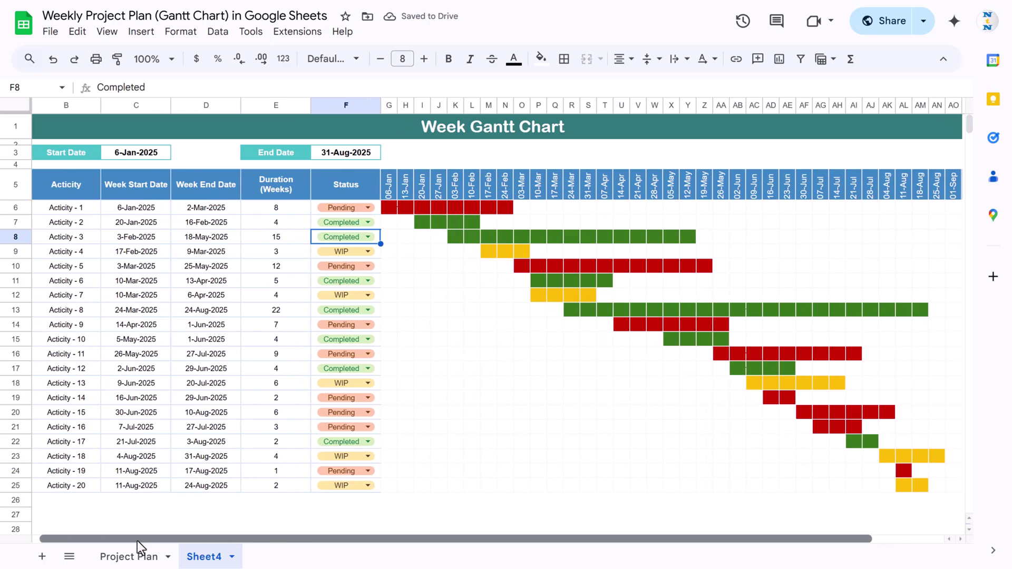
click(299, 187)
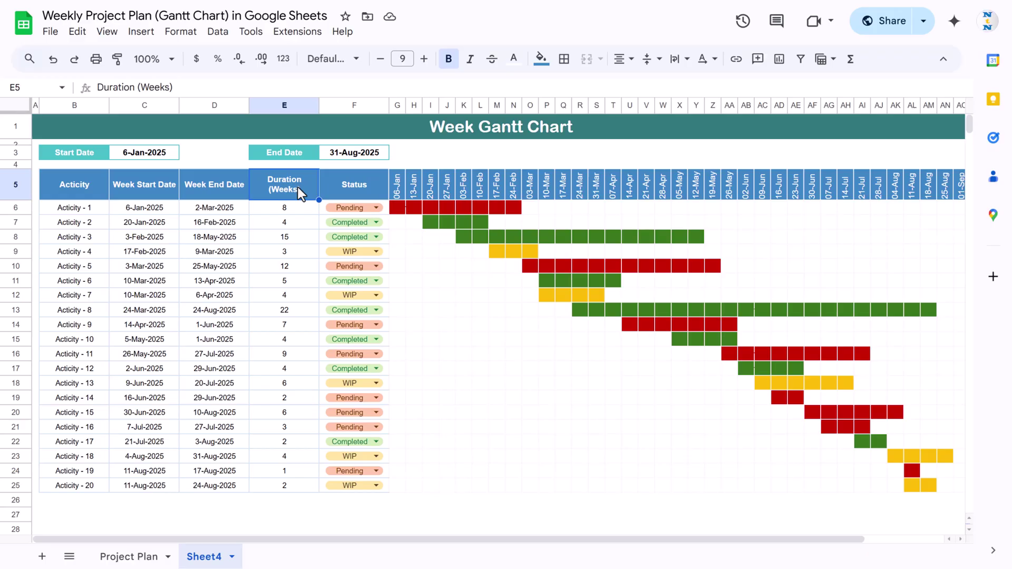